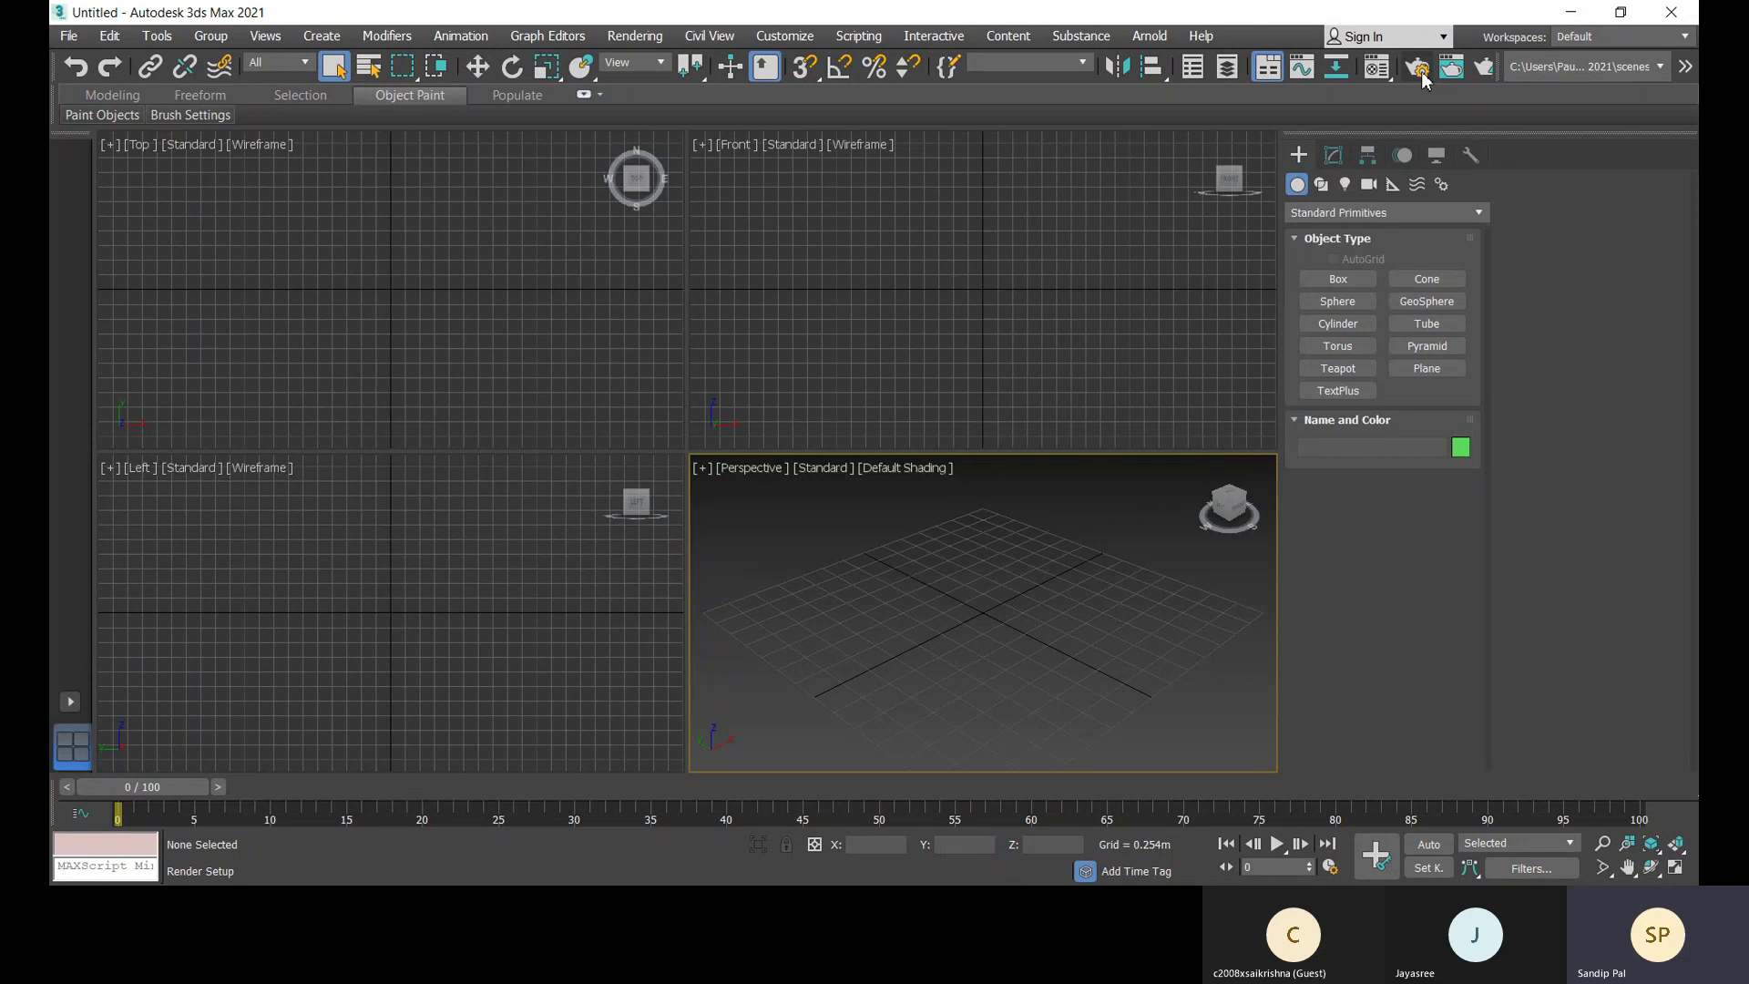
Step: Open the render settings and set the time output to Active Time Segment, 0 to 100
key(F10)
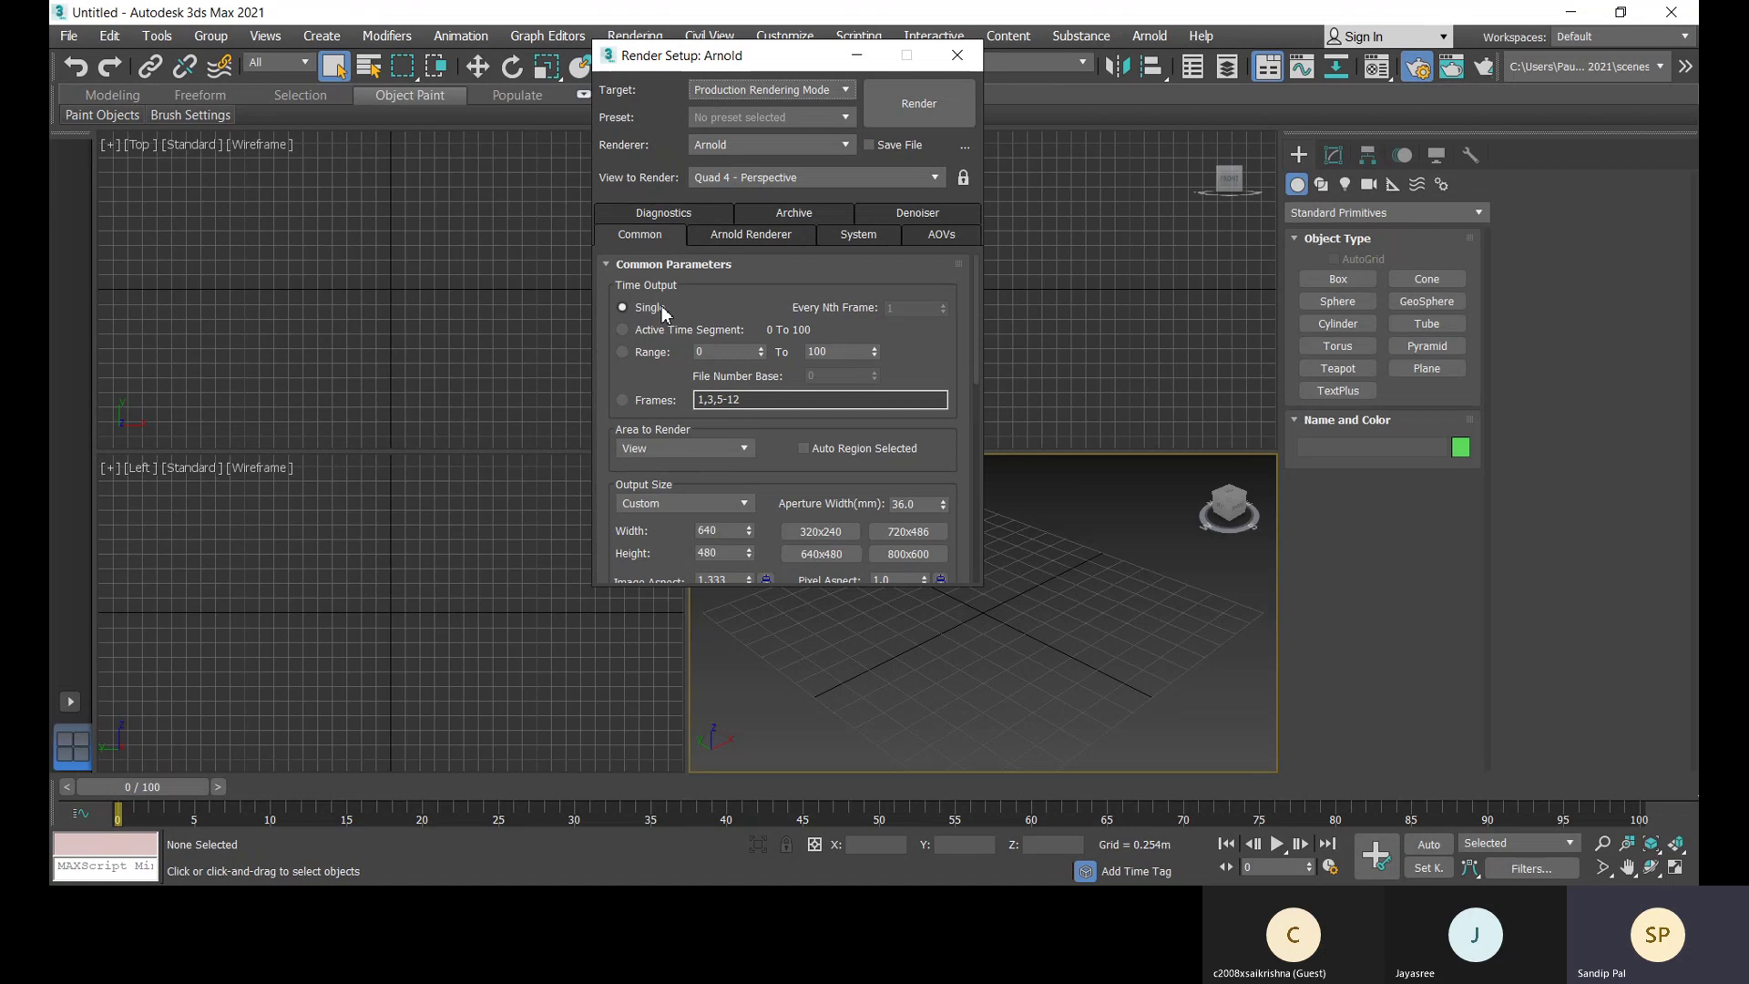
click(622, 331)
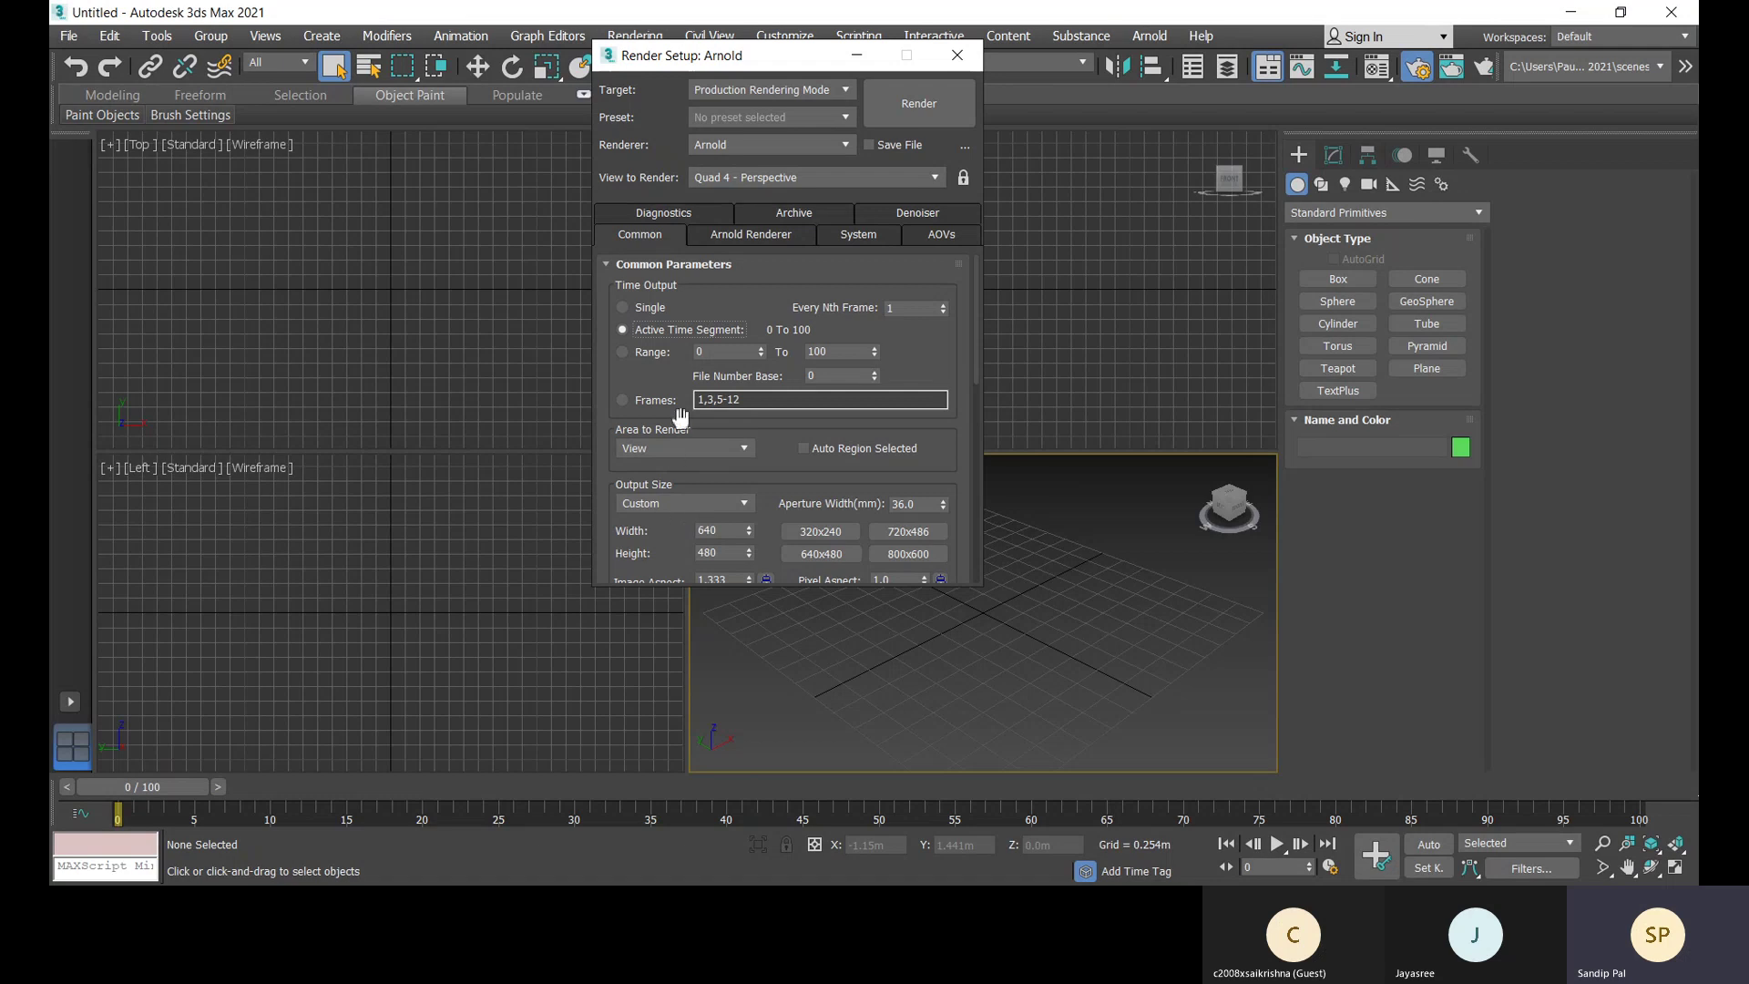
click(623, 352)
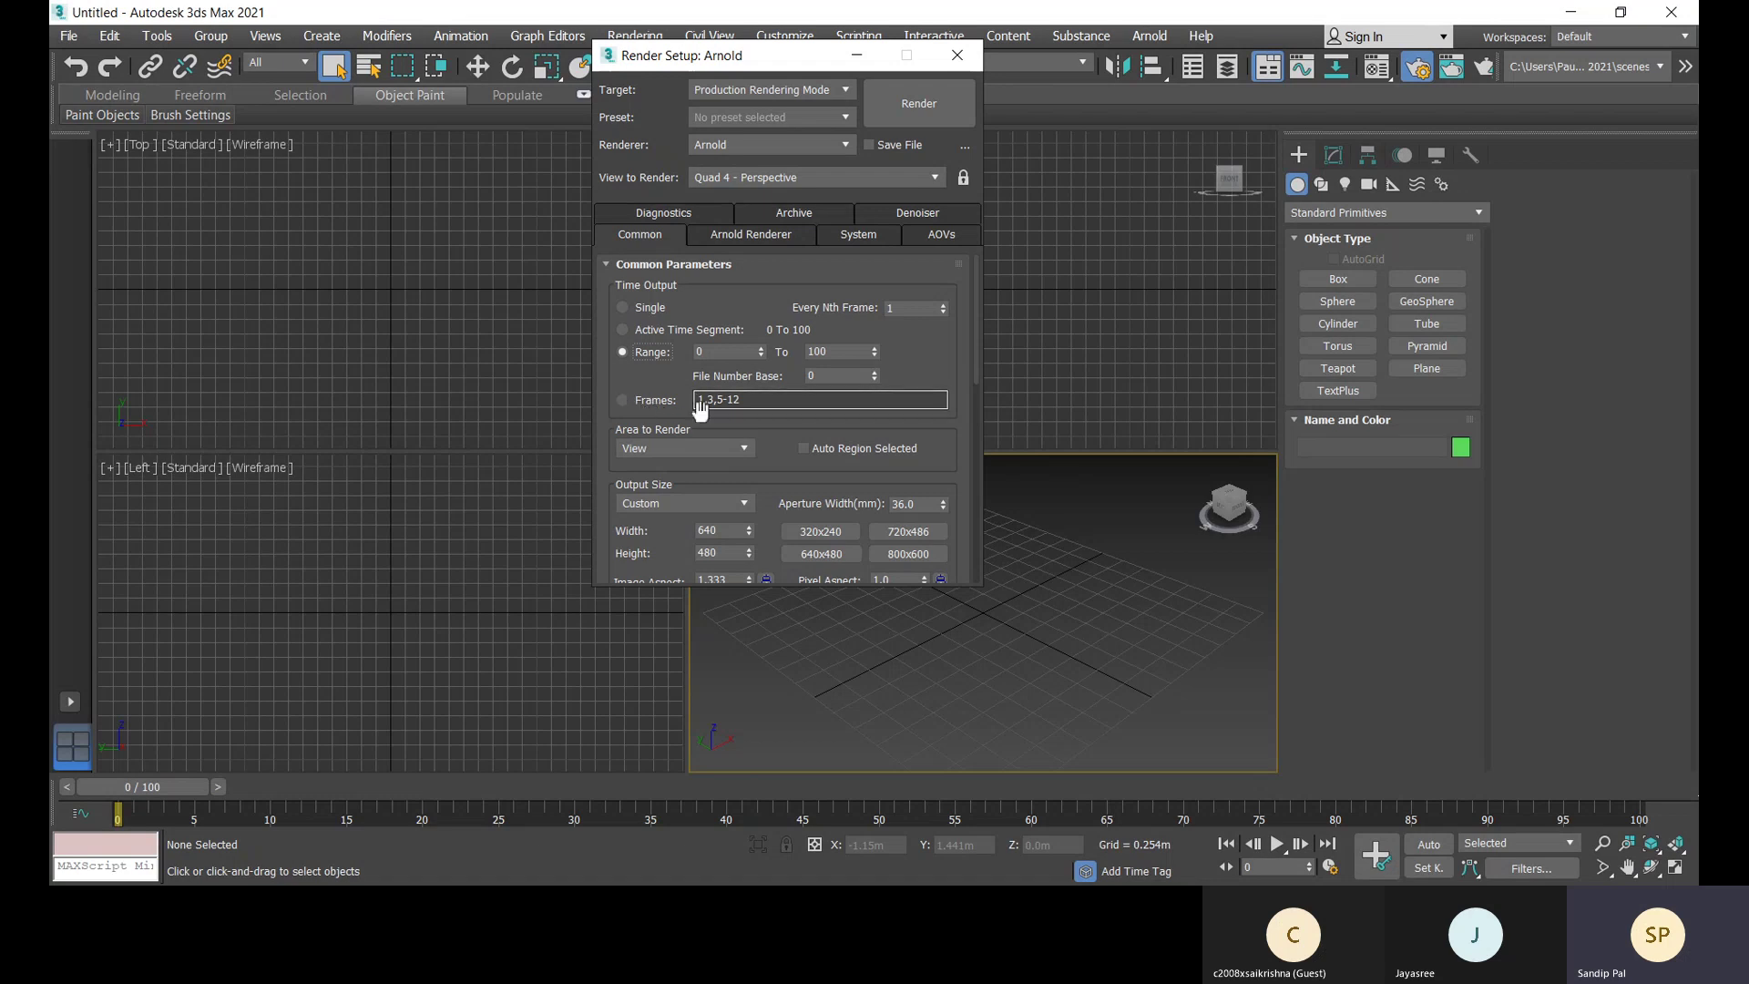
click(623, 401)
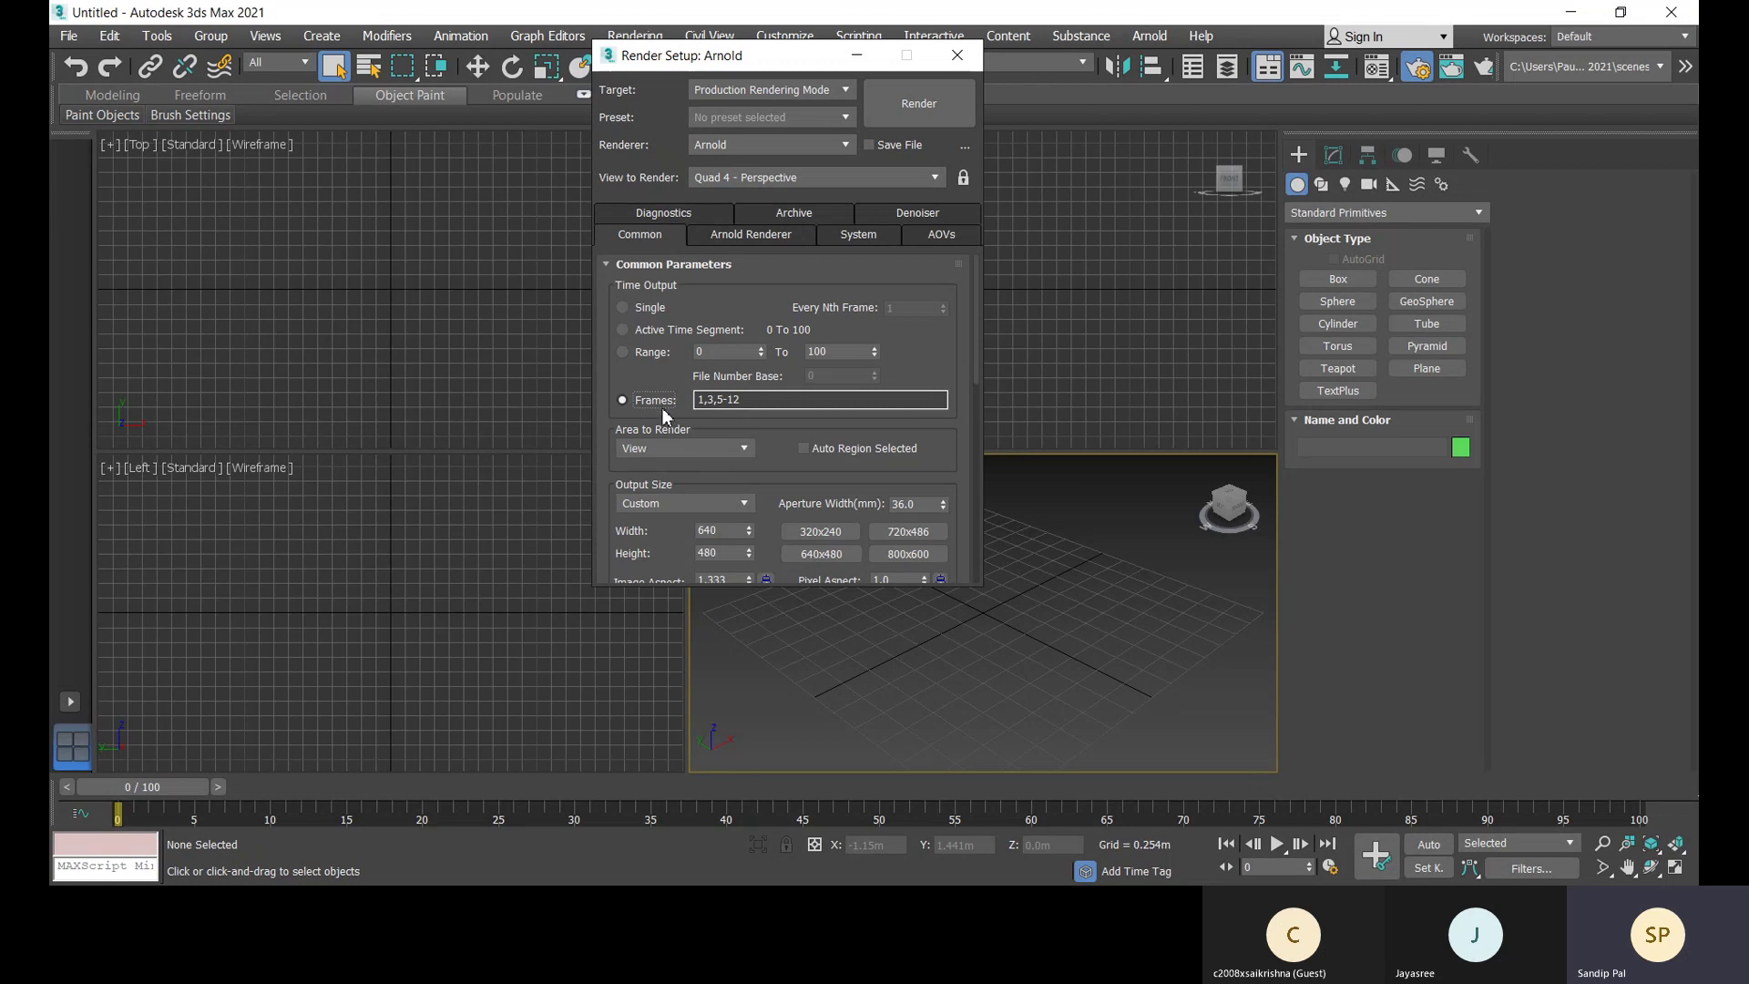
click(622, 330)
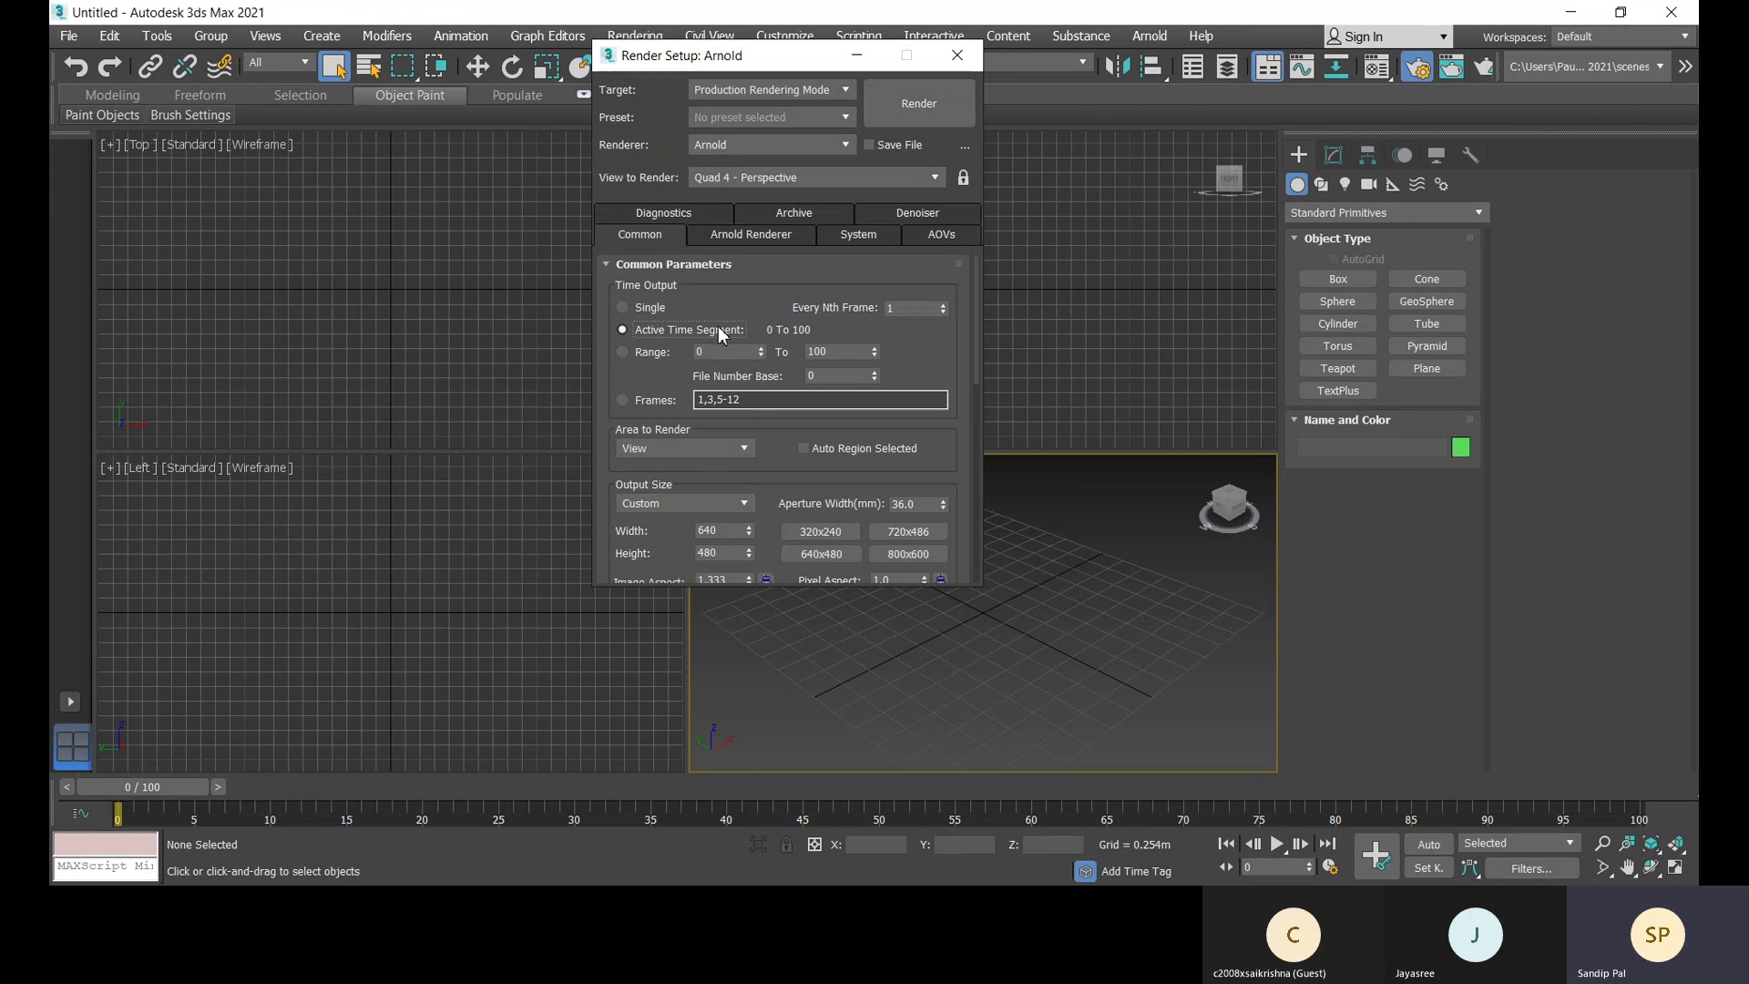
Step: Maximize the Perspective viewport, then set the area to render to Region and resize the region over the view's upper-left part
scroll(720, 336, down, 3)
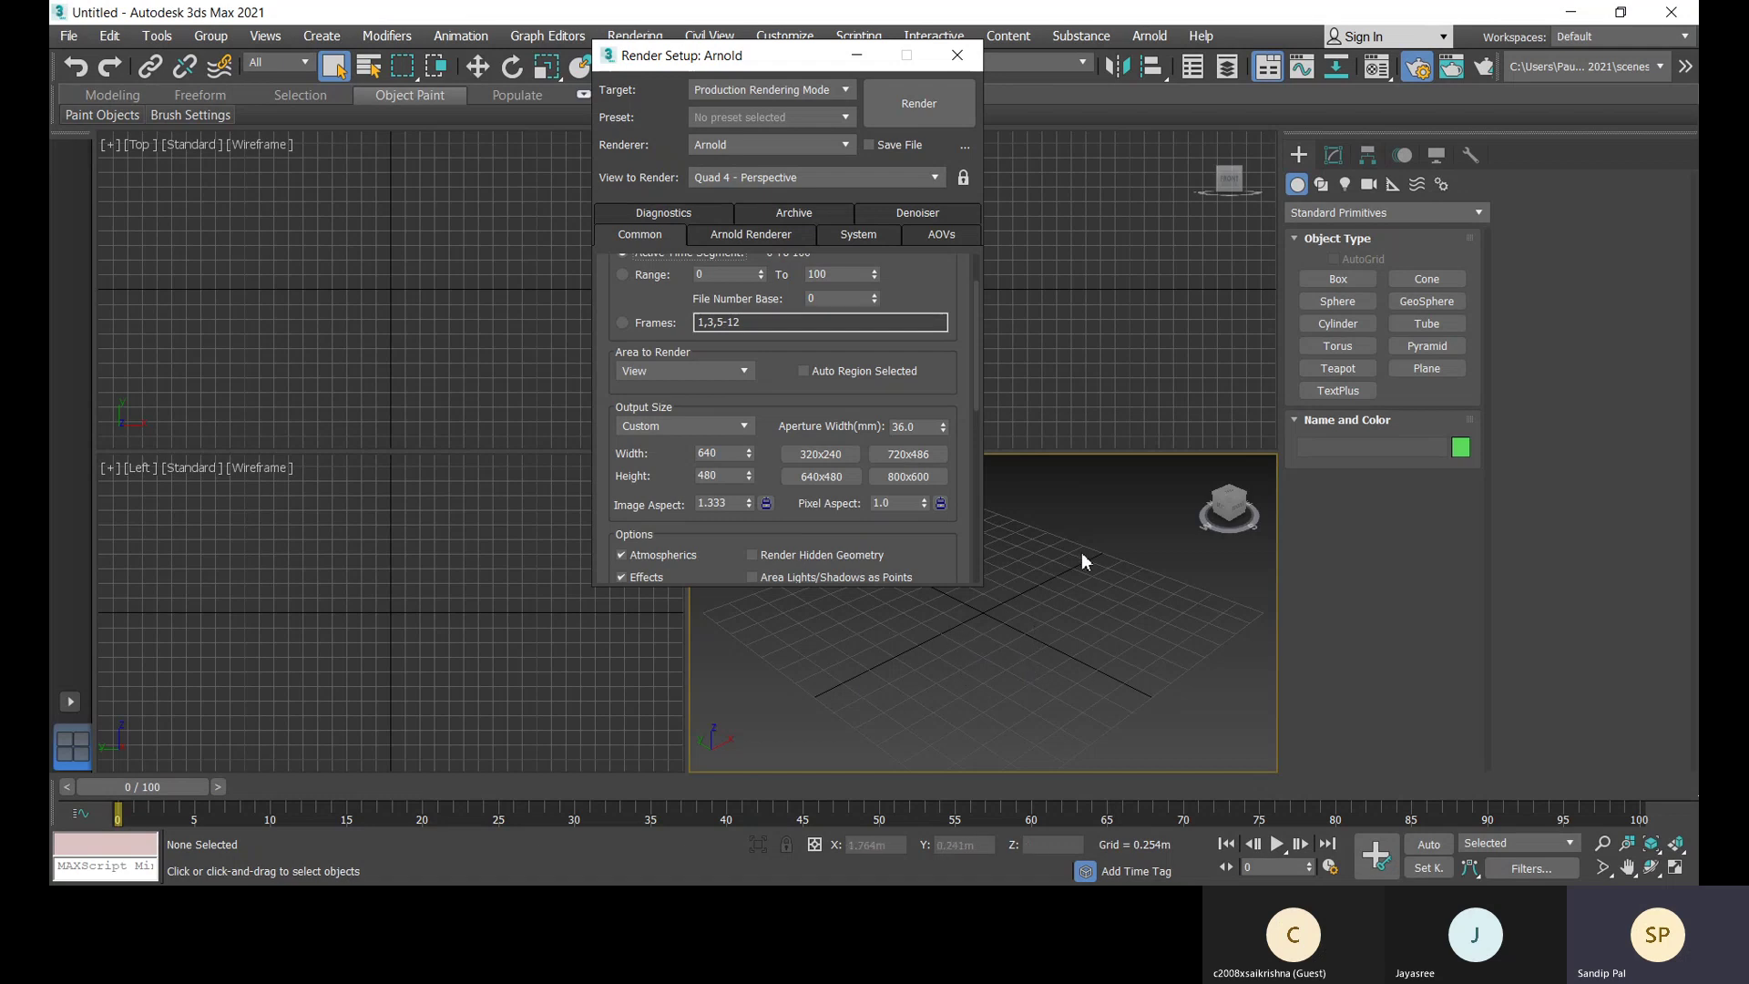
key(alt+w)
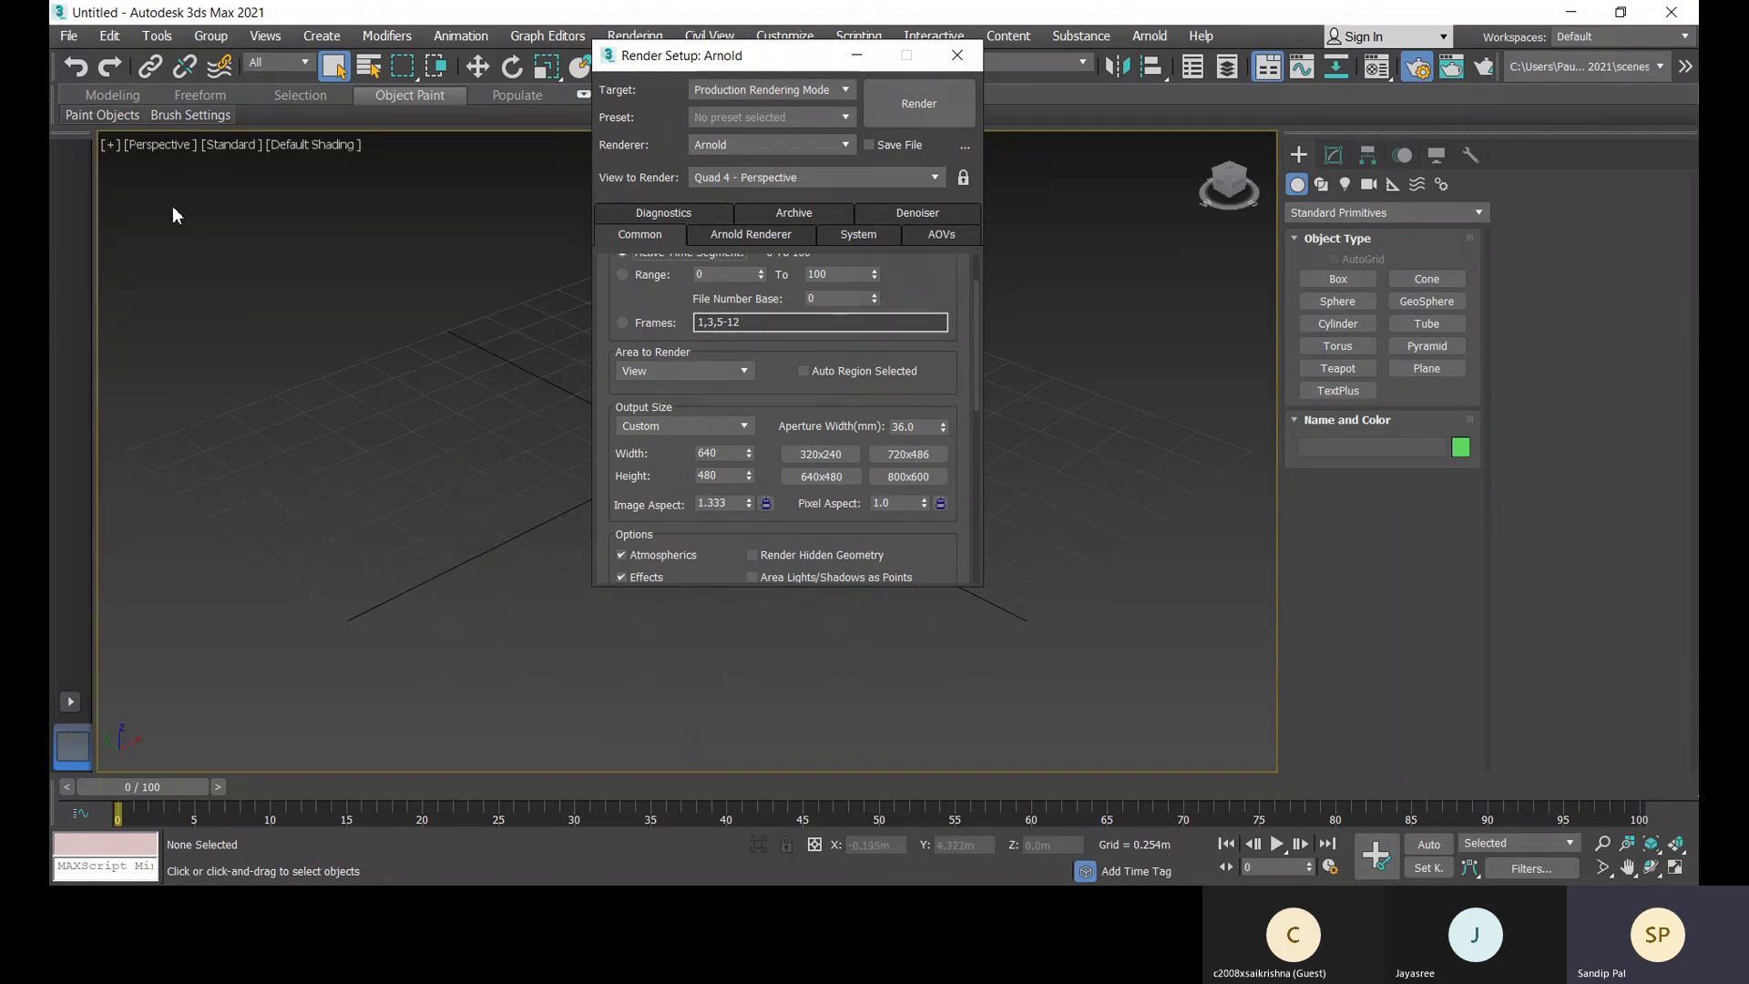
click(147, 146)
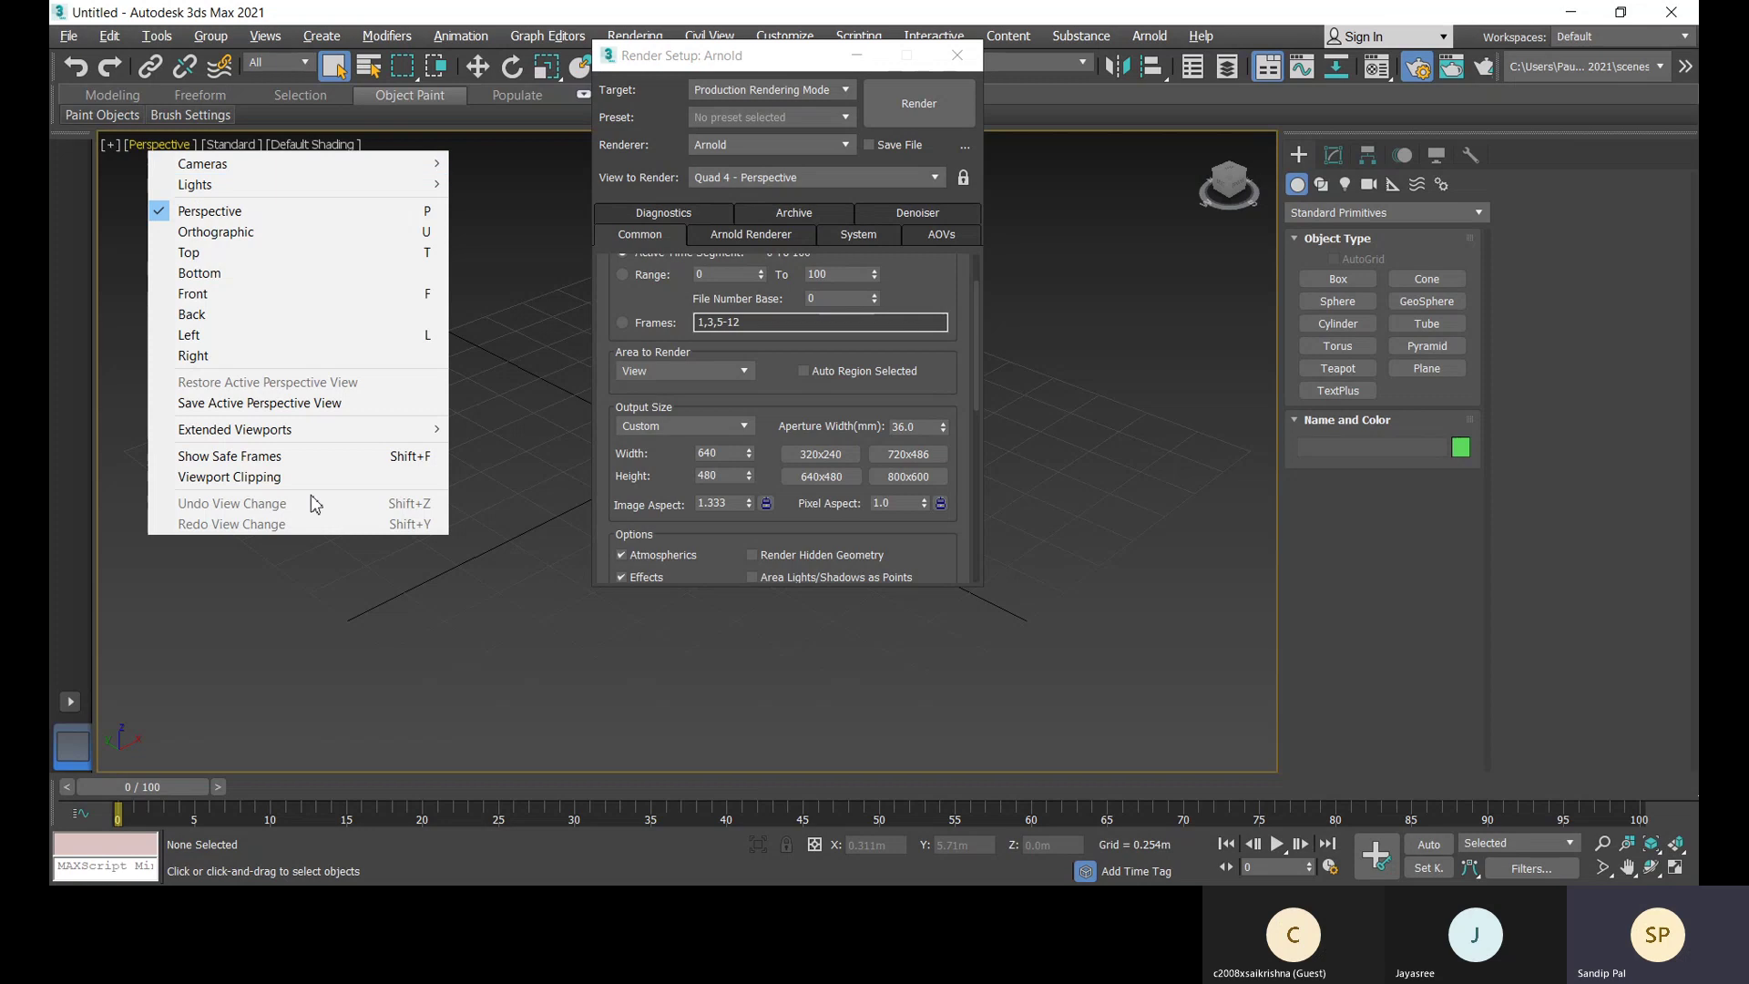
click(301, 674)
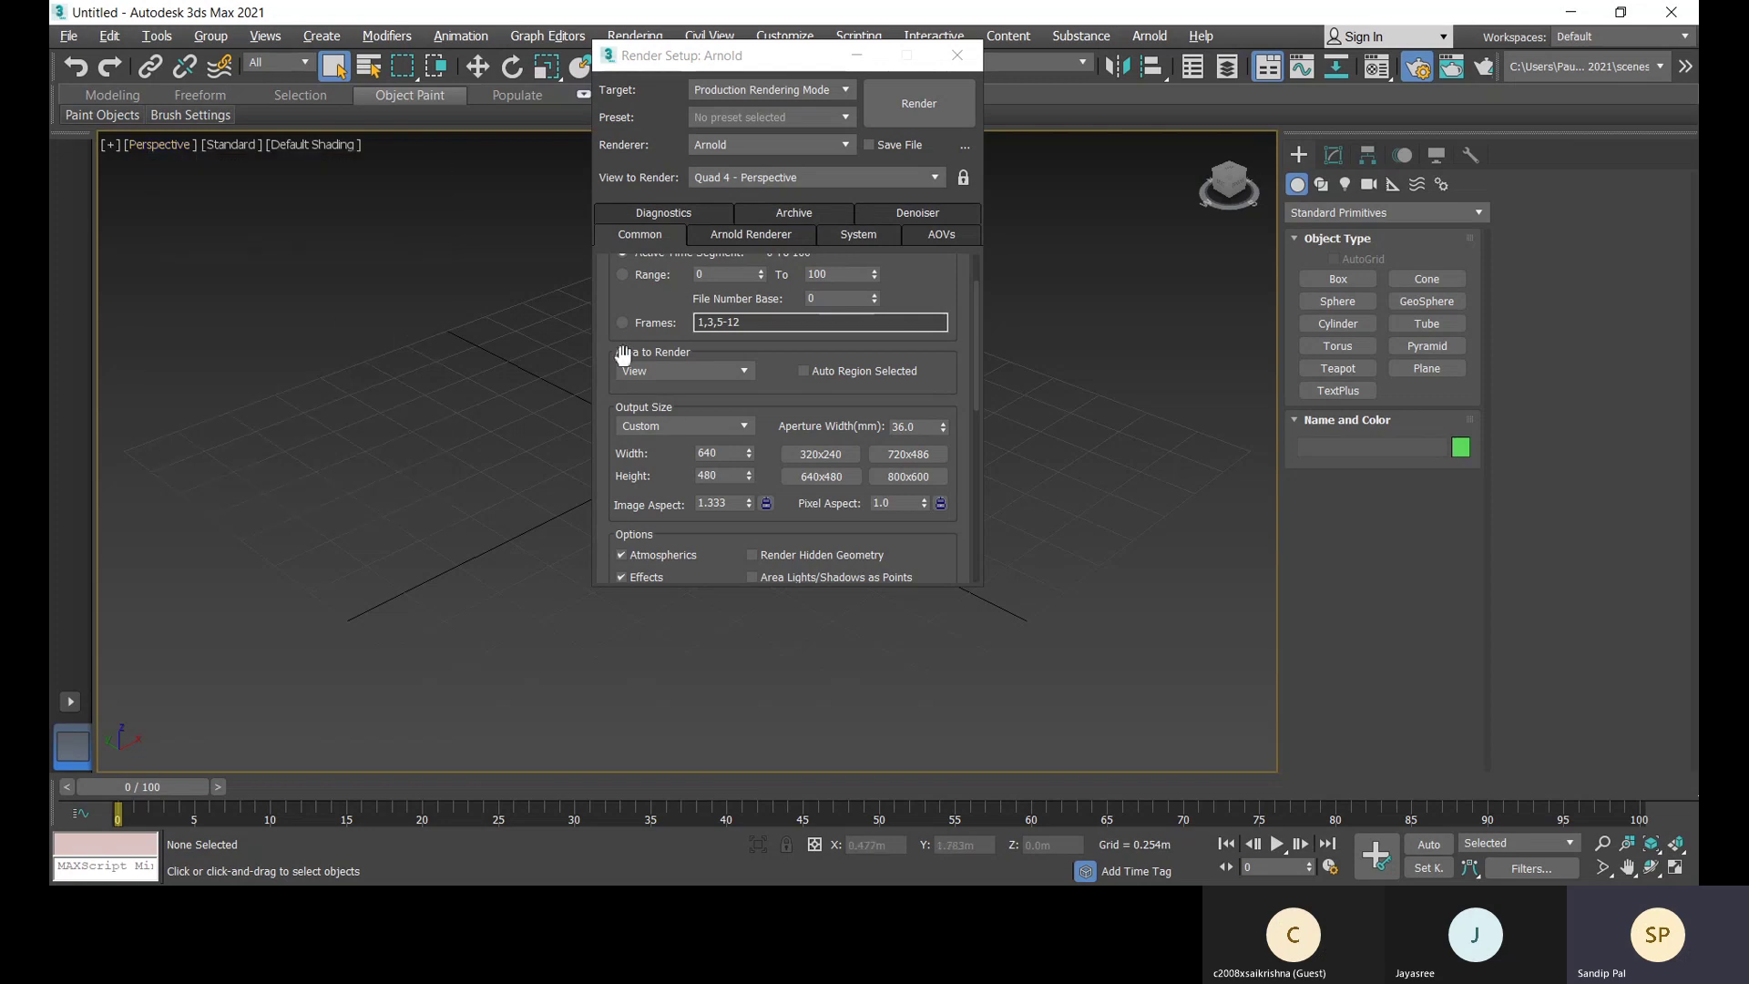
click(663, 370)
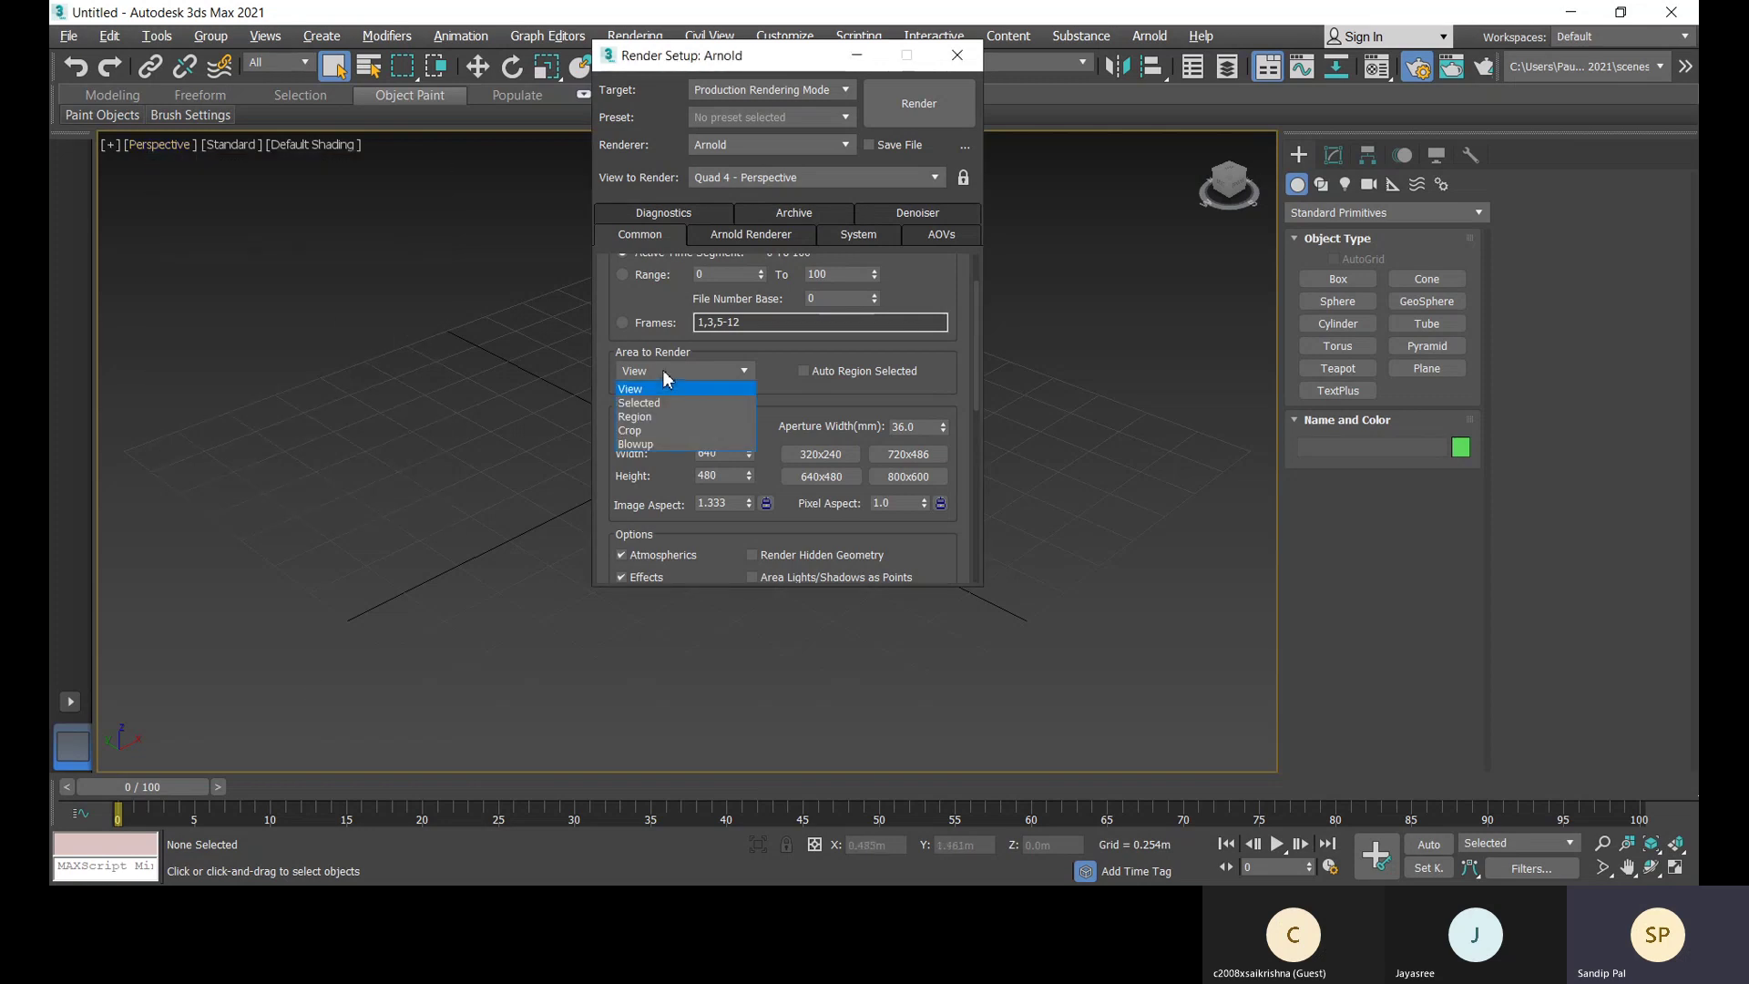
click(654, 424)
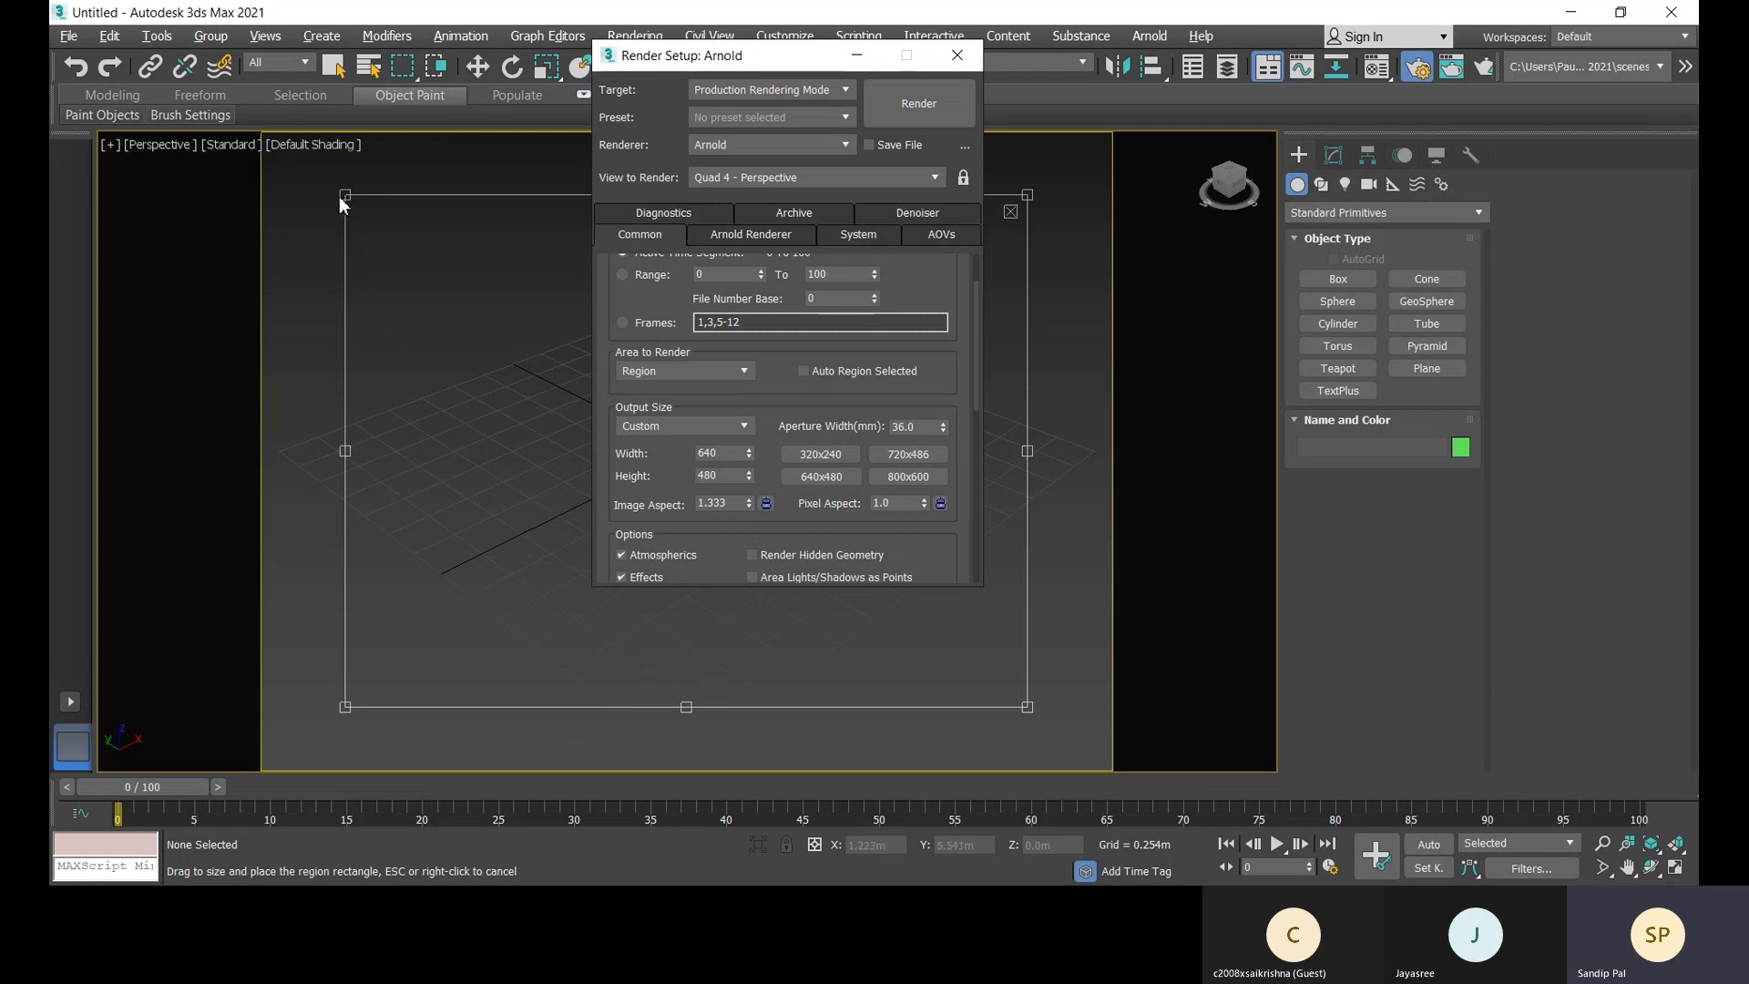
drag(345, 196, 305, 175)
drag(1025, 706, 600, 441)
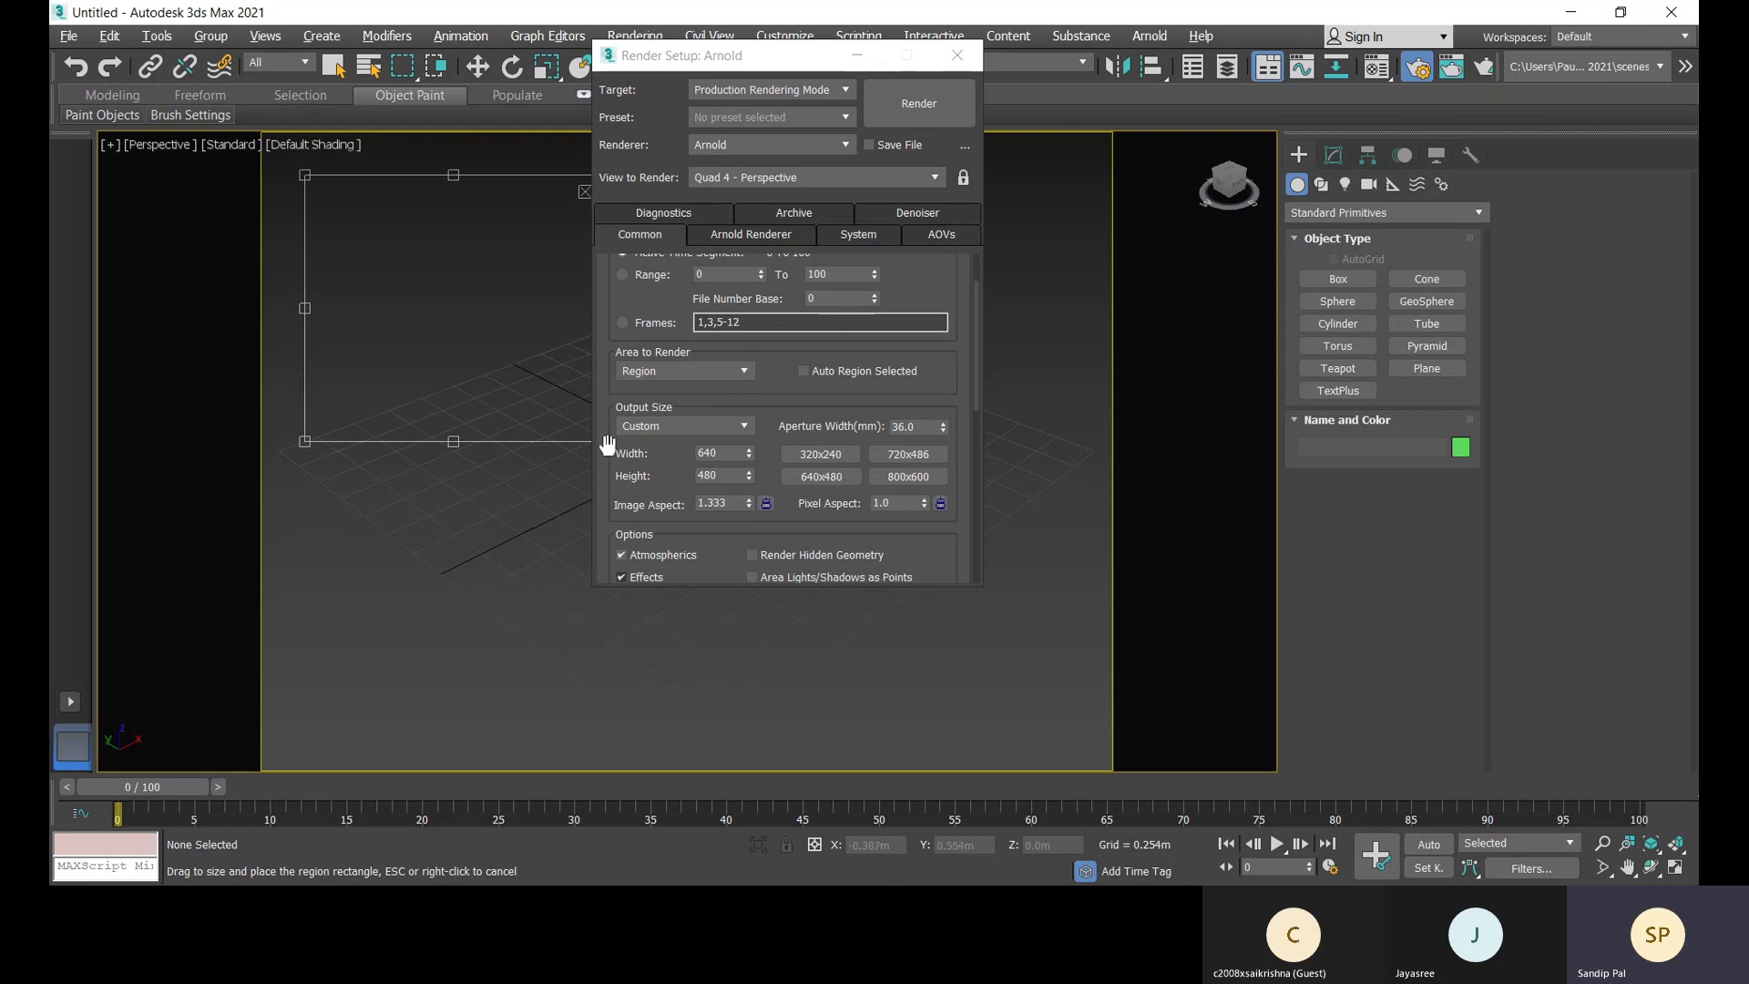
Step: Keep the Custom output size and set the render width to 1980 and the height to 2700
click(734, 431)
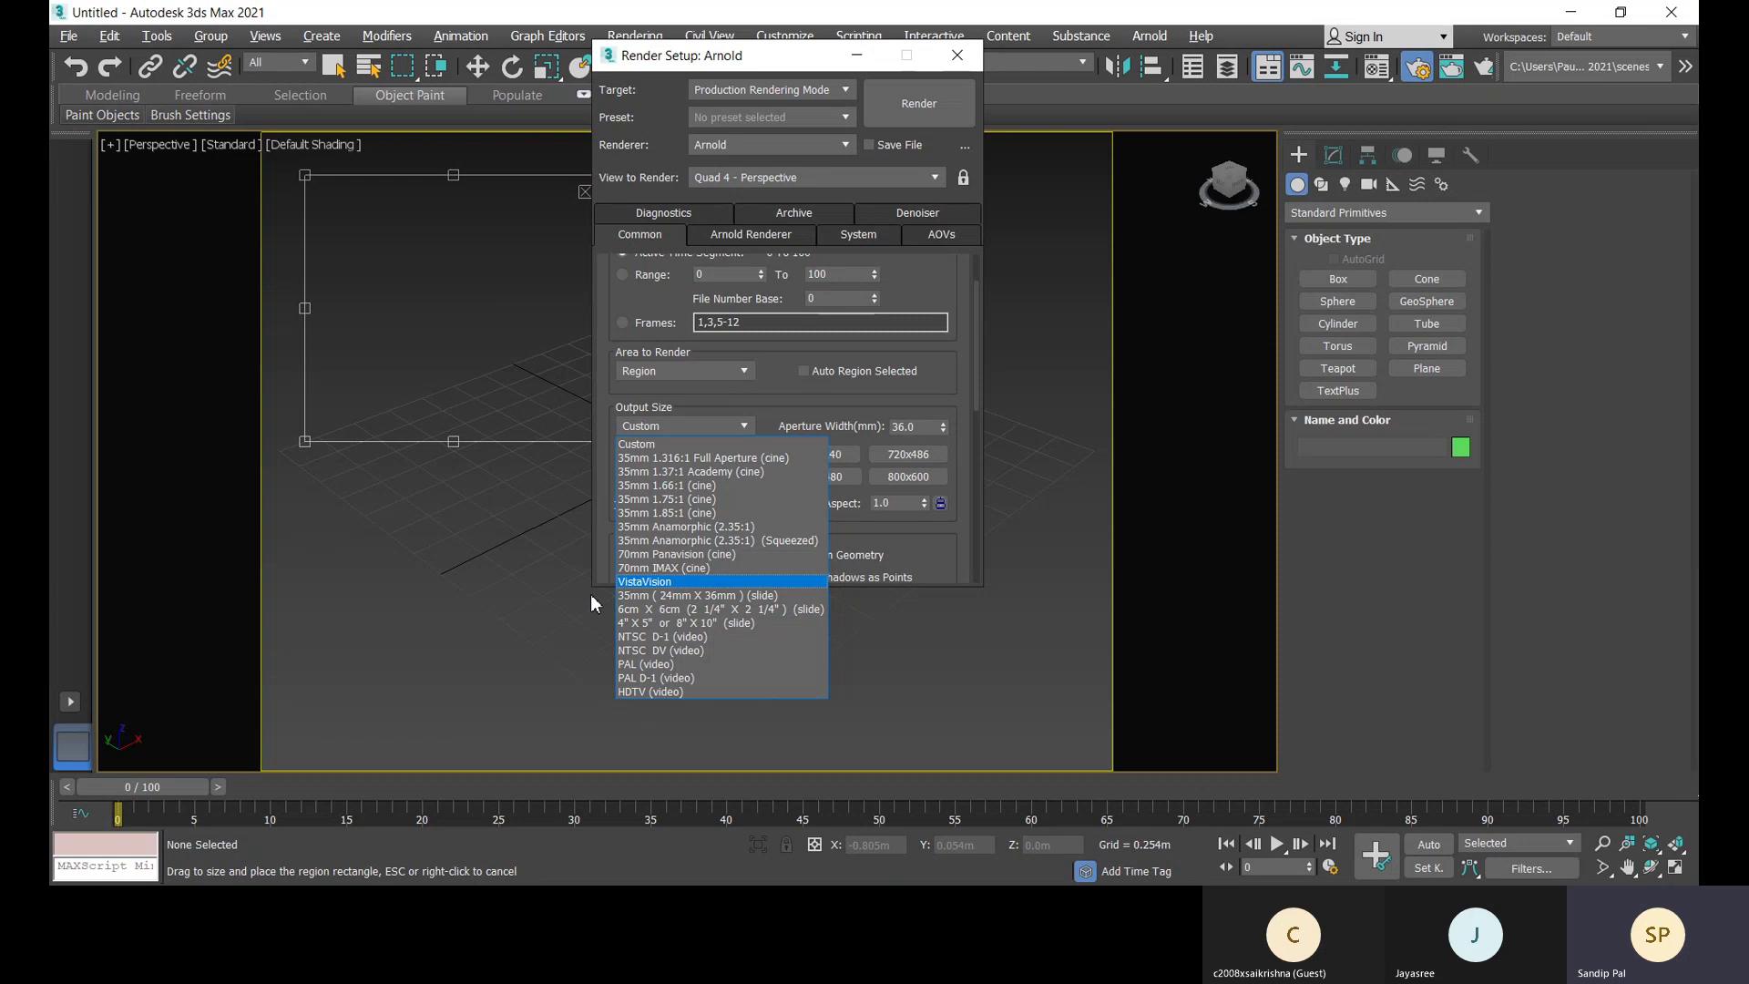
click(666, 443)
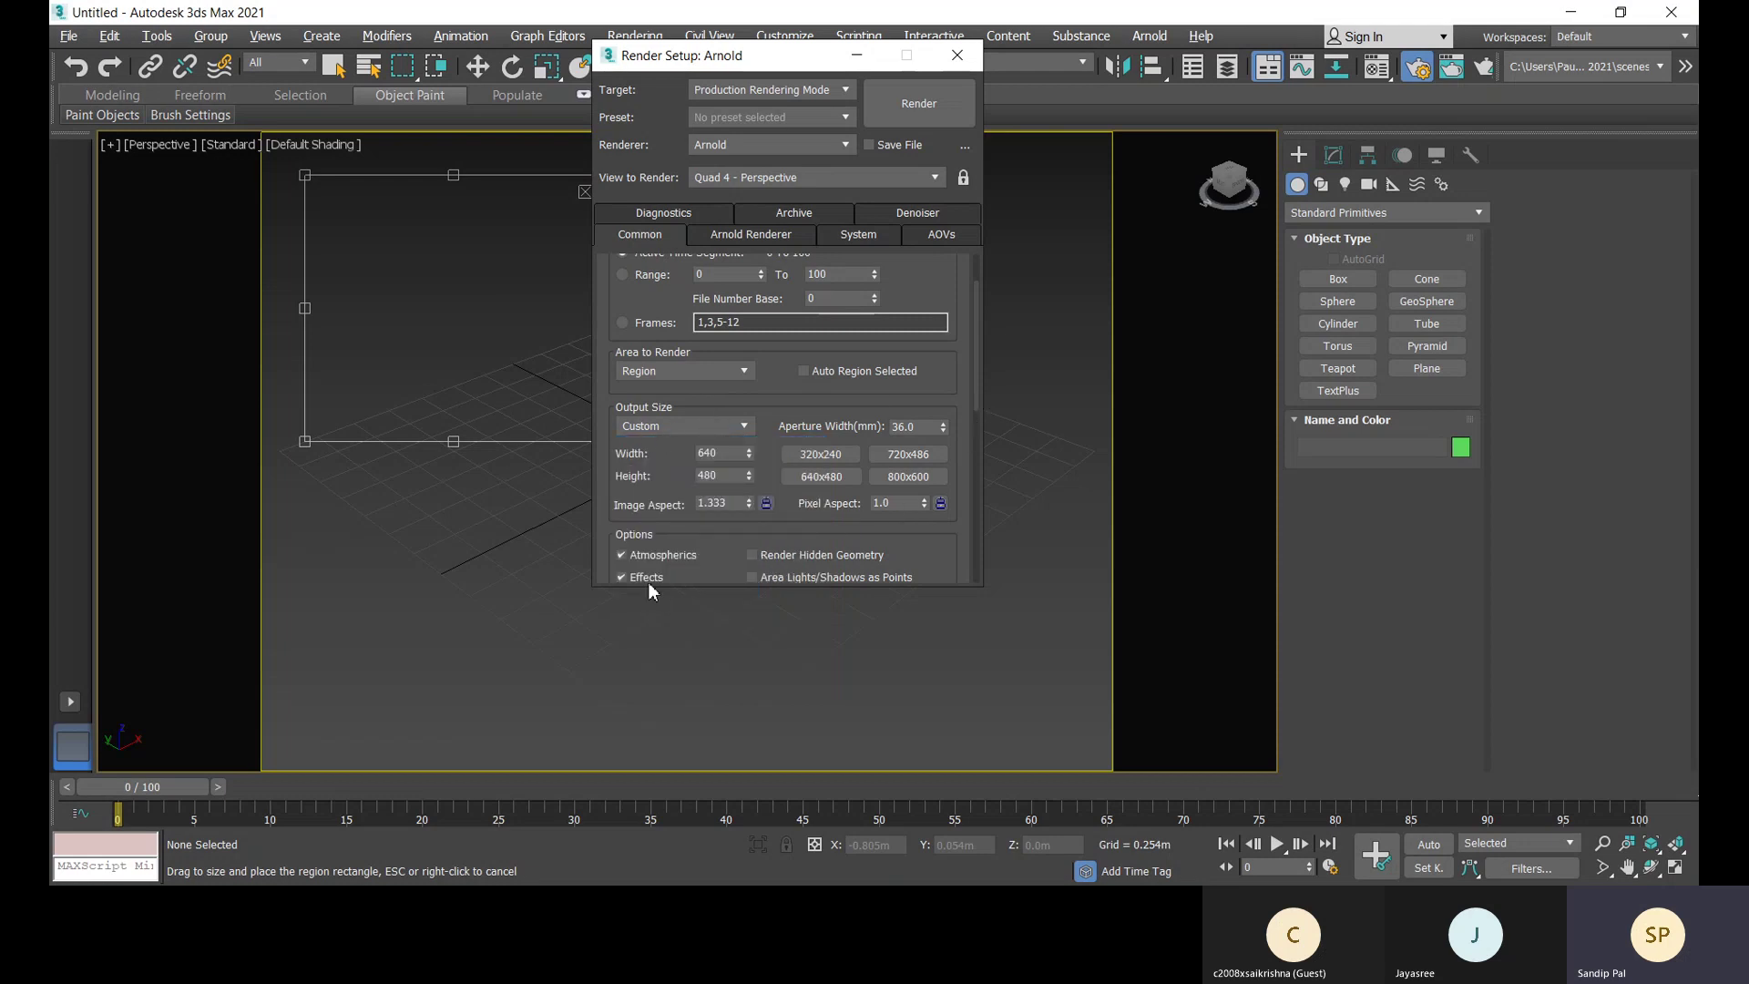
click(847, 474)
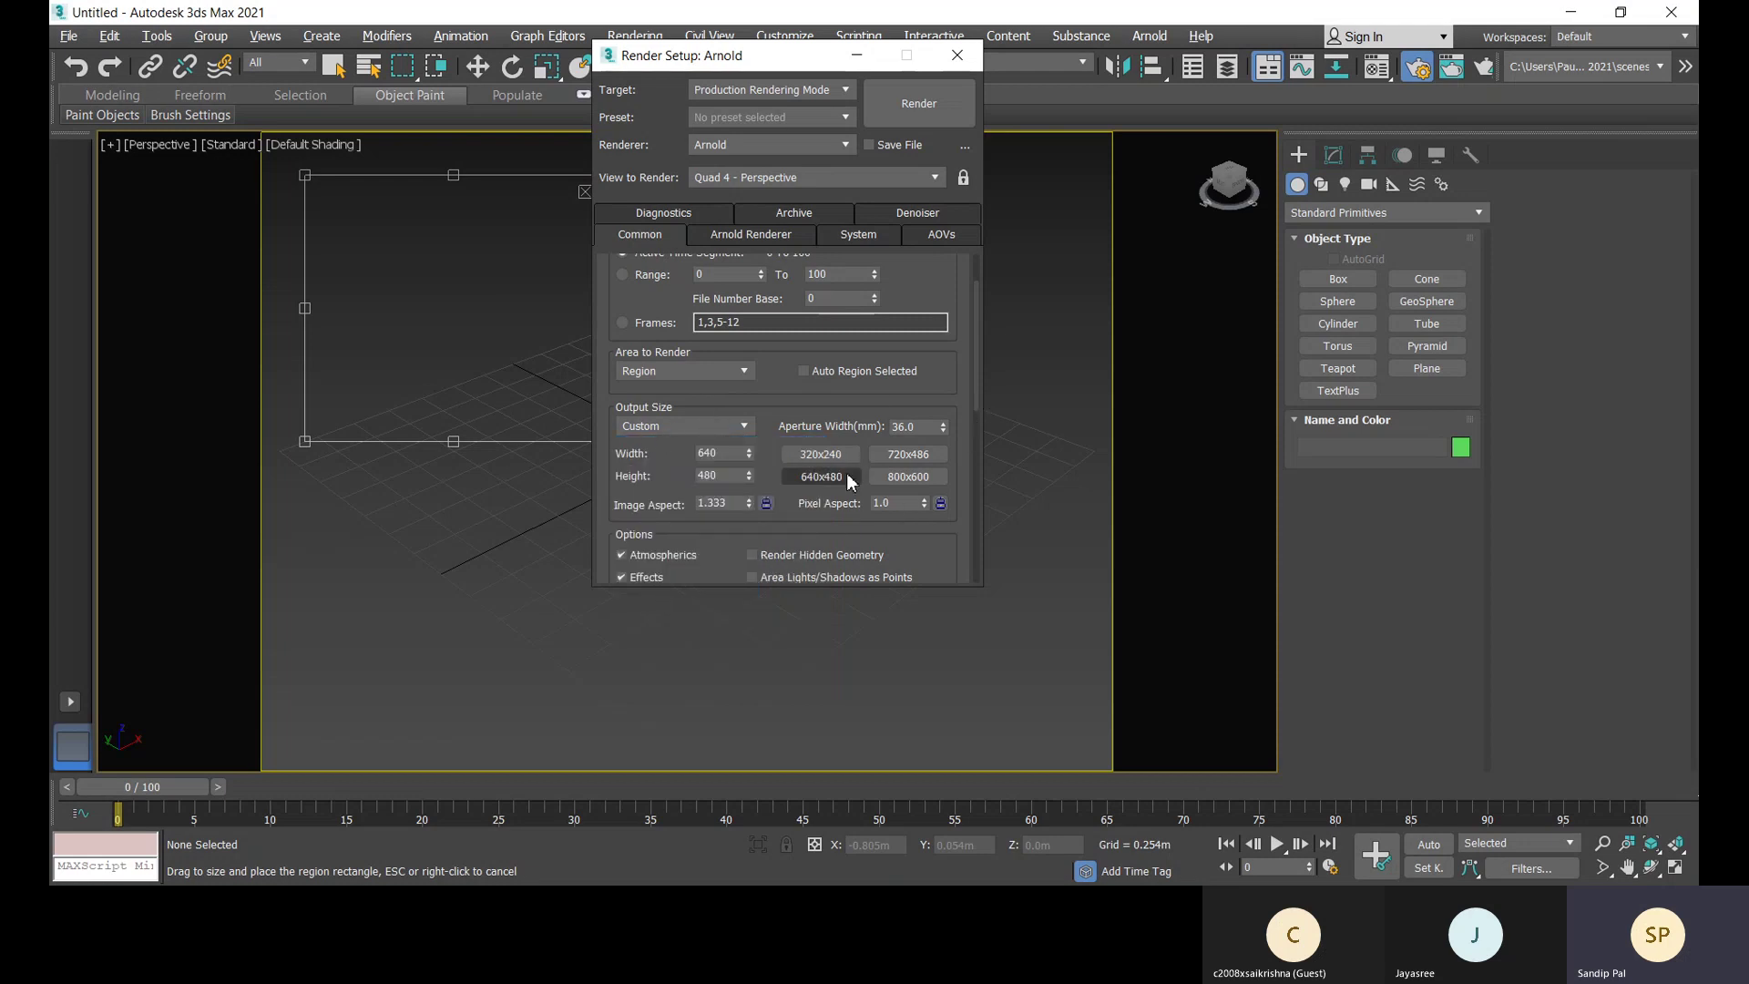
click(728, 452)
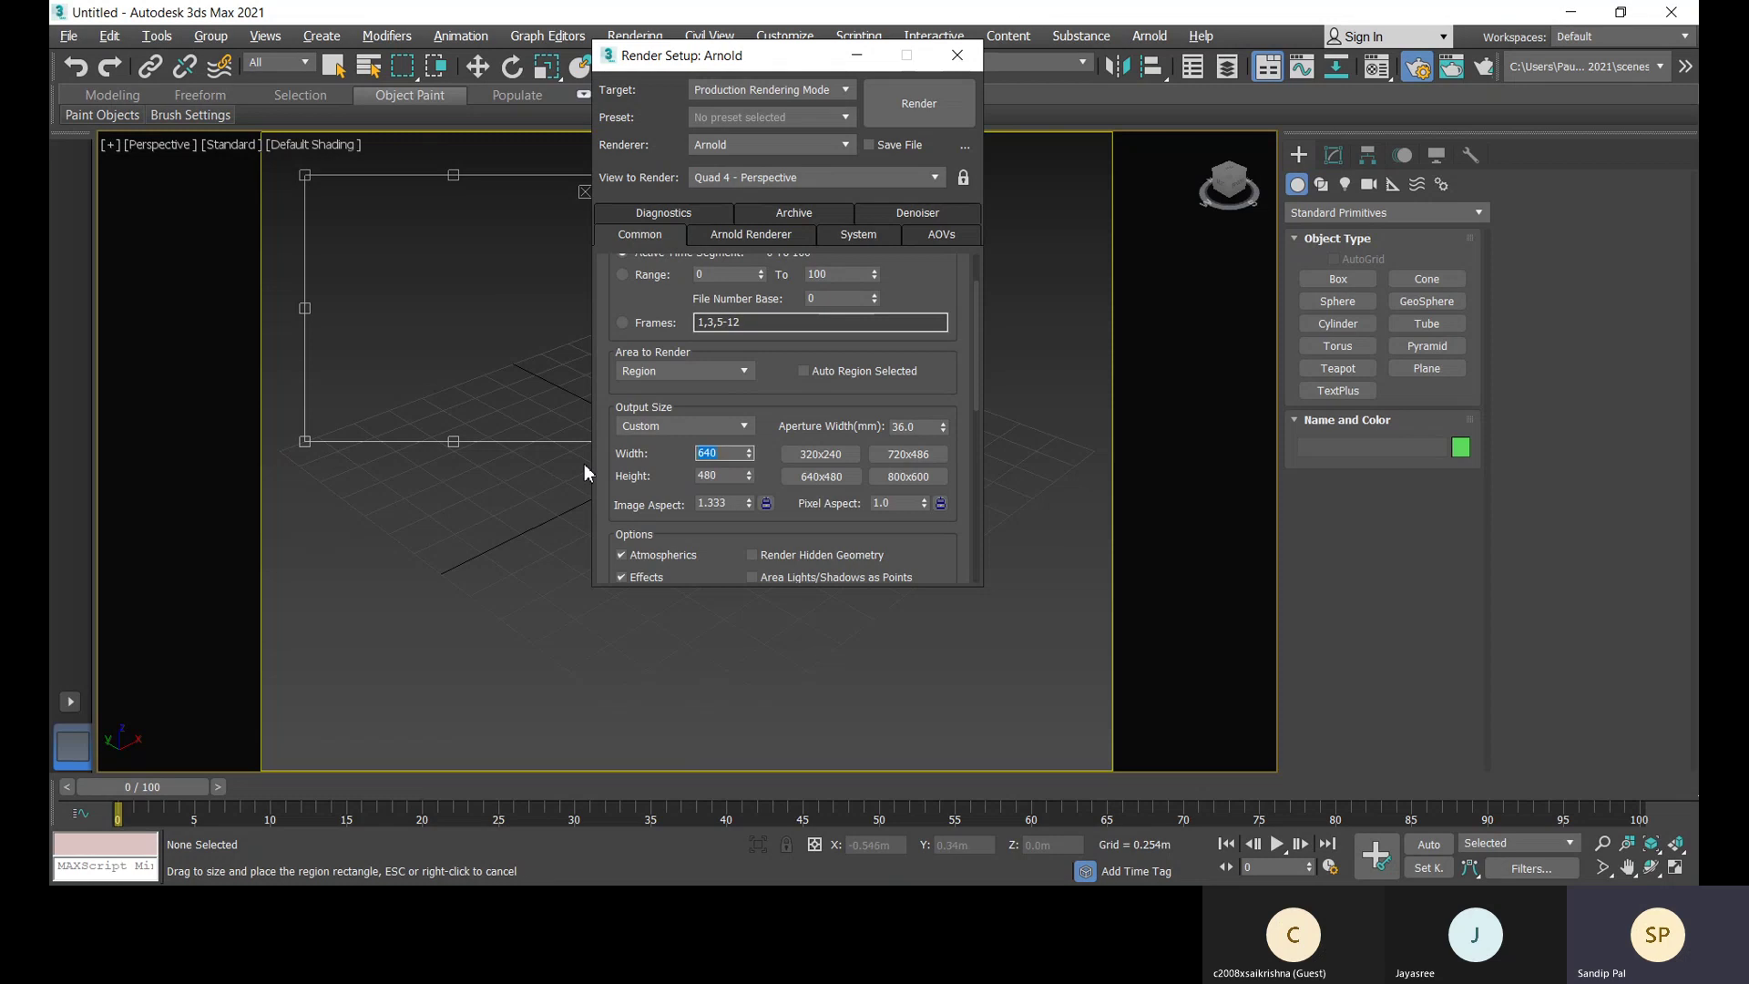
text(1980)
key(Tab)
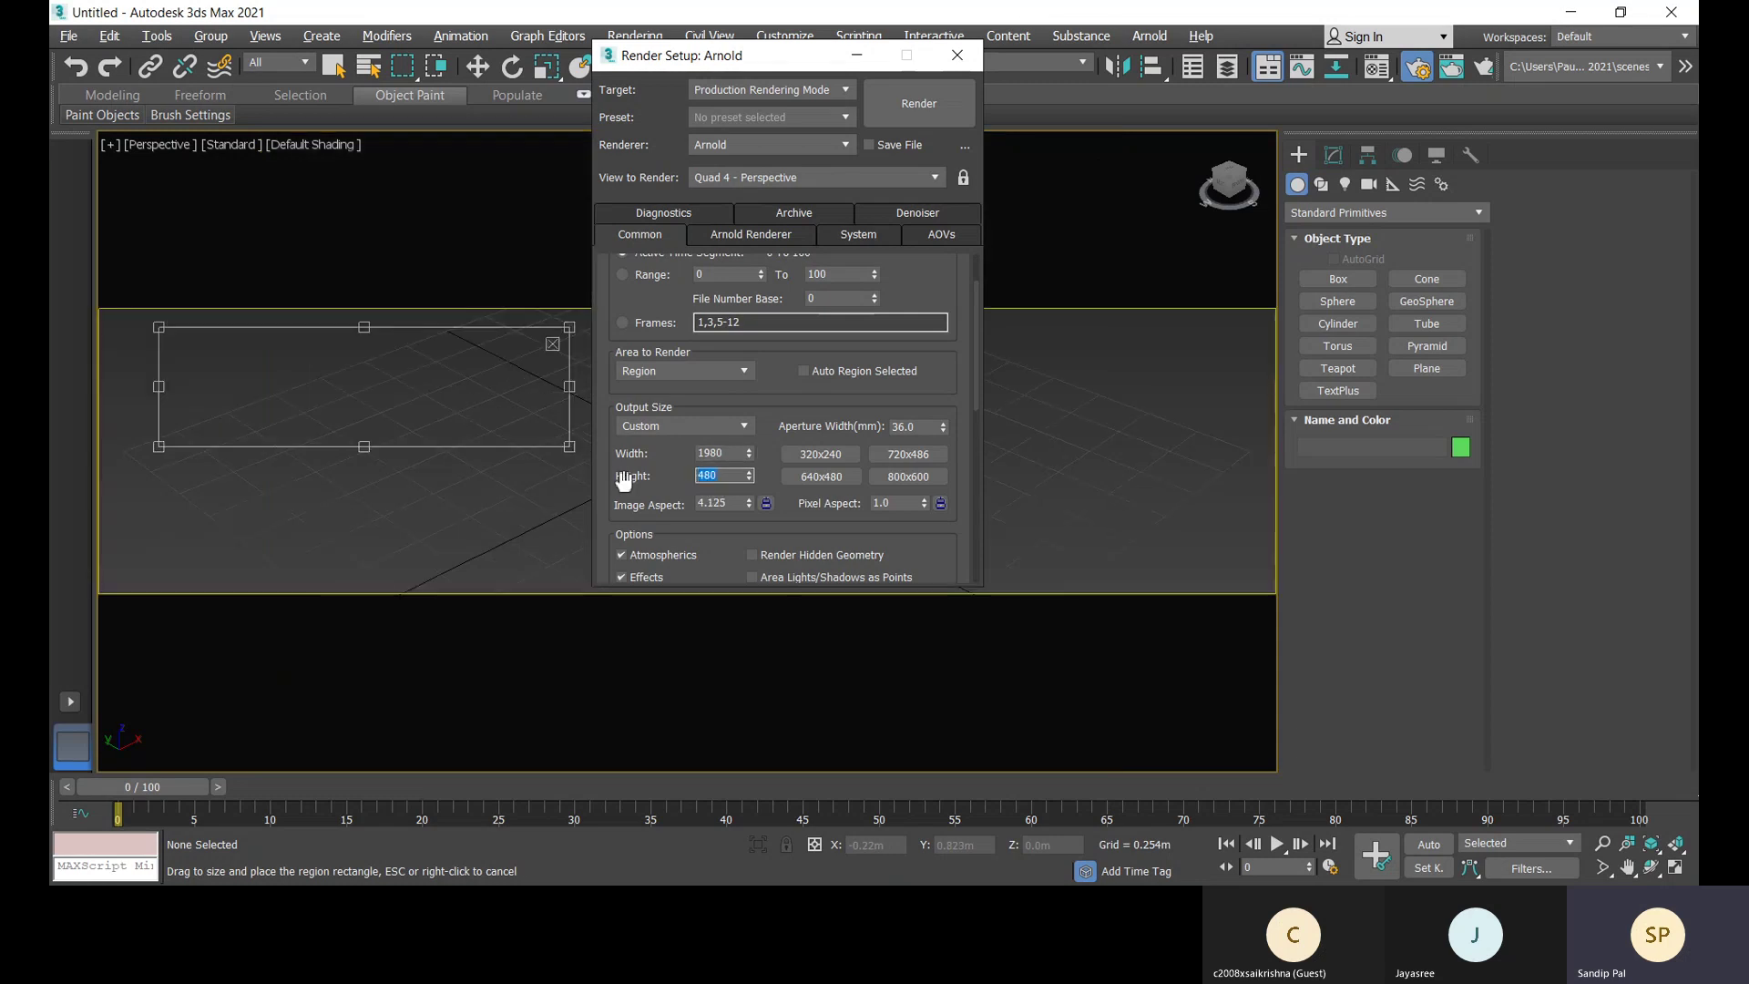
text(2700)
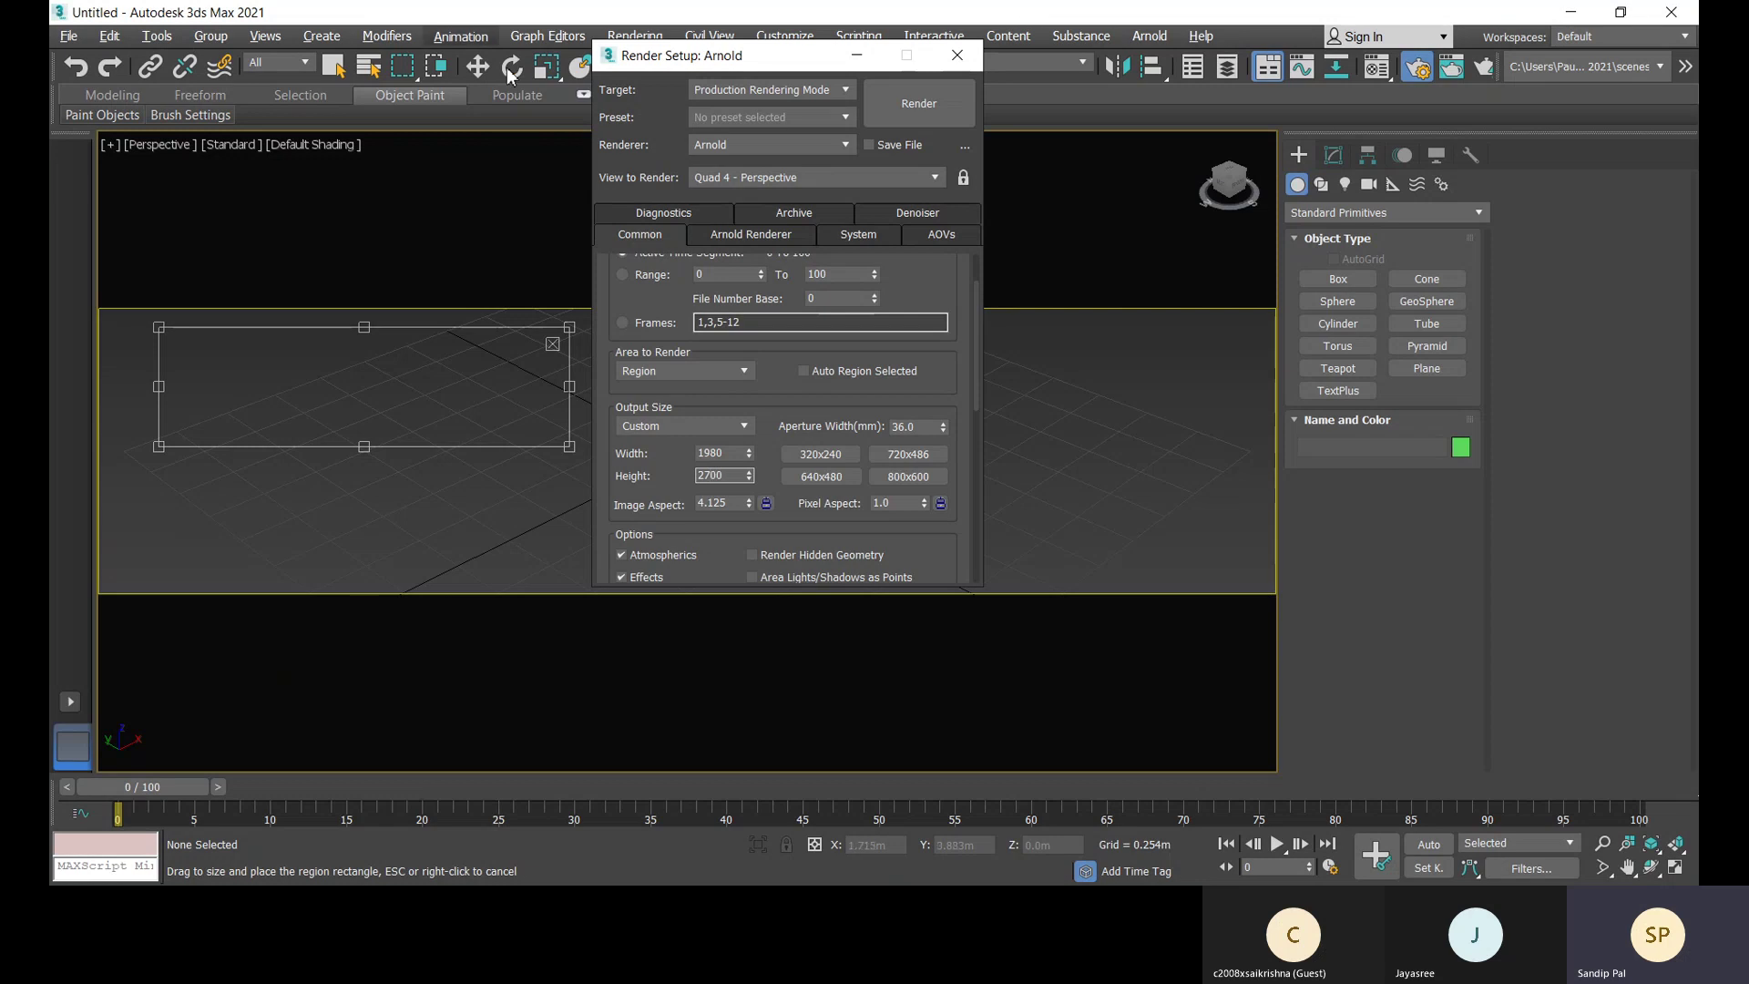
click(739, 453)
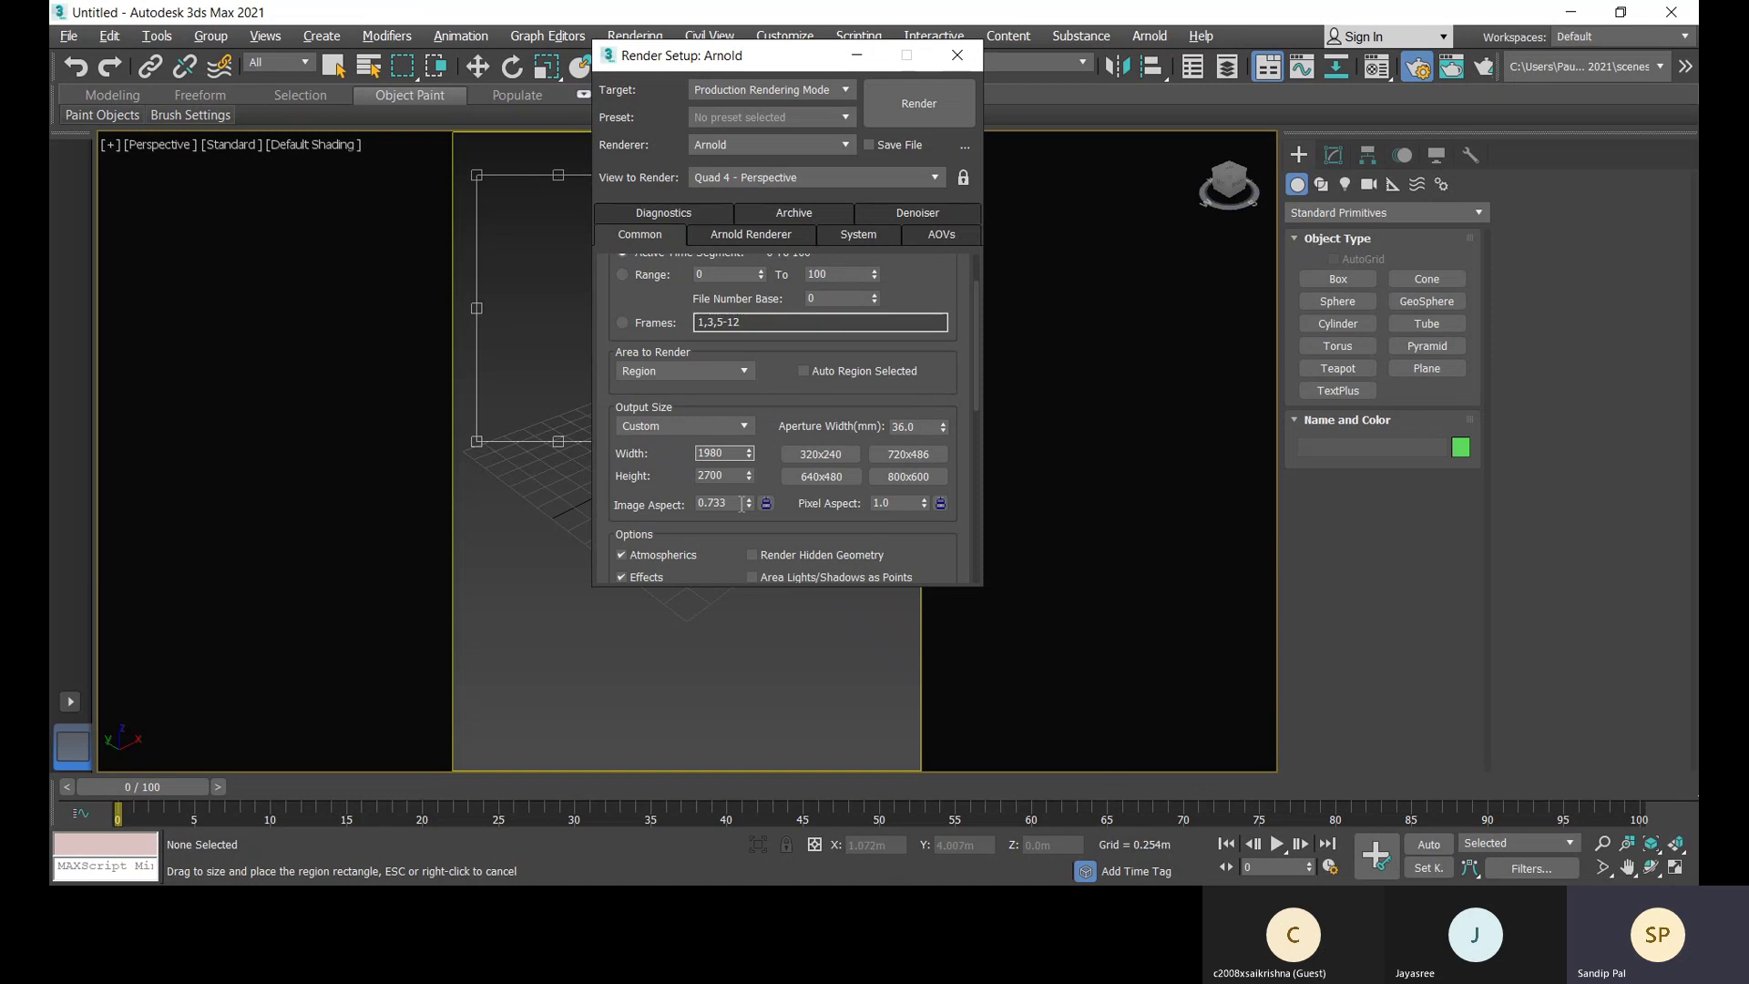
Step: Go through the remaining common render parameters and open the output file settings for saving the render
scroll(679, 498, down, 2)
scroll(665, 474, down, 2)
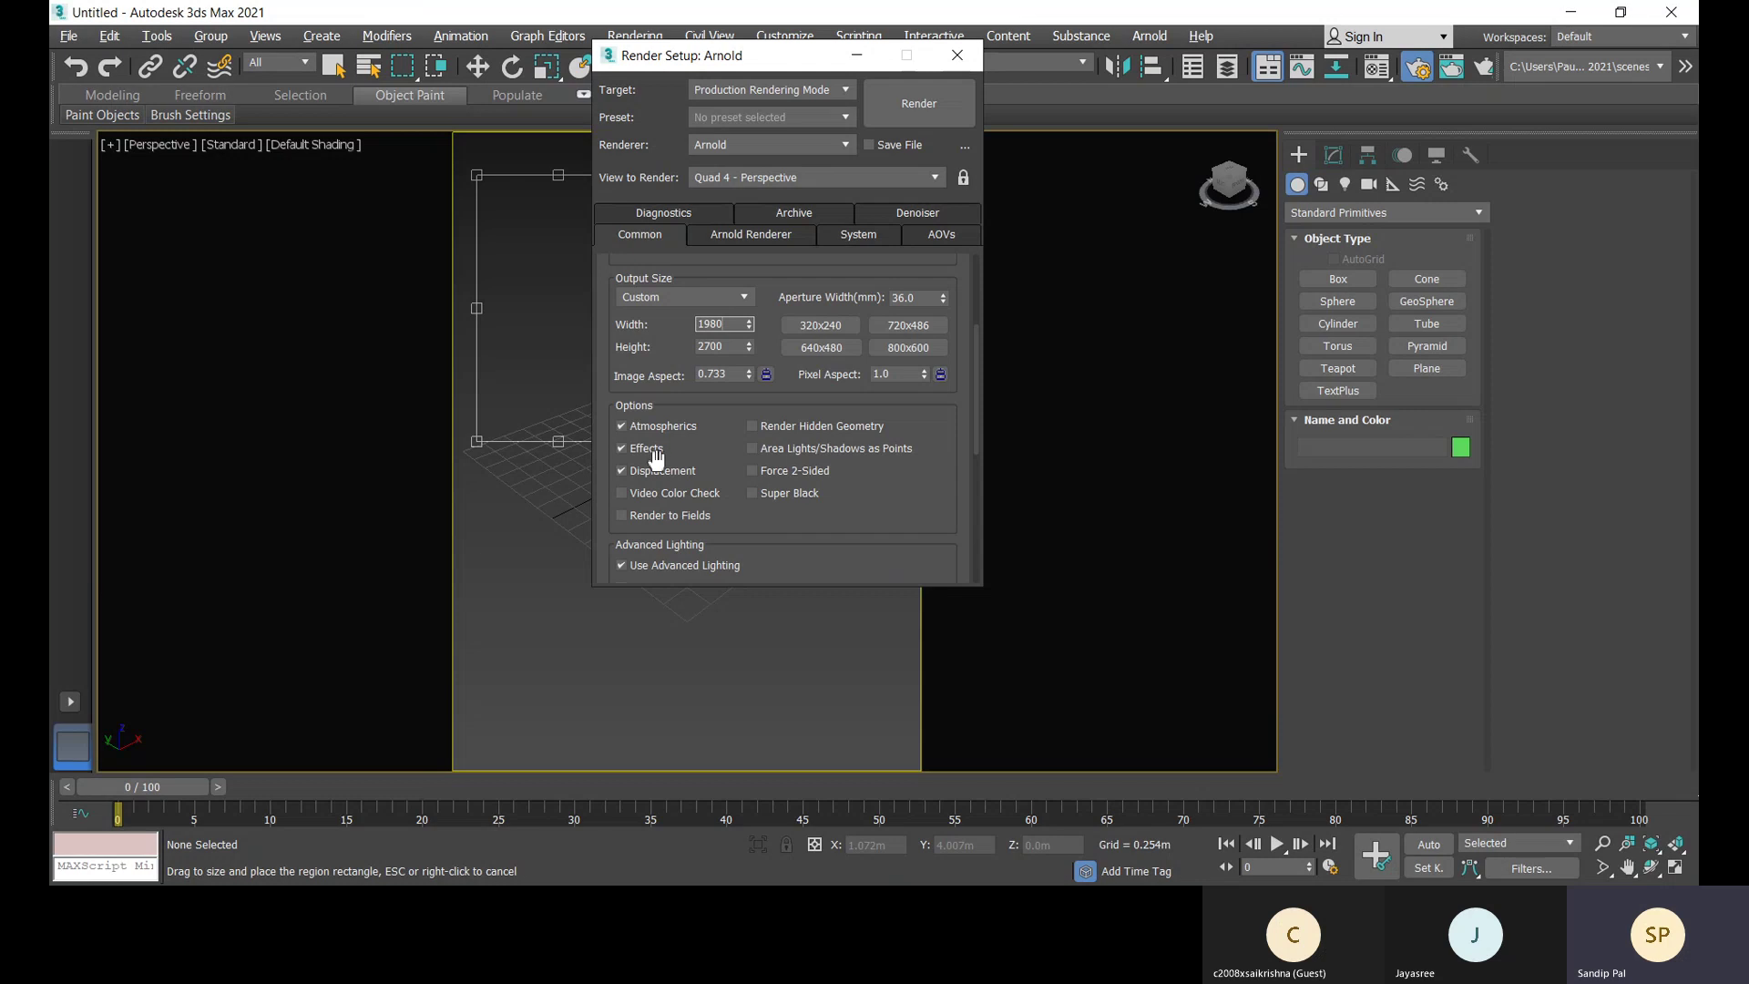
scroll(664, 464, down, 2)
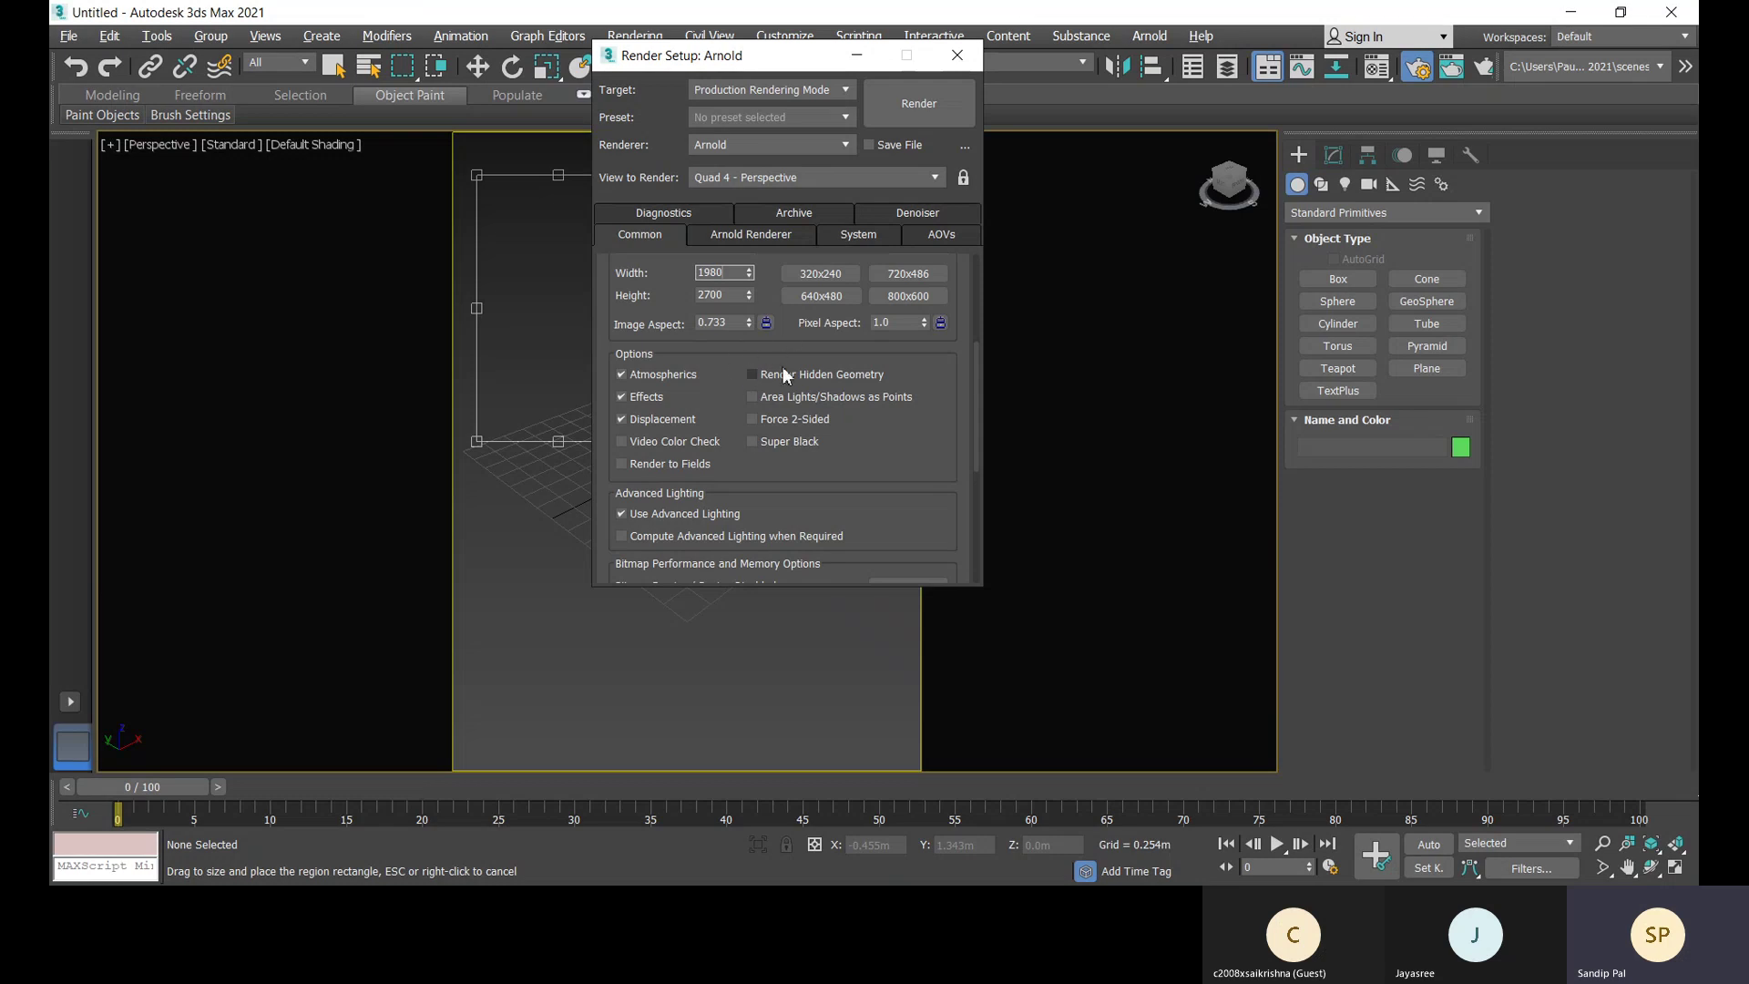
scroll(692, 487, down, 3)
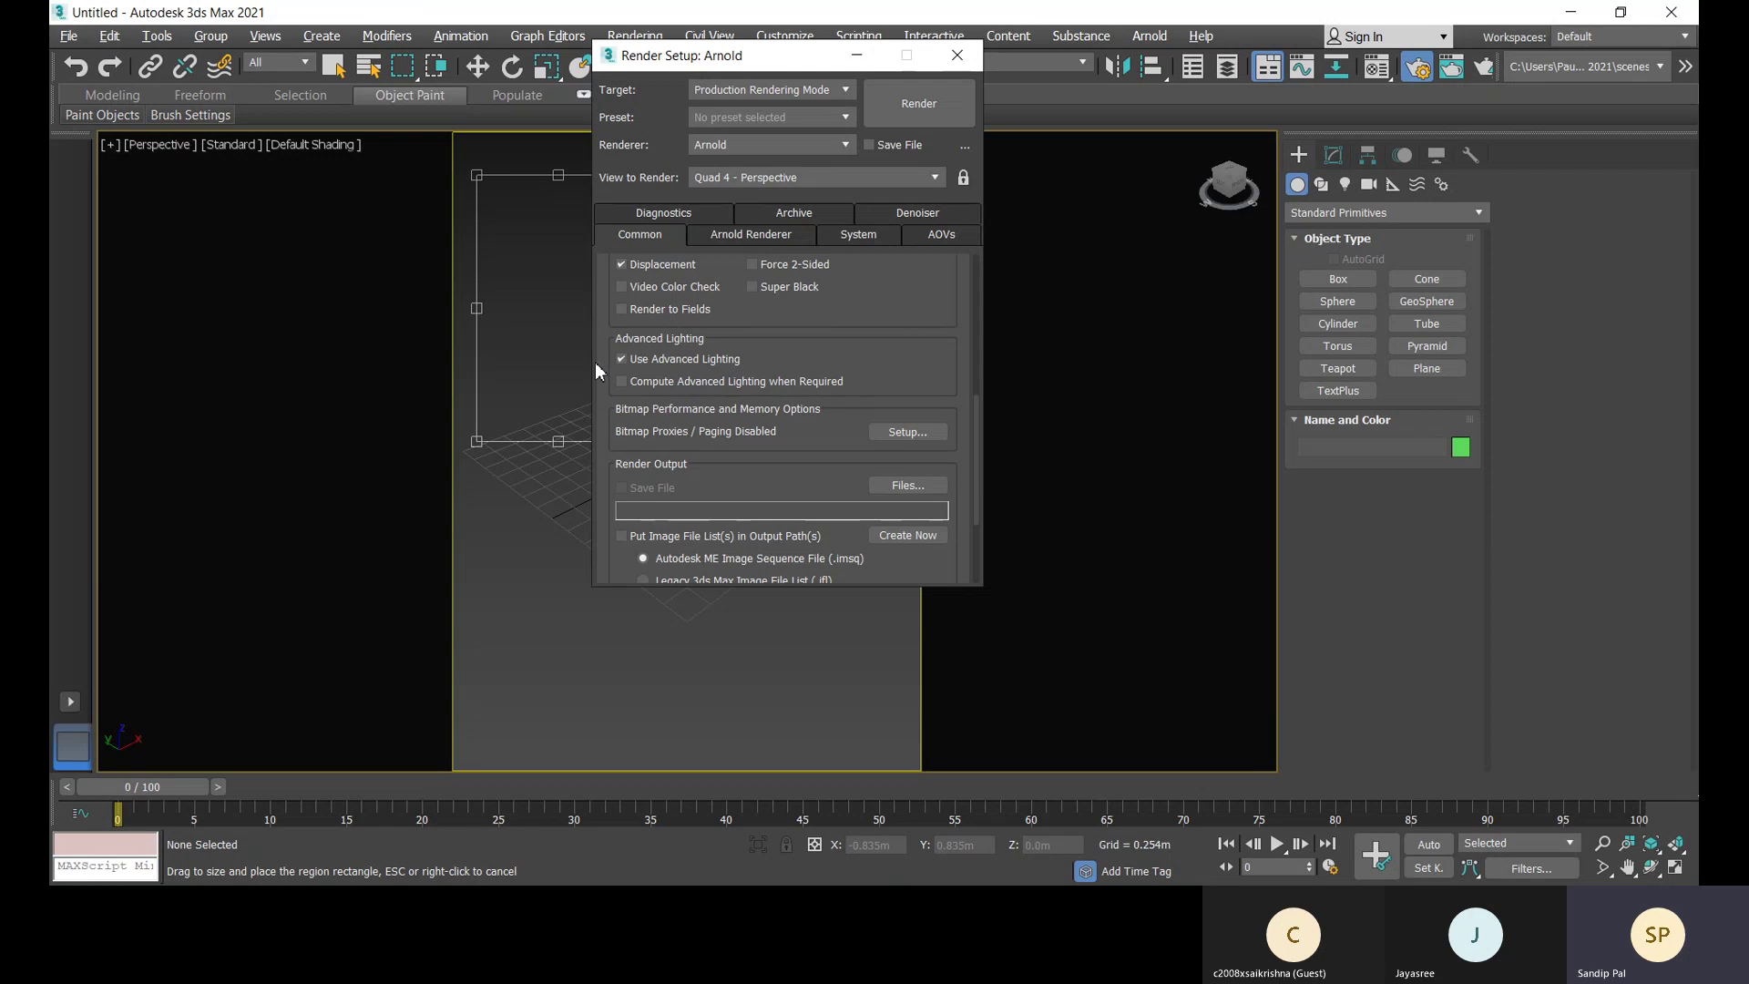
scroll(733, 428, down, 2)
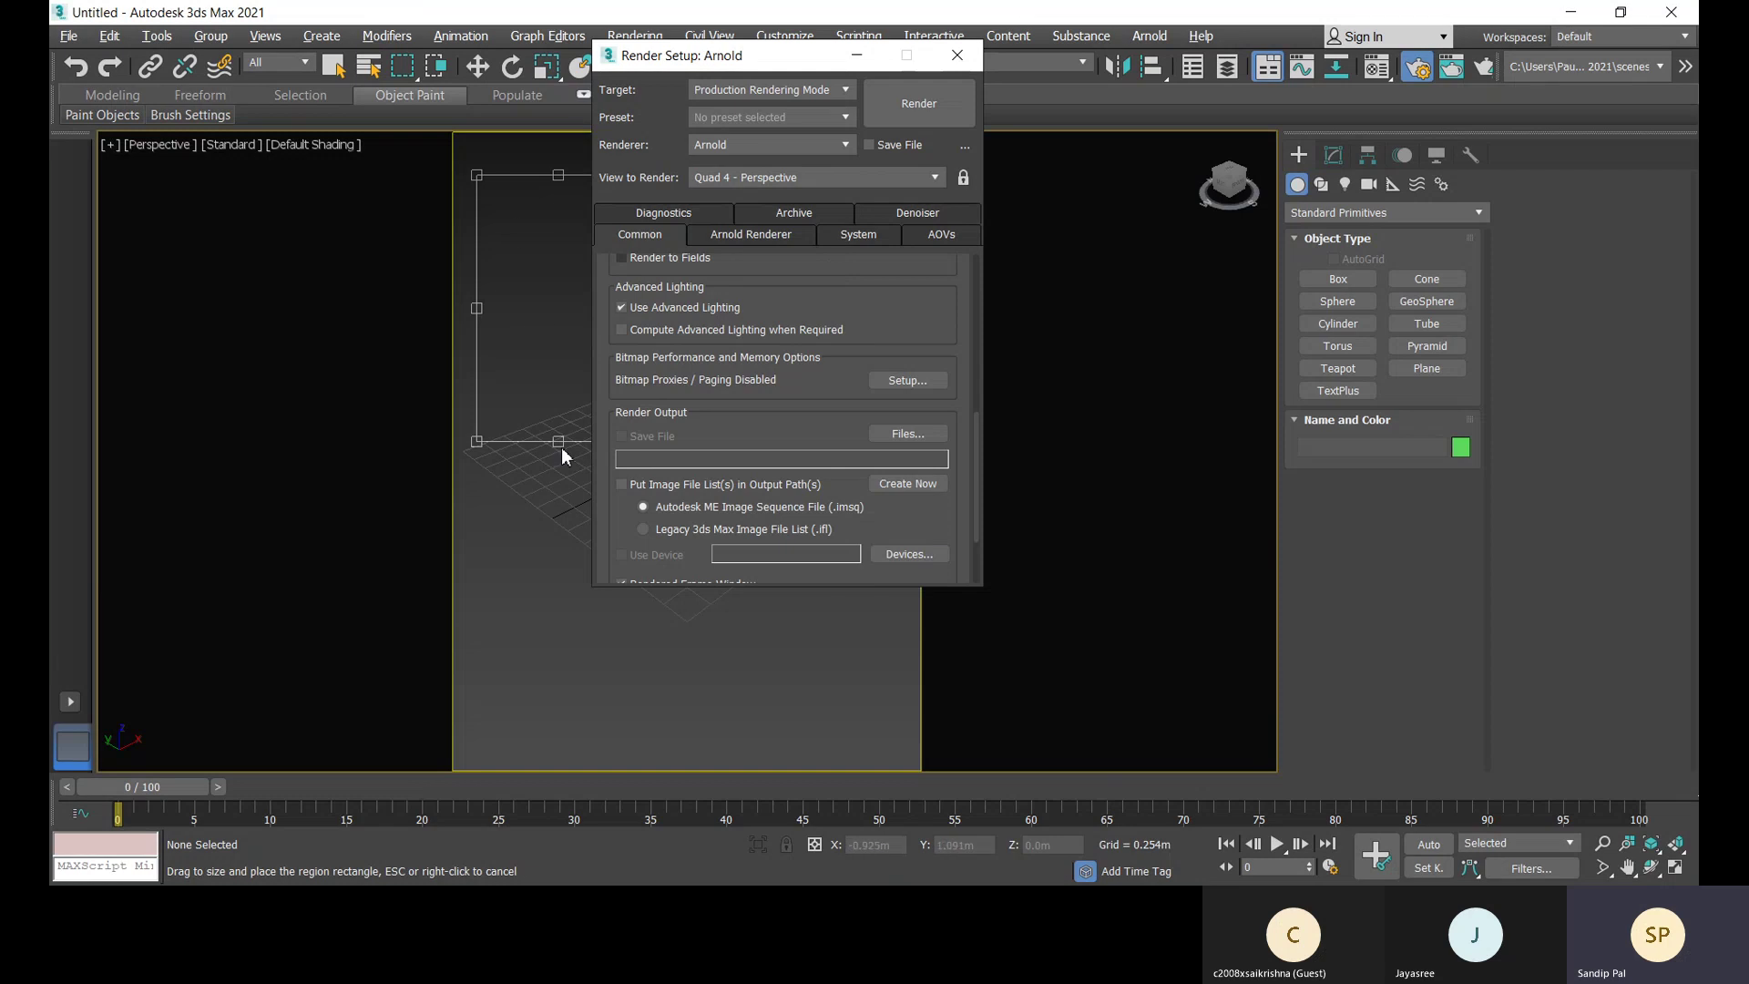
click(871, 145)
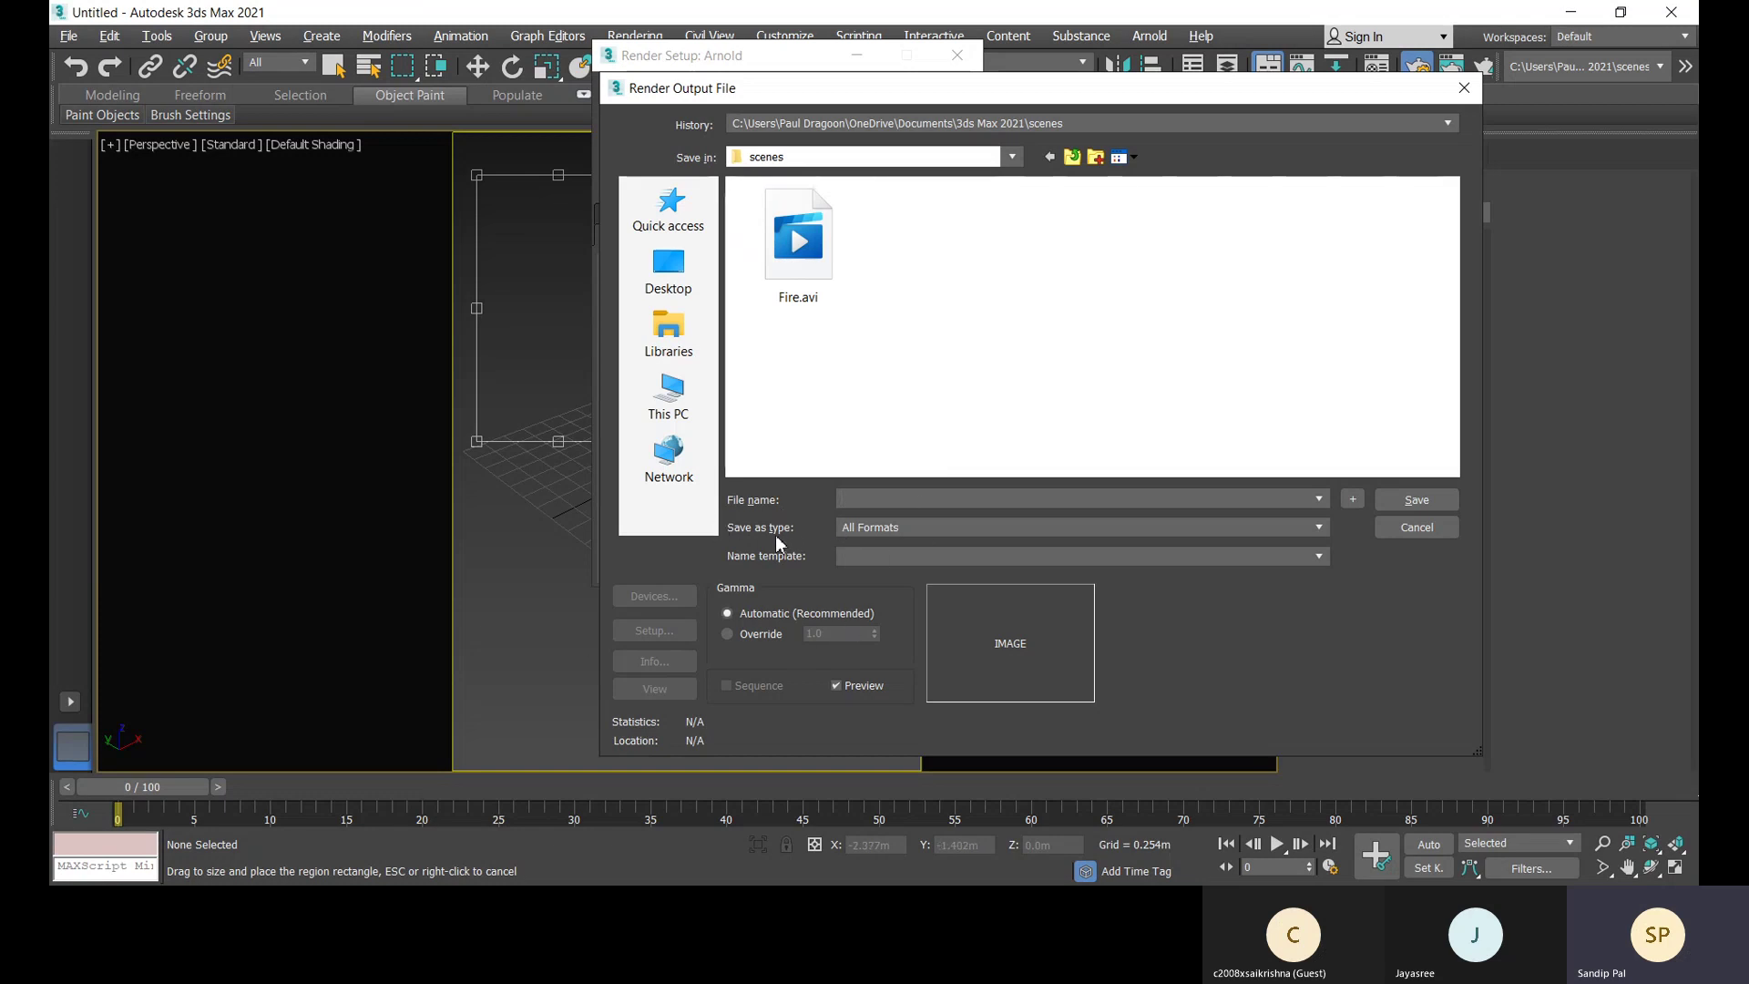
Step: Set the render output type to JPEG and look through the other available file formats
click(913, 528)
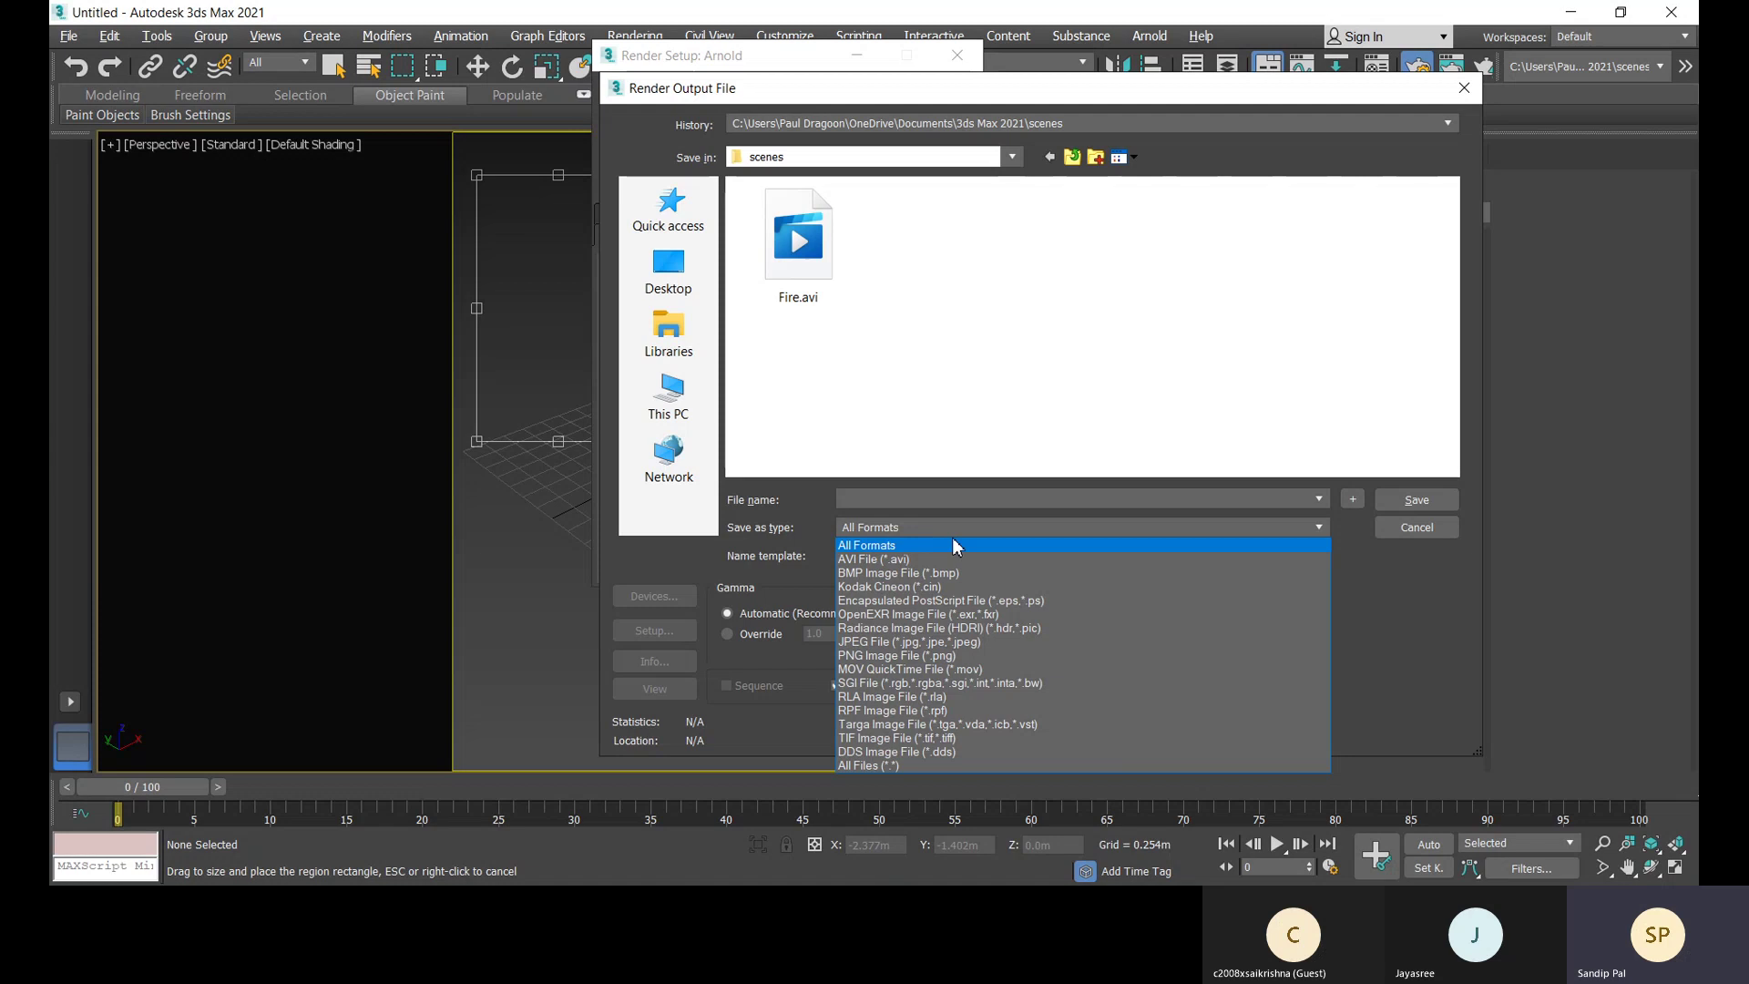
click(934, 642)
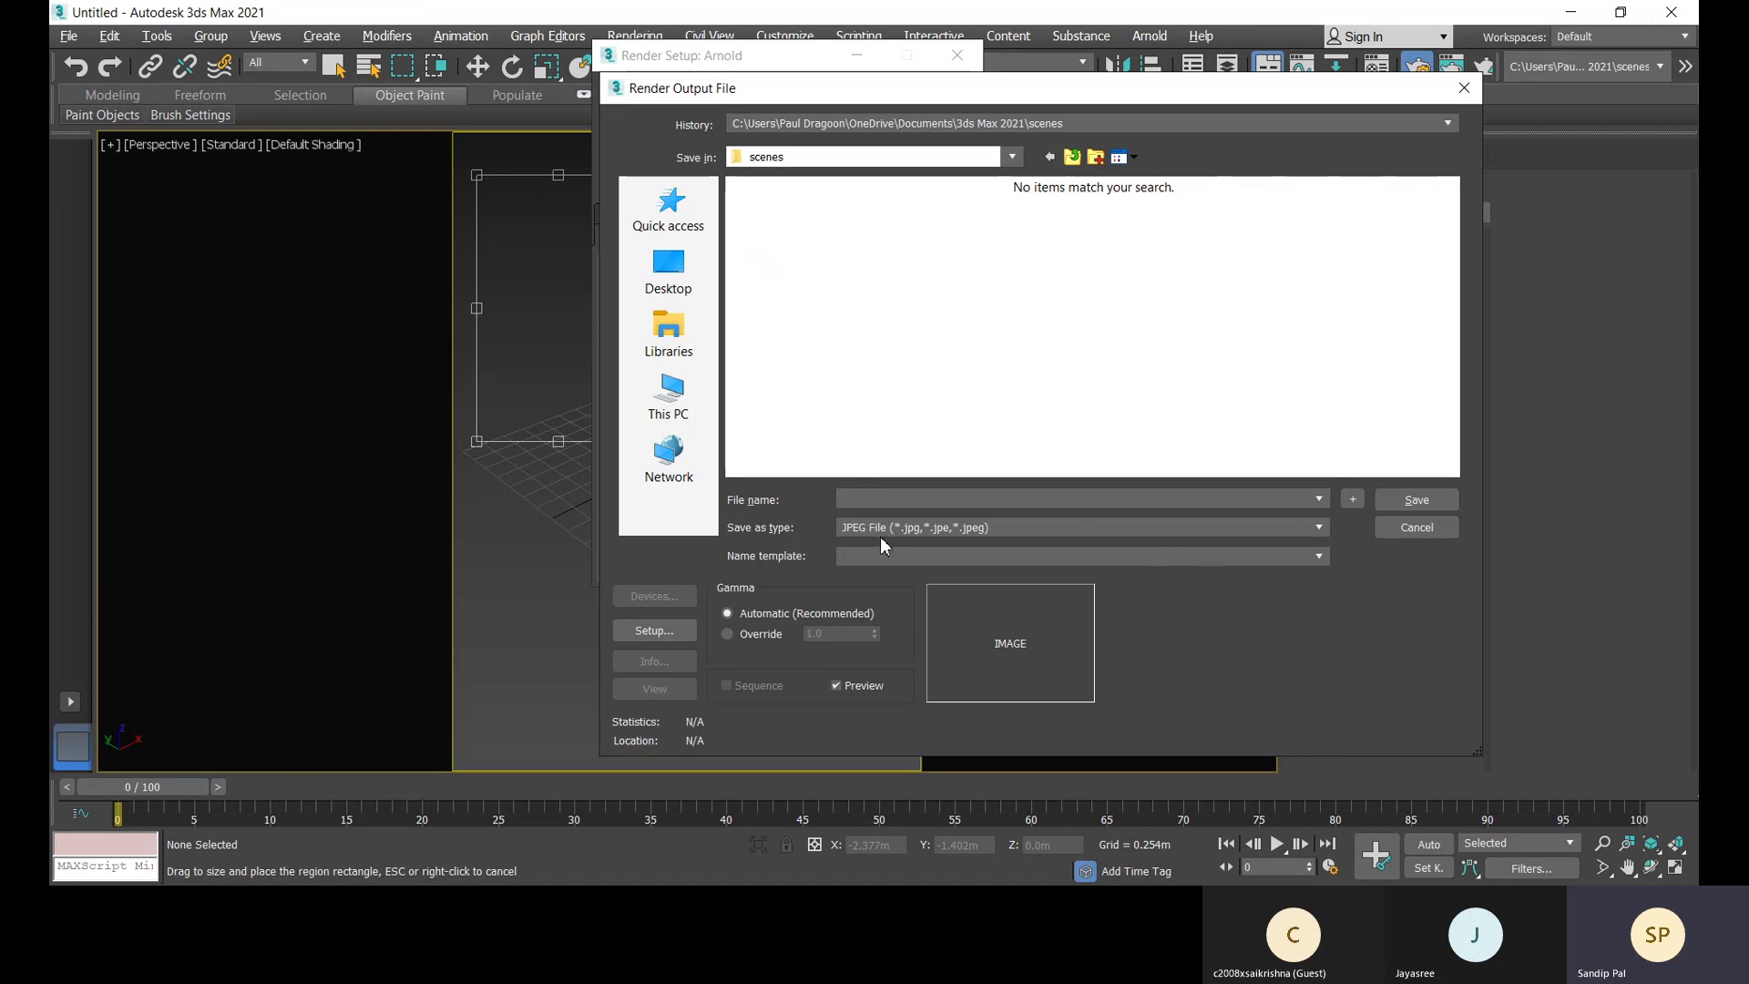
click(900, 534)
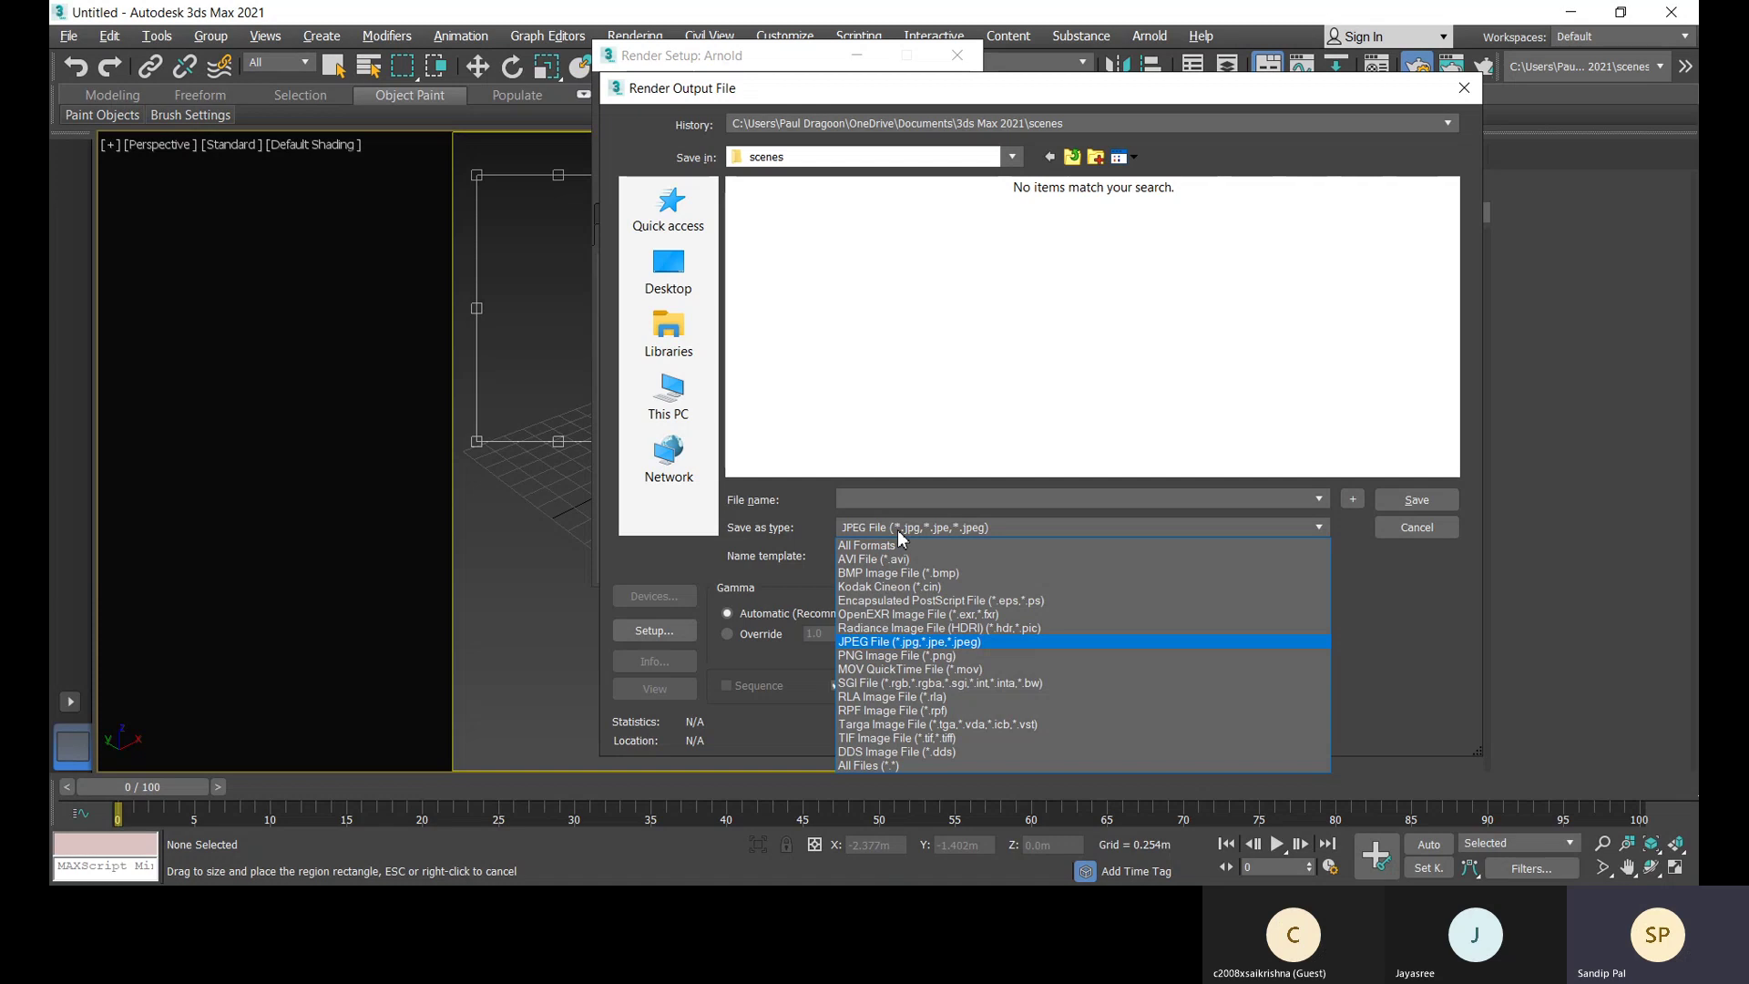
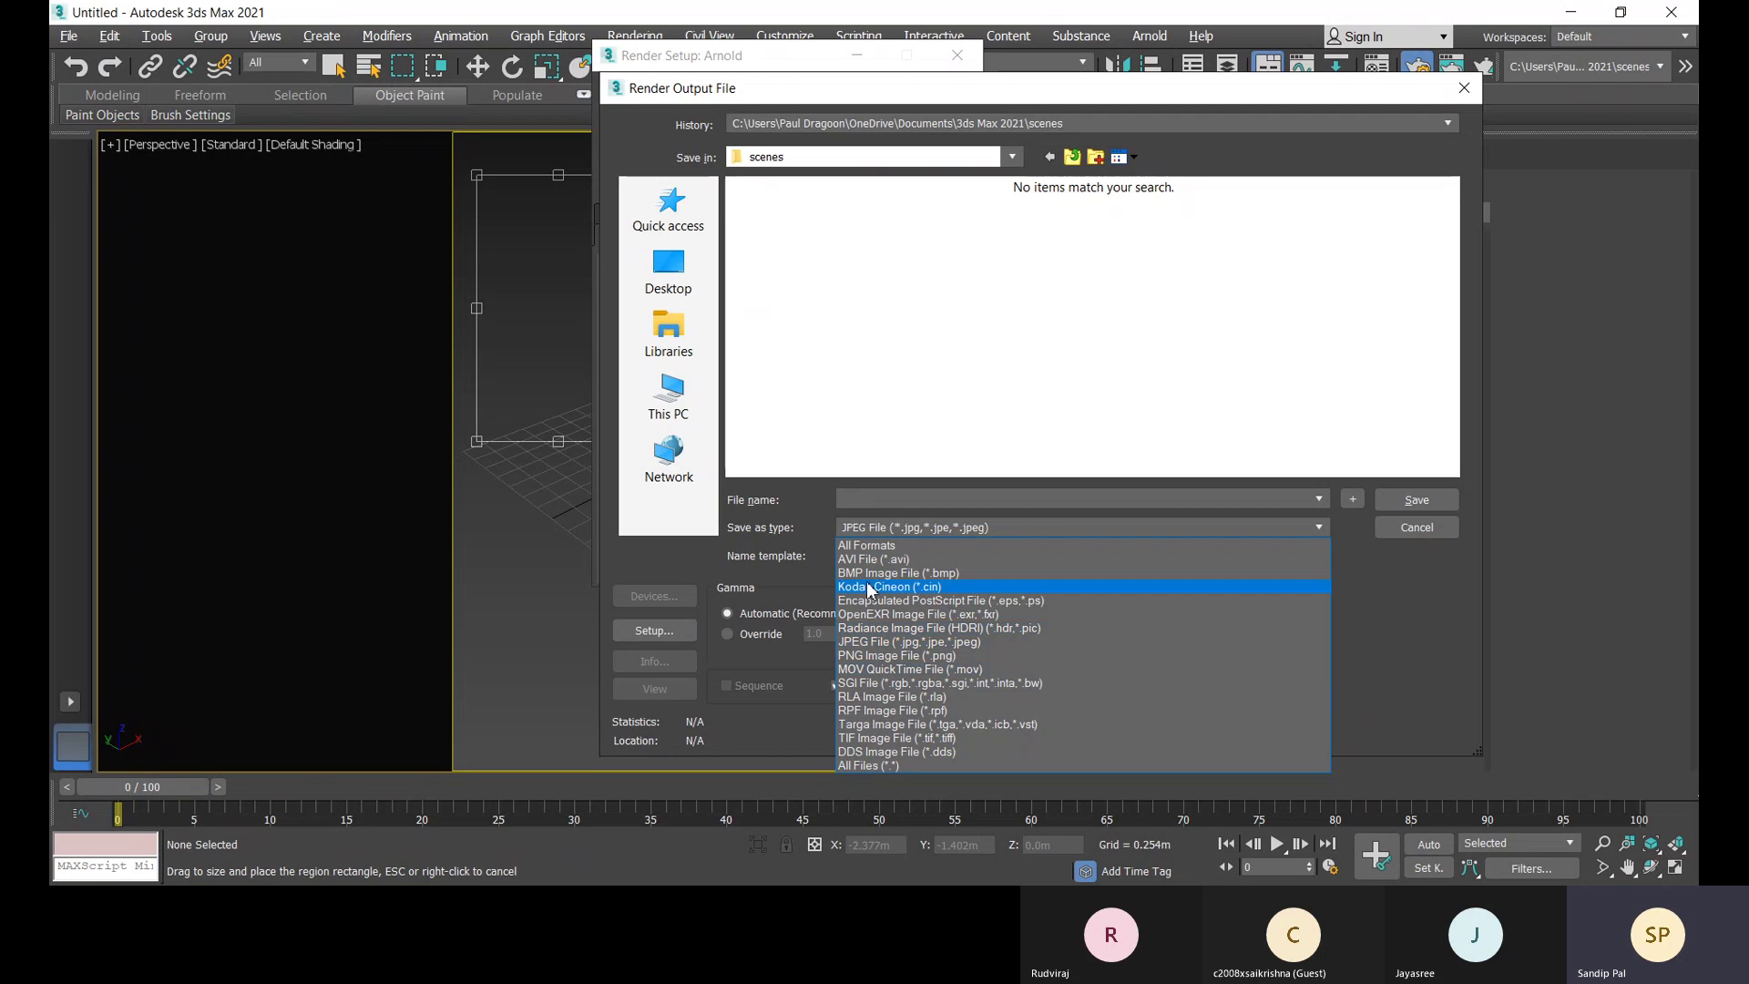
click(807, 567)
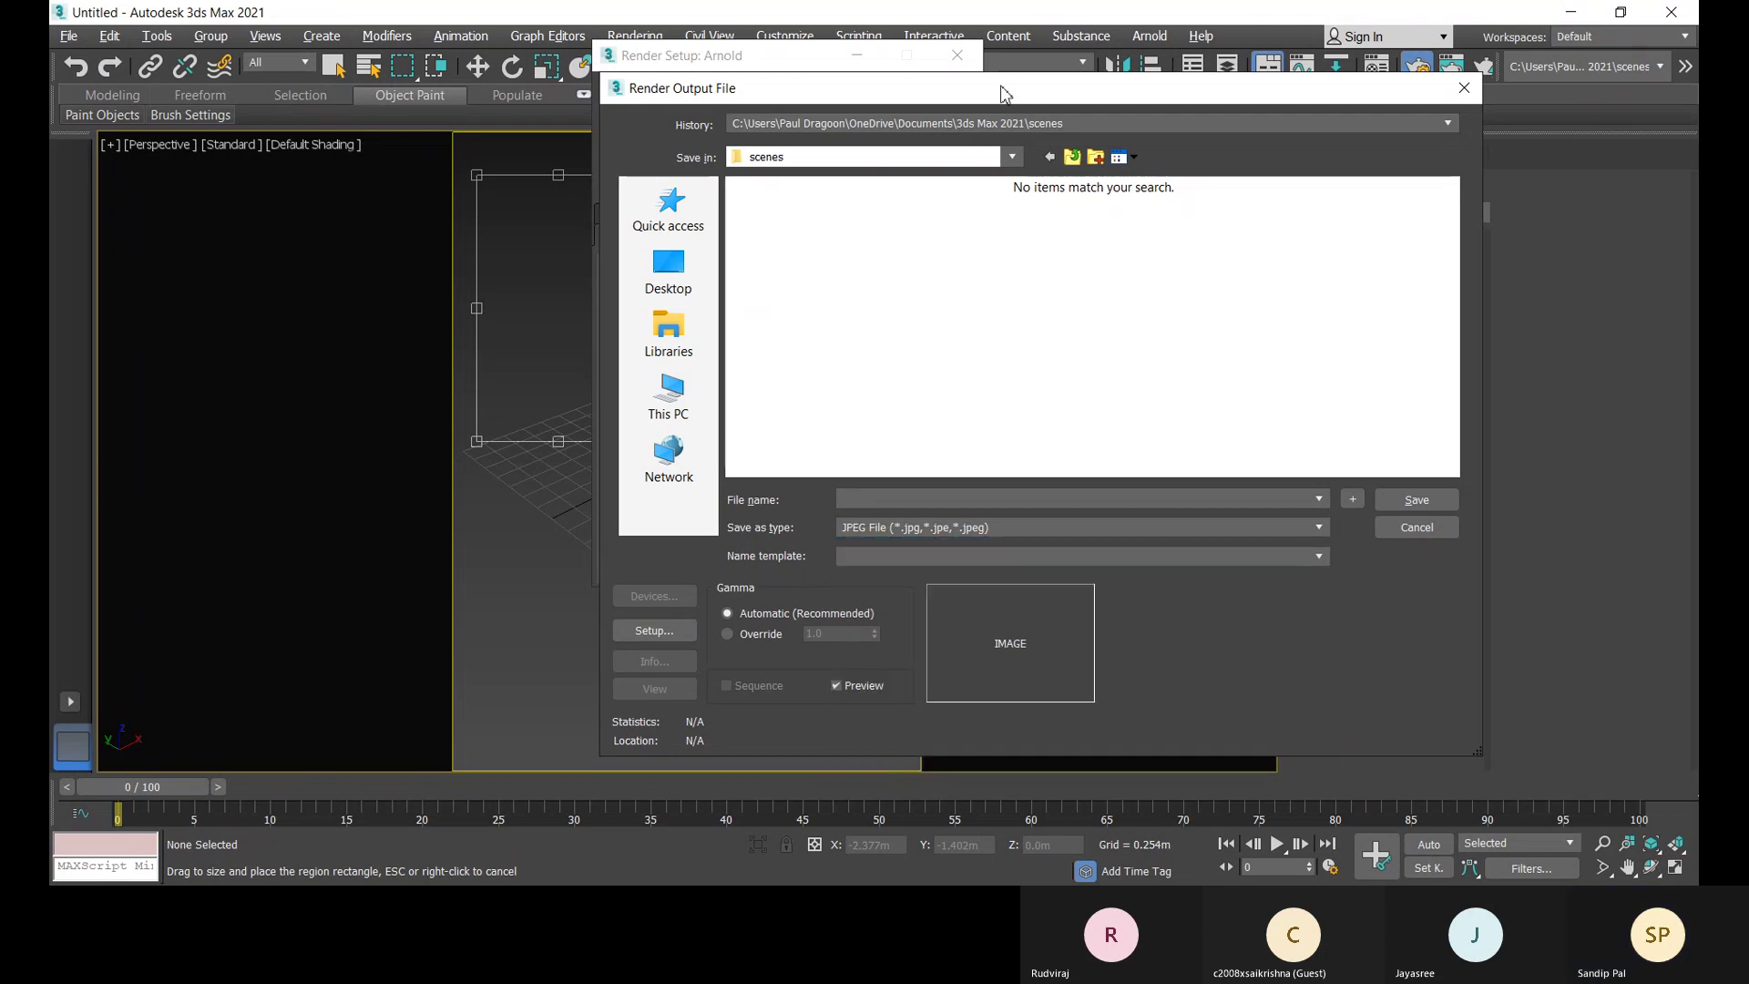
drag(911, 88, 819, 90)
click(938, 529)
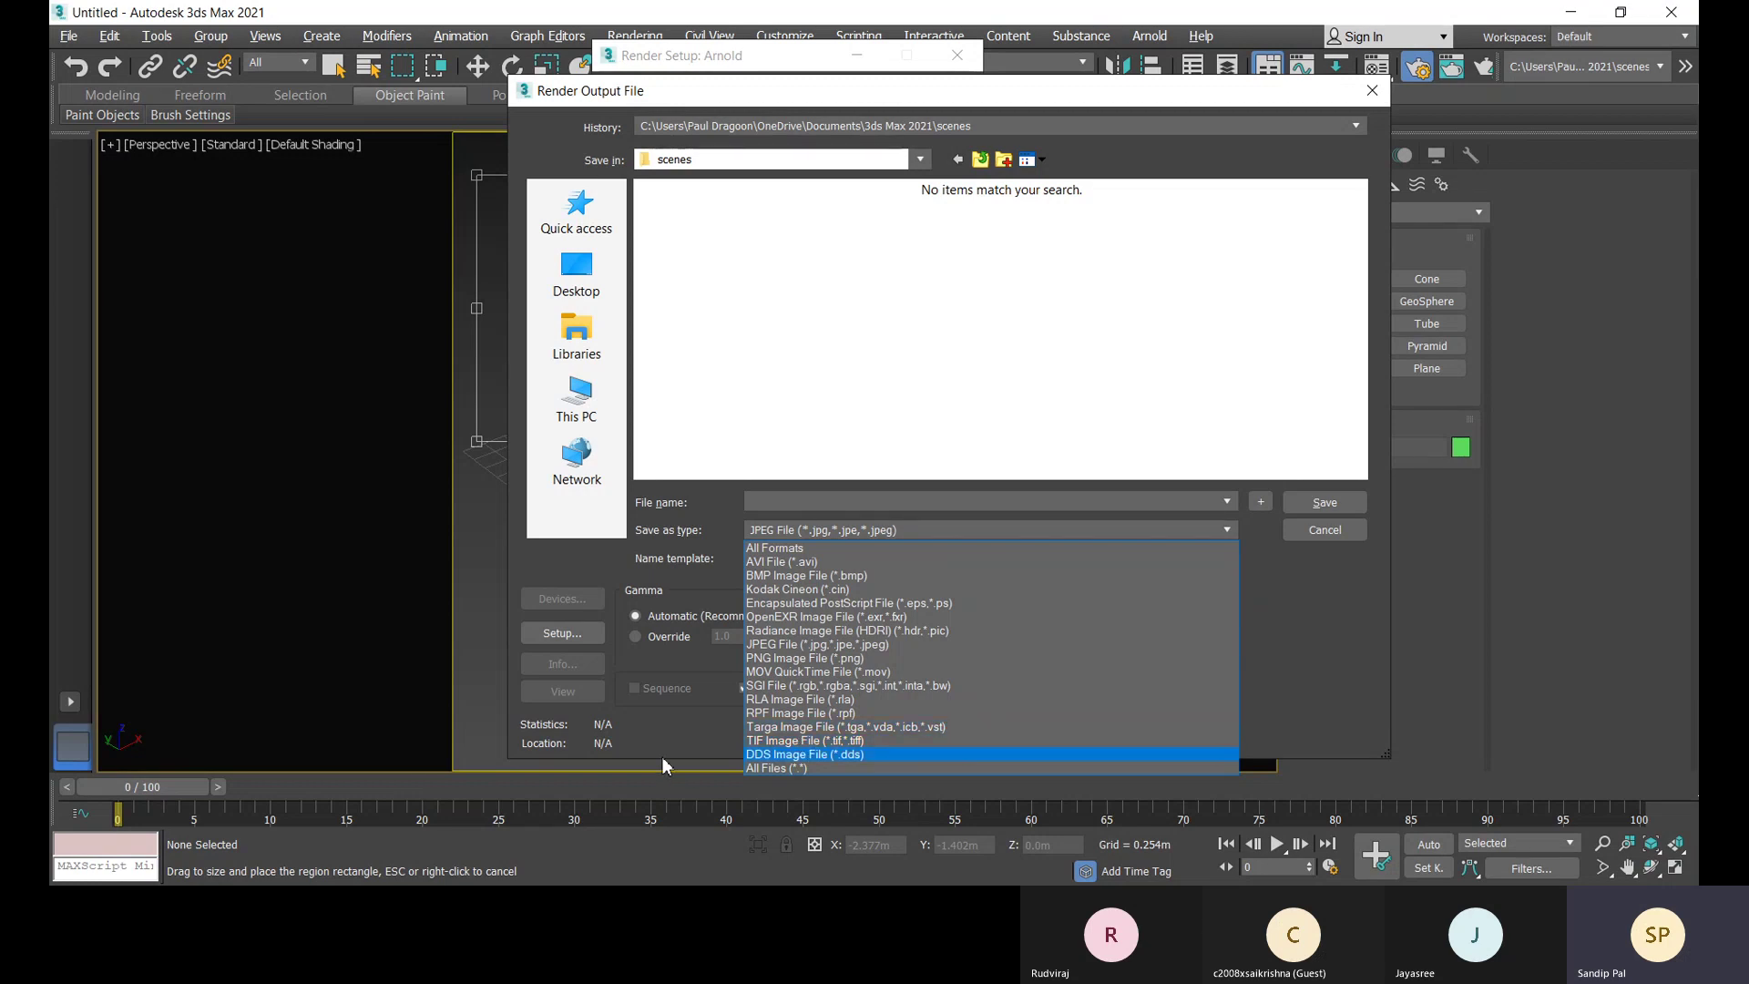
click(682, 729)
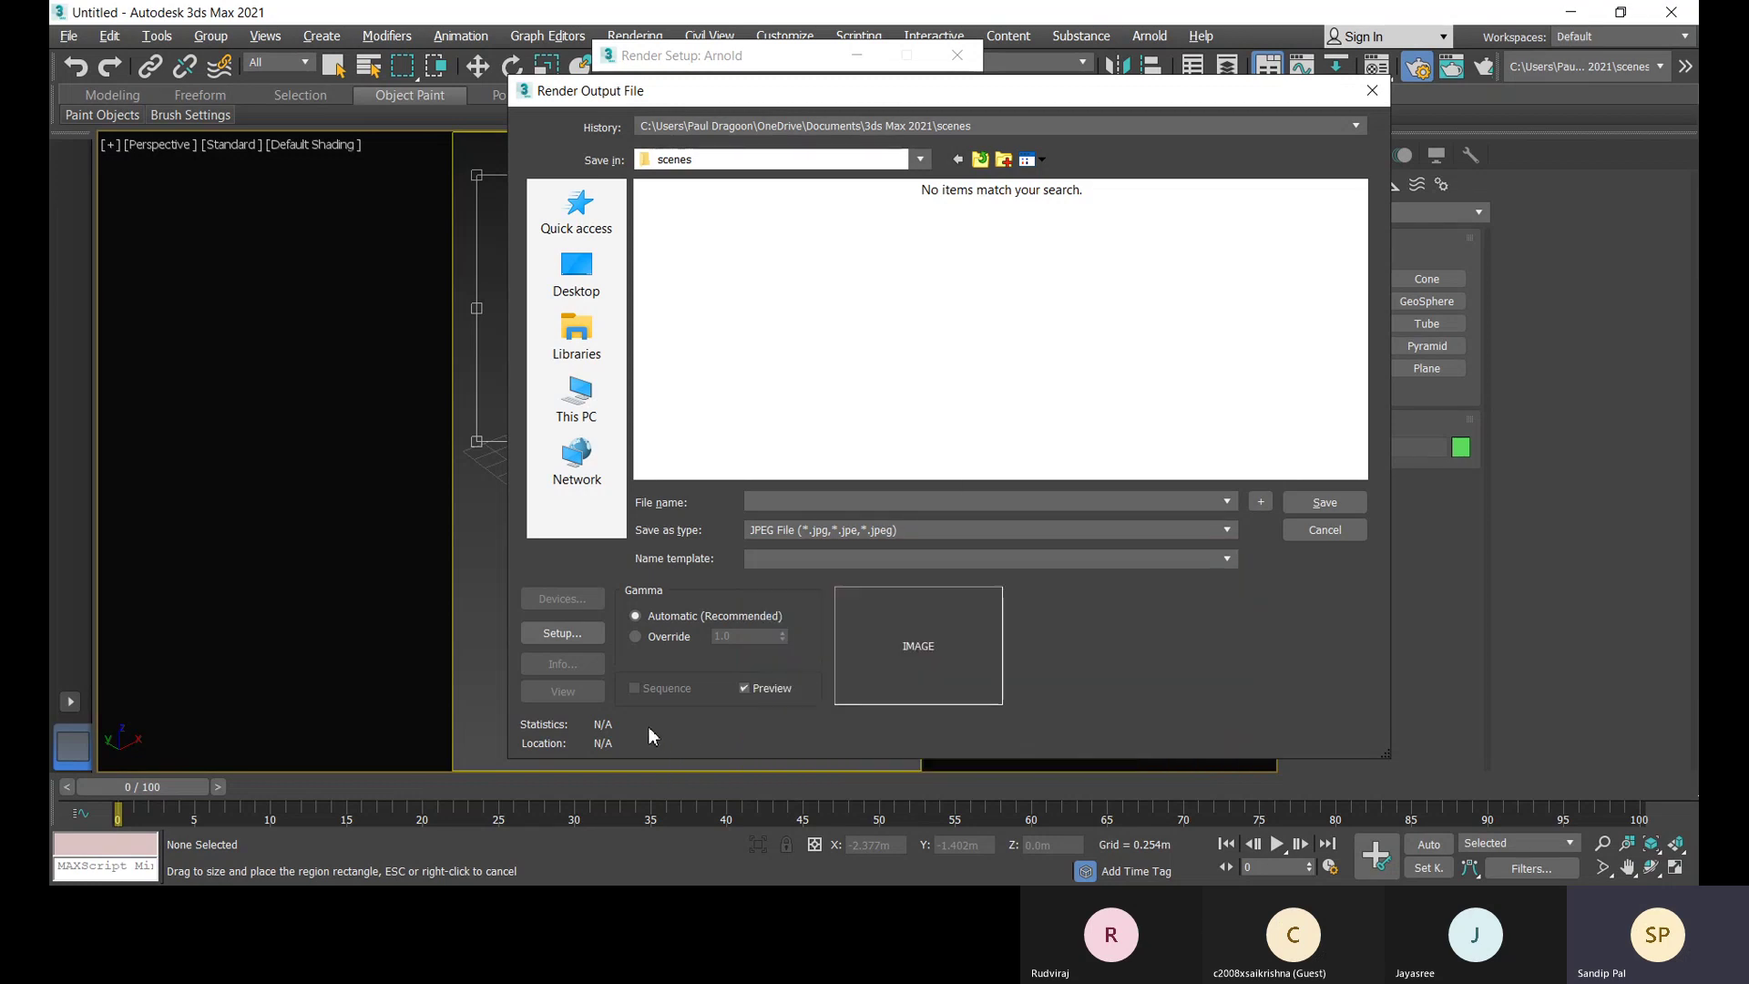
Step: Set the render output file type to AVI, name the file x and bring up its compression settings
click(920, 530)
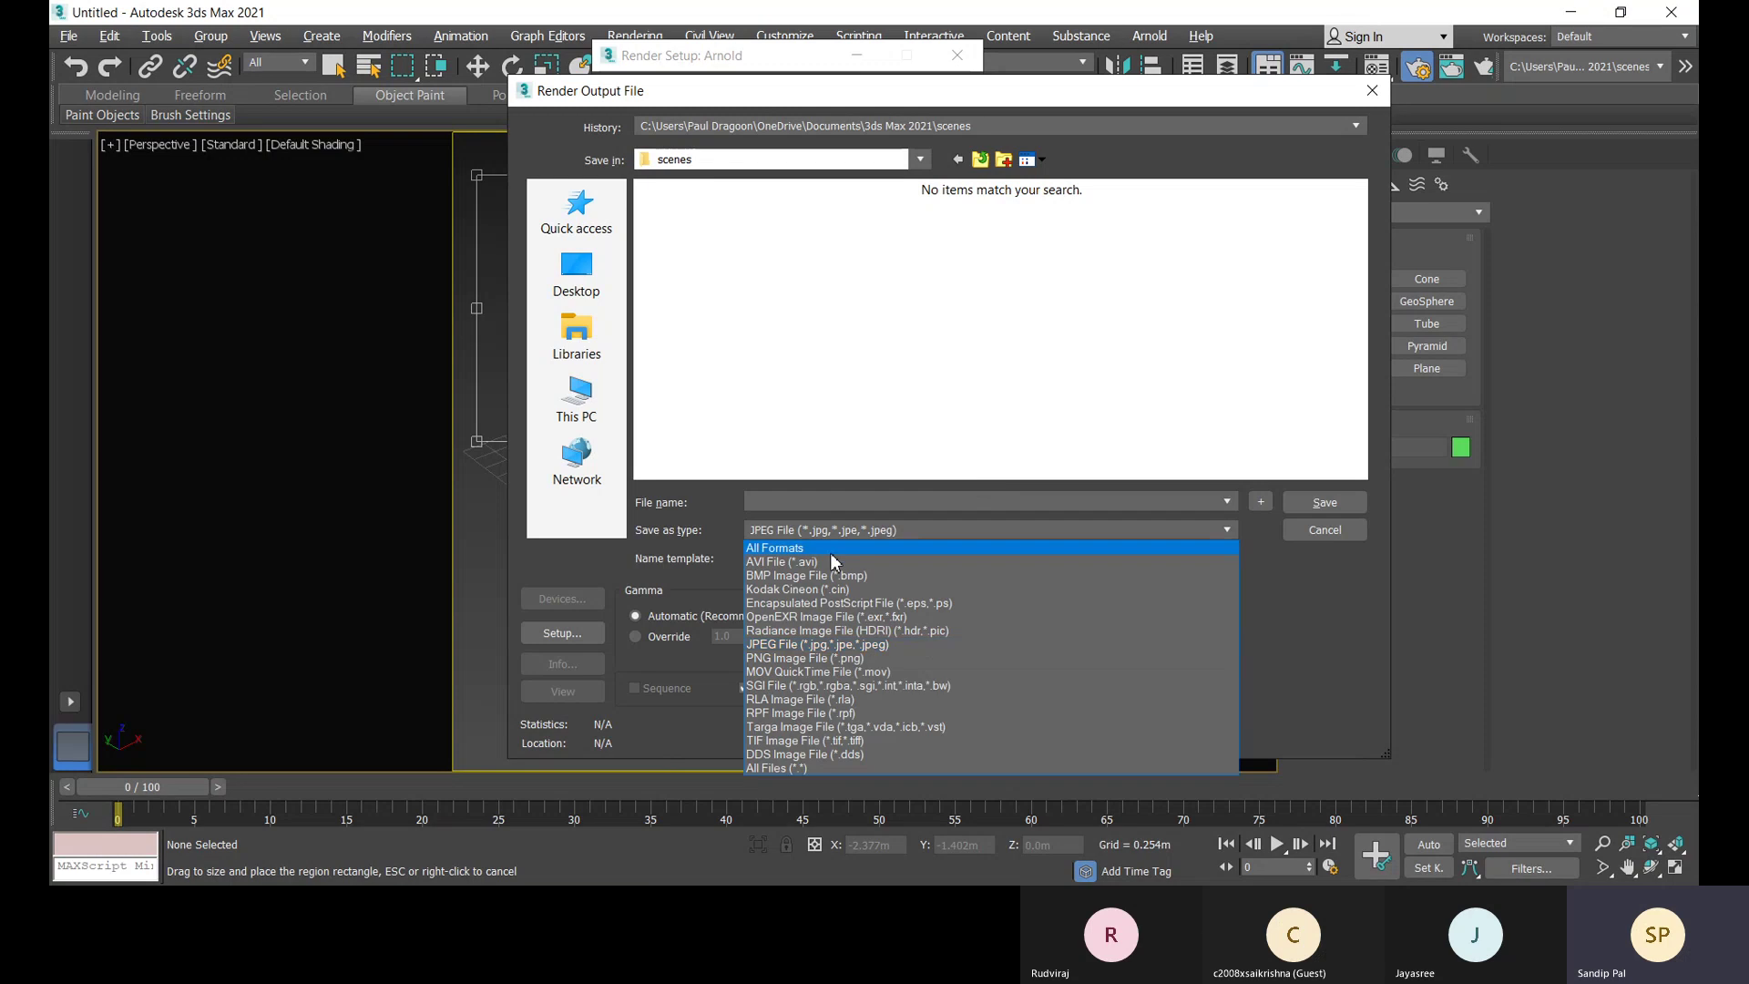
click(776, 561)
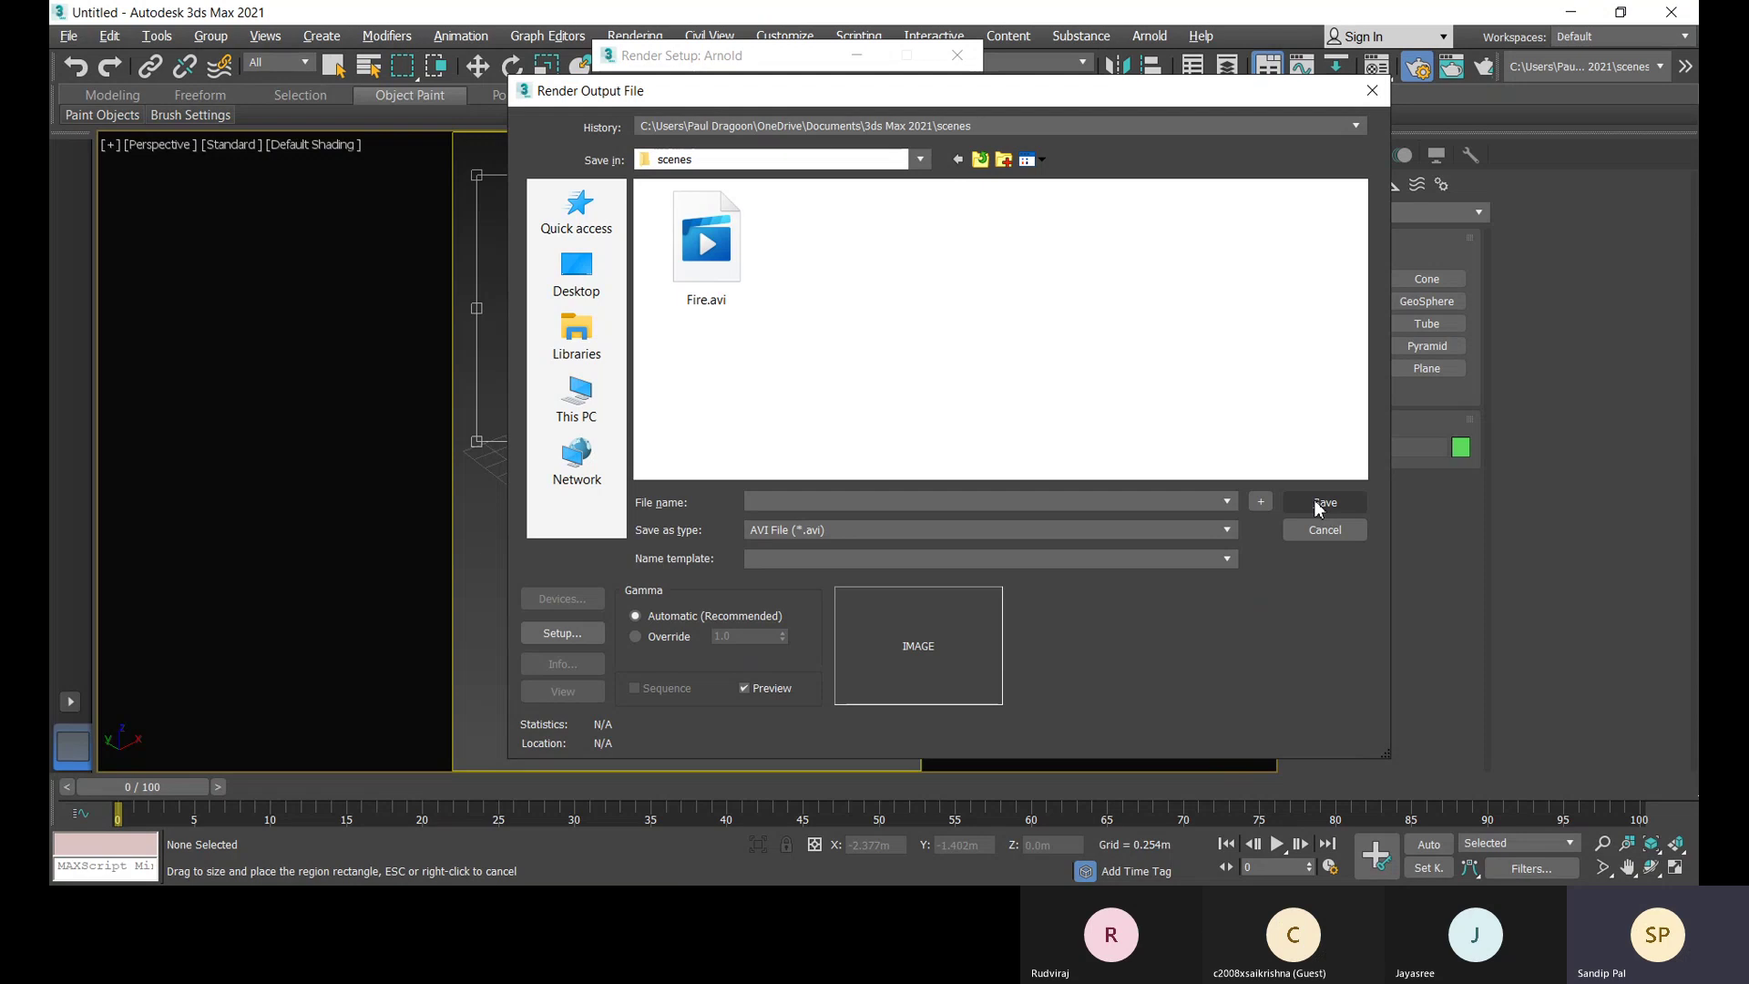
click(790, 506)
text(x)
click(1325, 503)
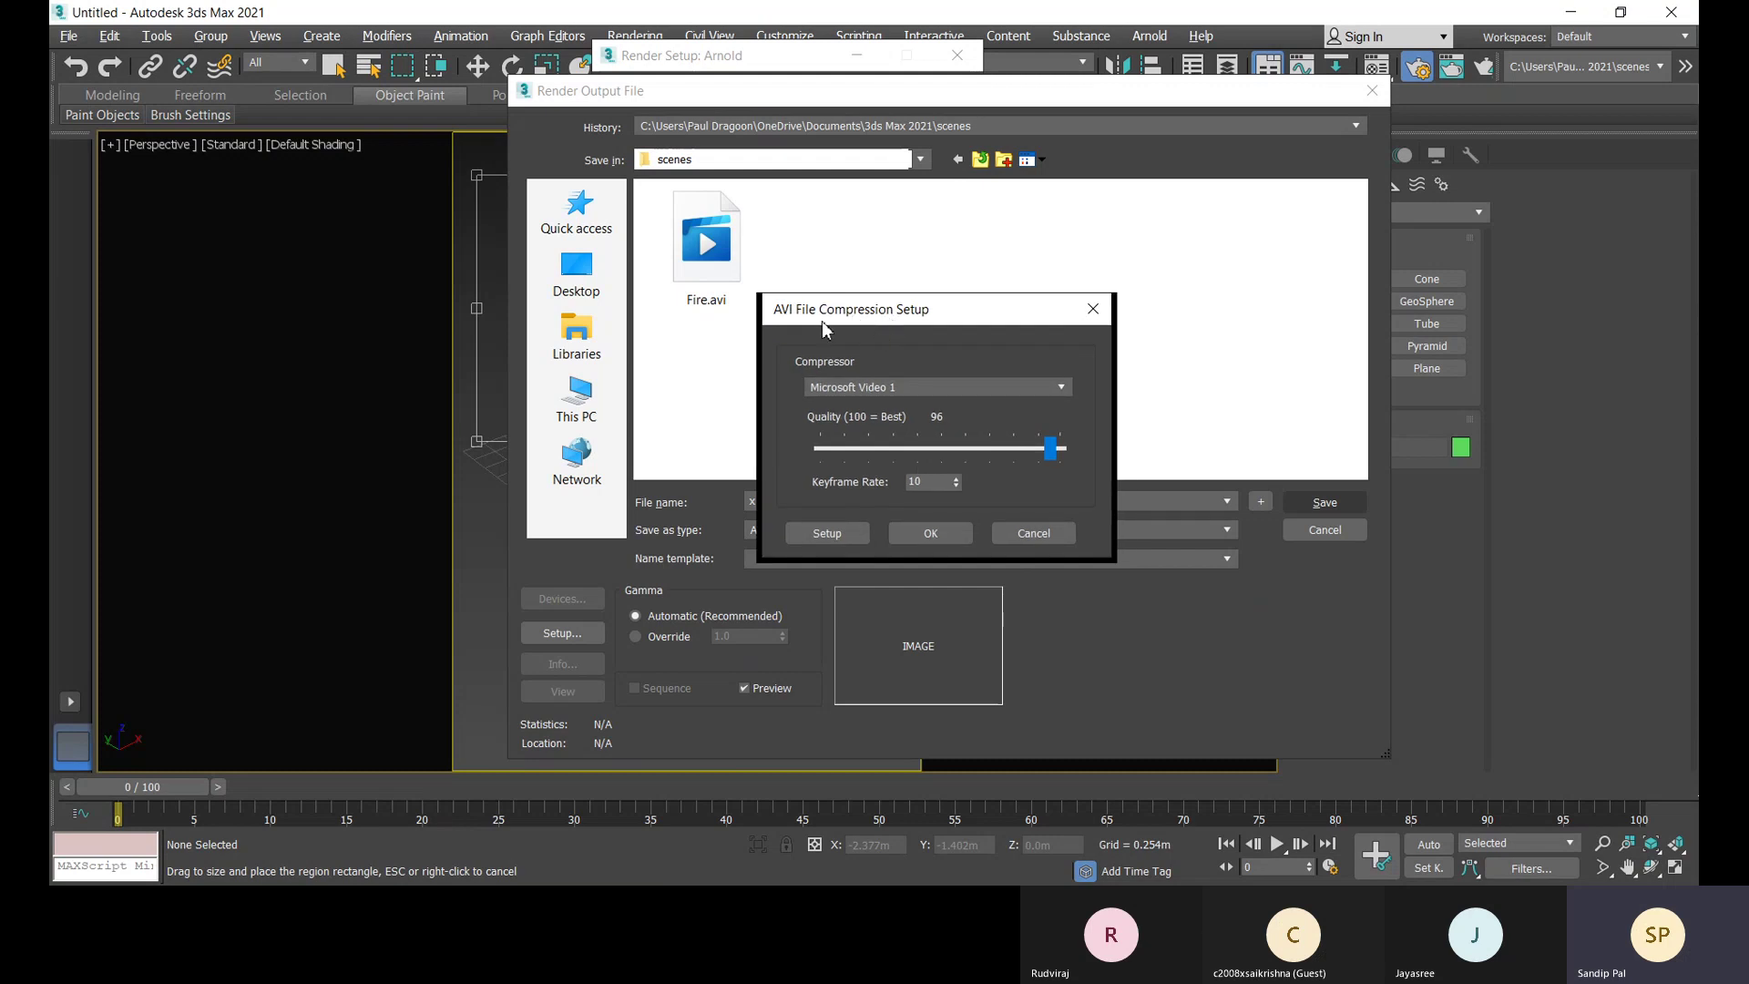
Step: Try adjusting the AVI compression quality, then cancel the compression and output file settings and close the render setup
drag(908, 316, 953, 324)
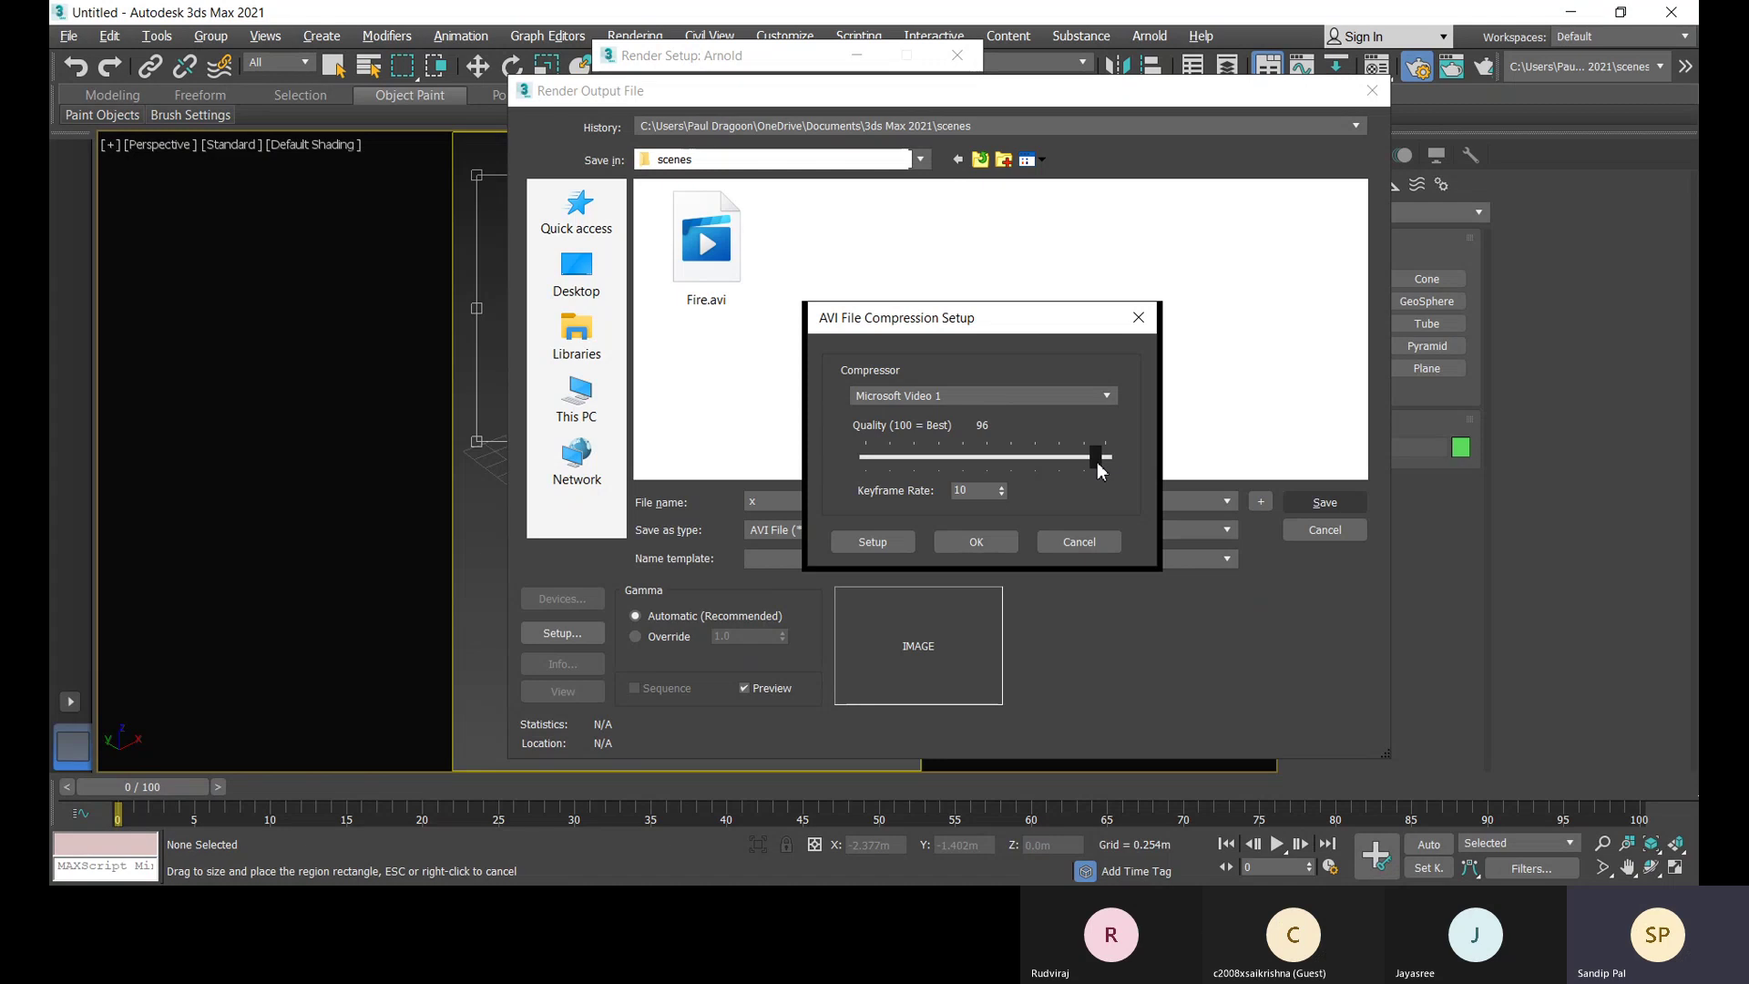
mouse_move(1096, 462)
mouse_down()
mouse_move(906, 456)
mouse_move(1122, 472)
mouse_move(931, 481)
mouse_move(1083, 493)
mouse_up()
click(1105, 458)
click(1079, 543)
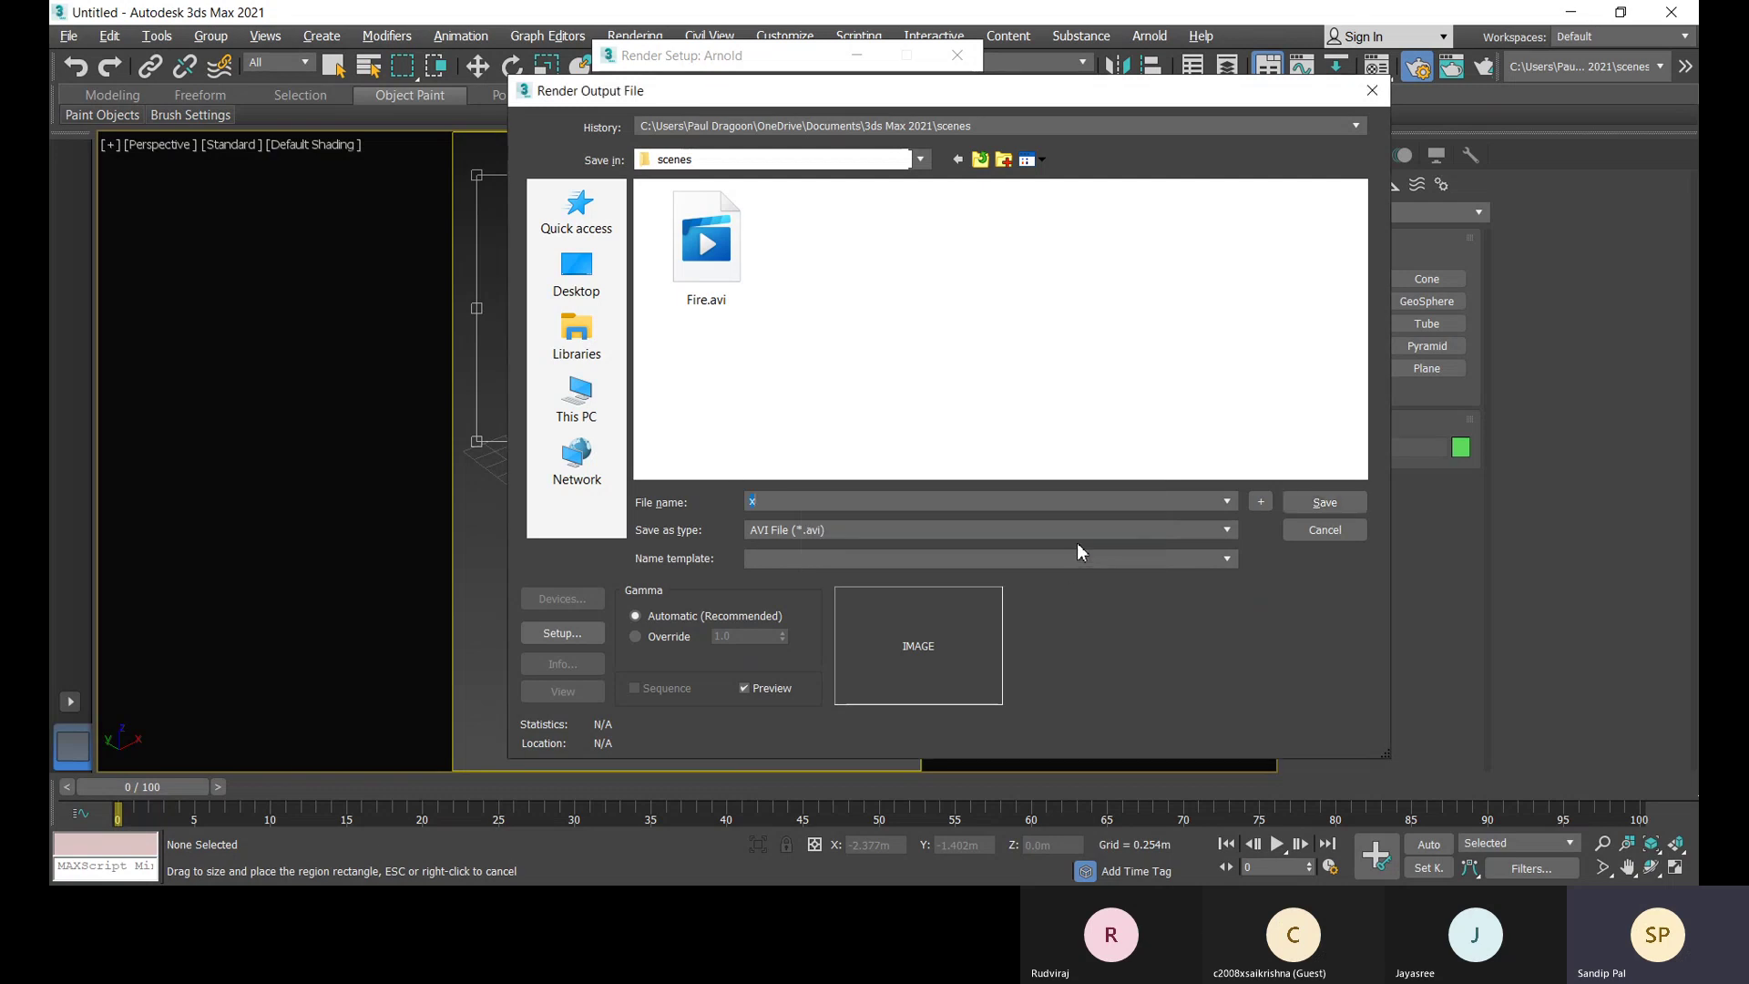
click(1322, 535)
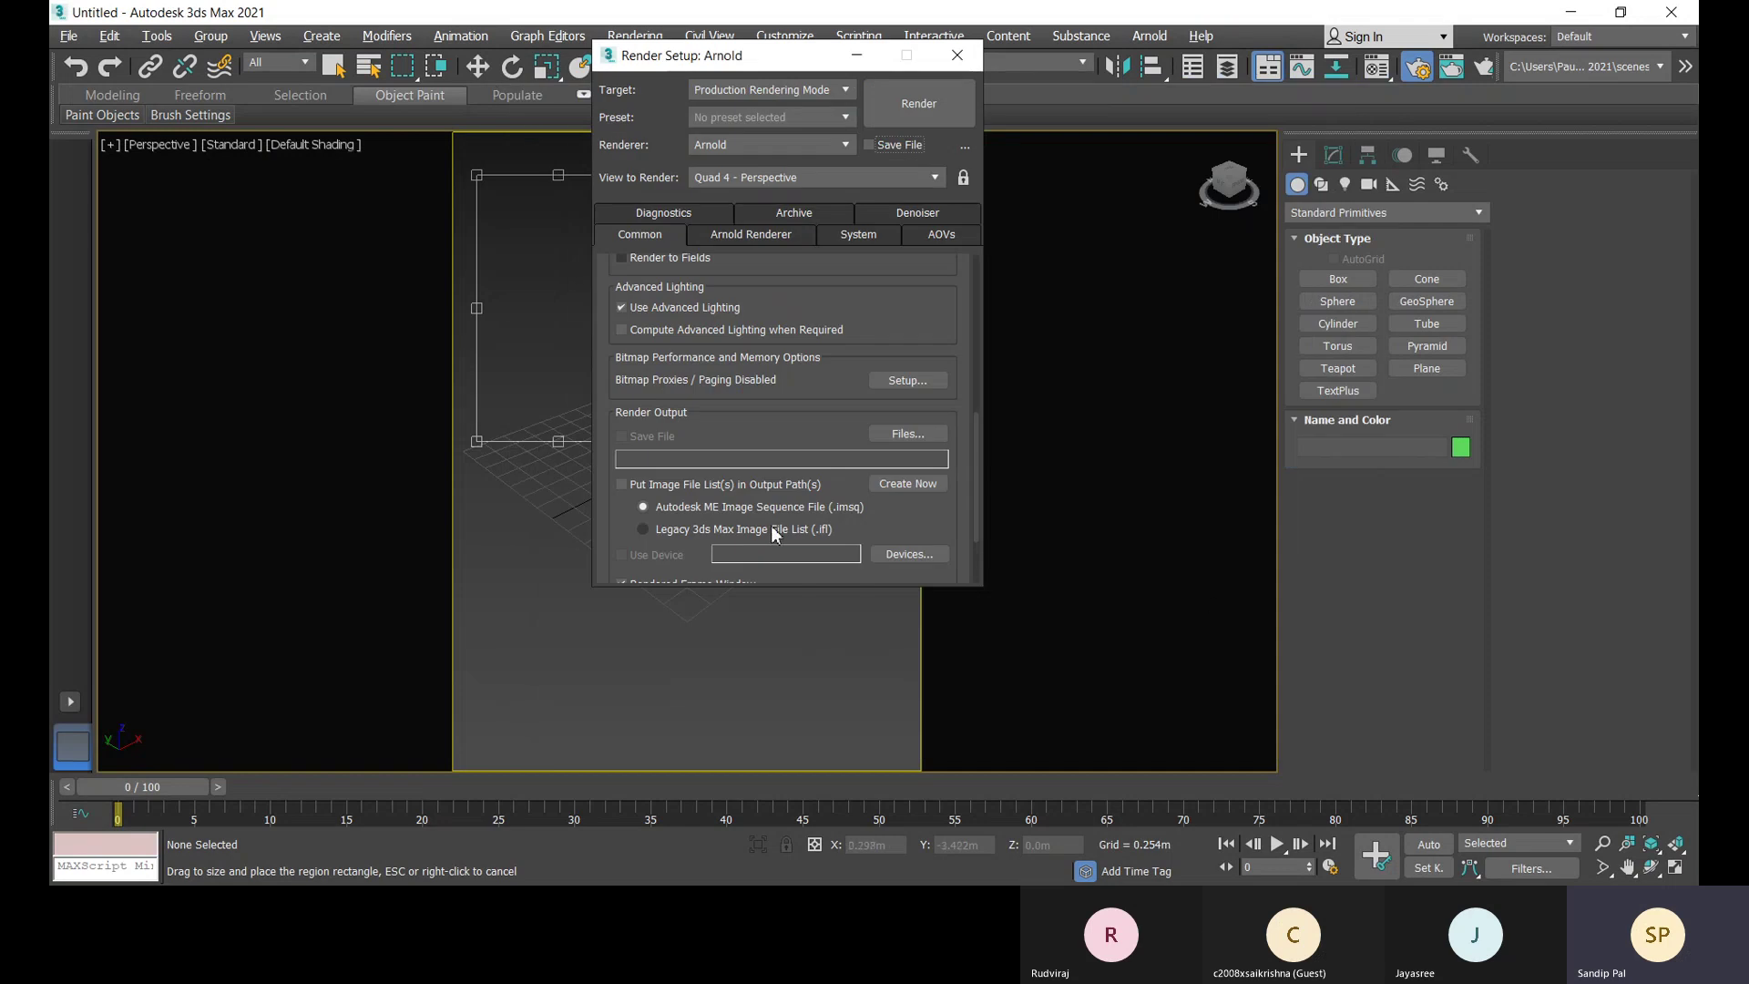
click(957, 56)
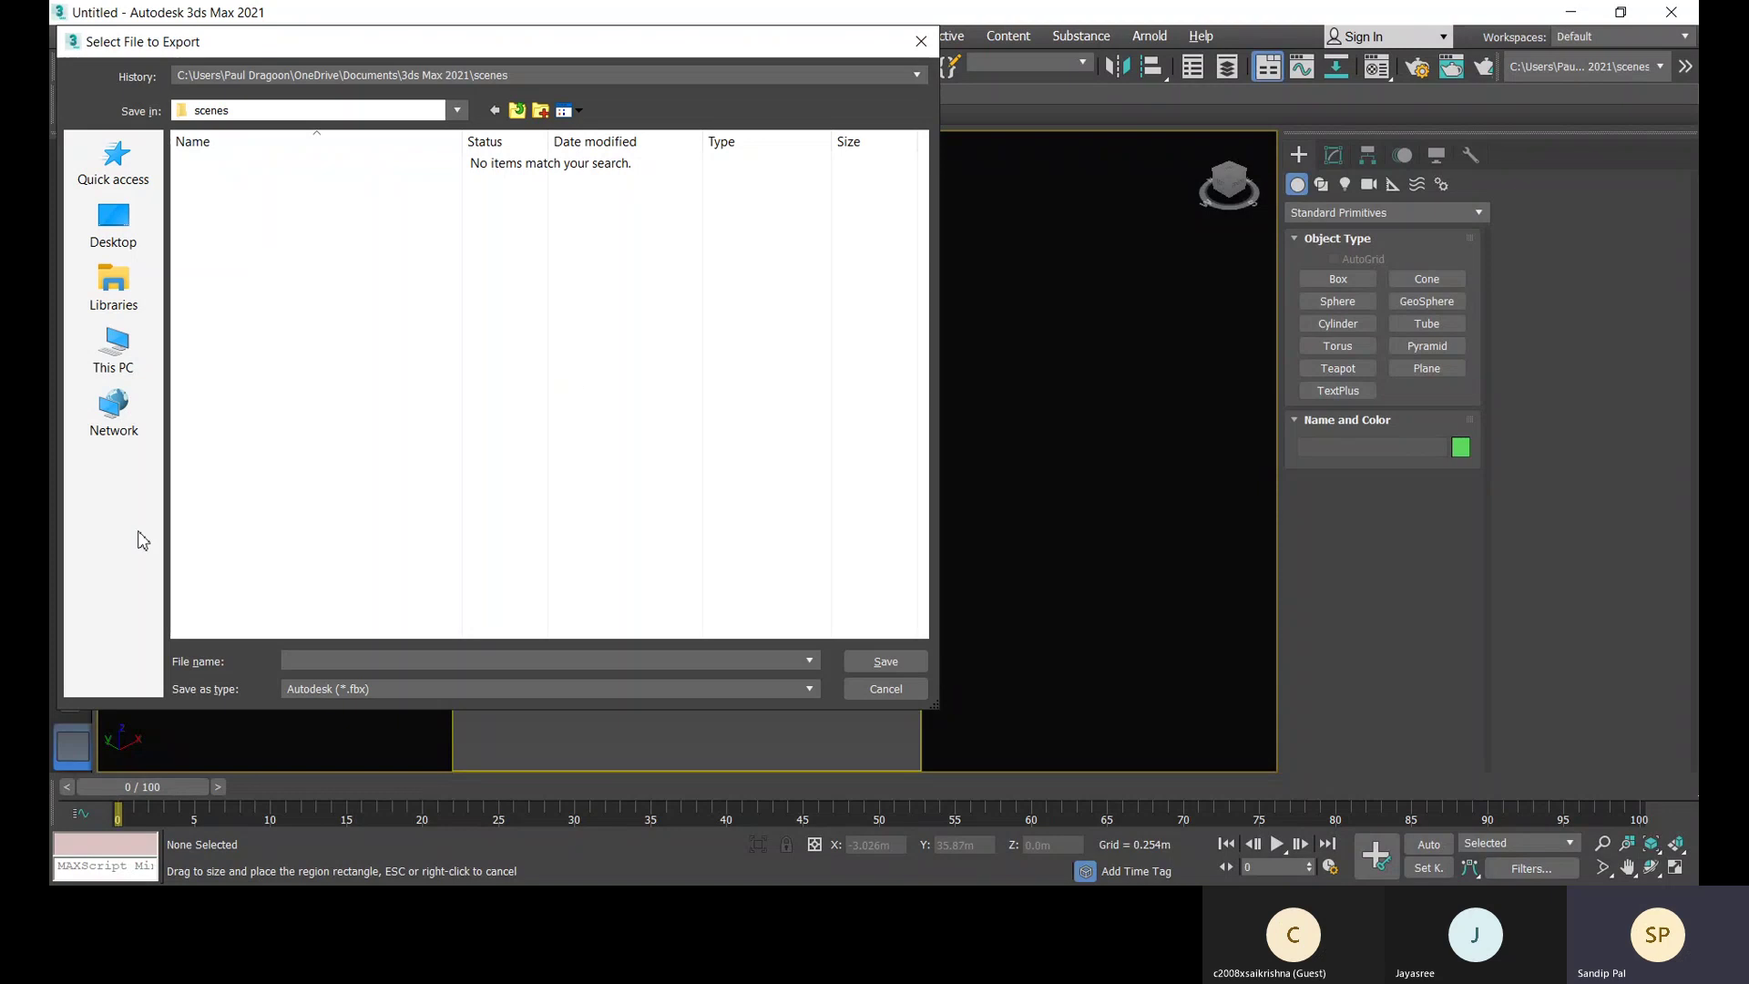
Step: Examine the file formats available for exporting the scene, then cancel the export
click(370, 690)
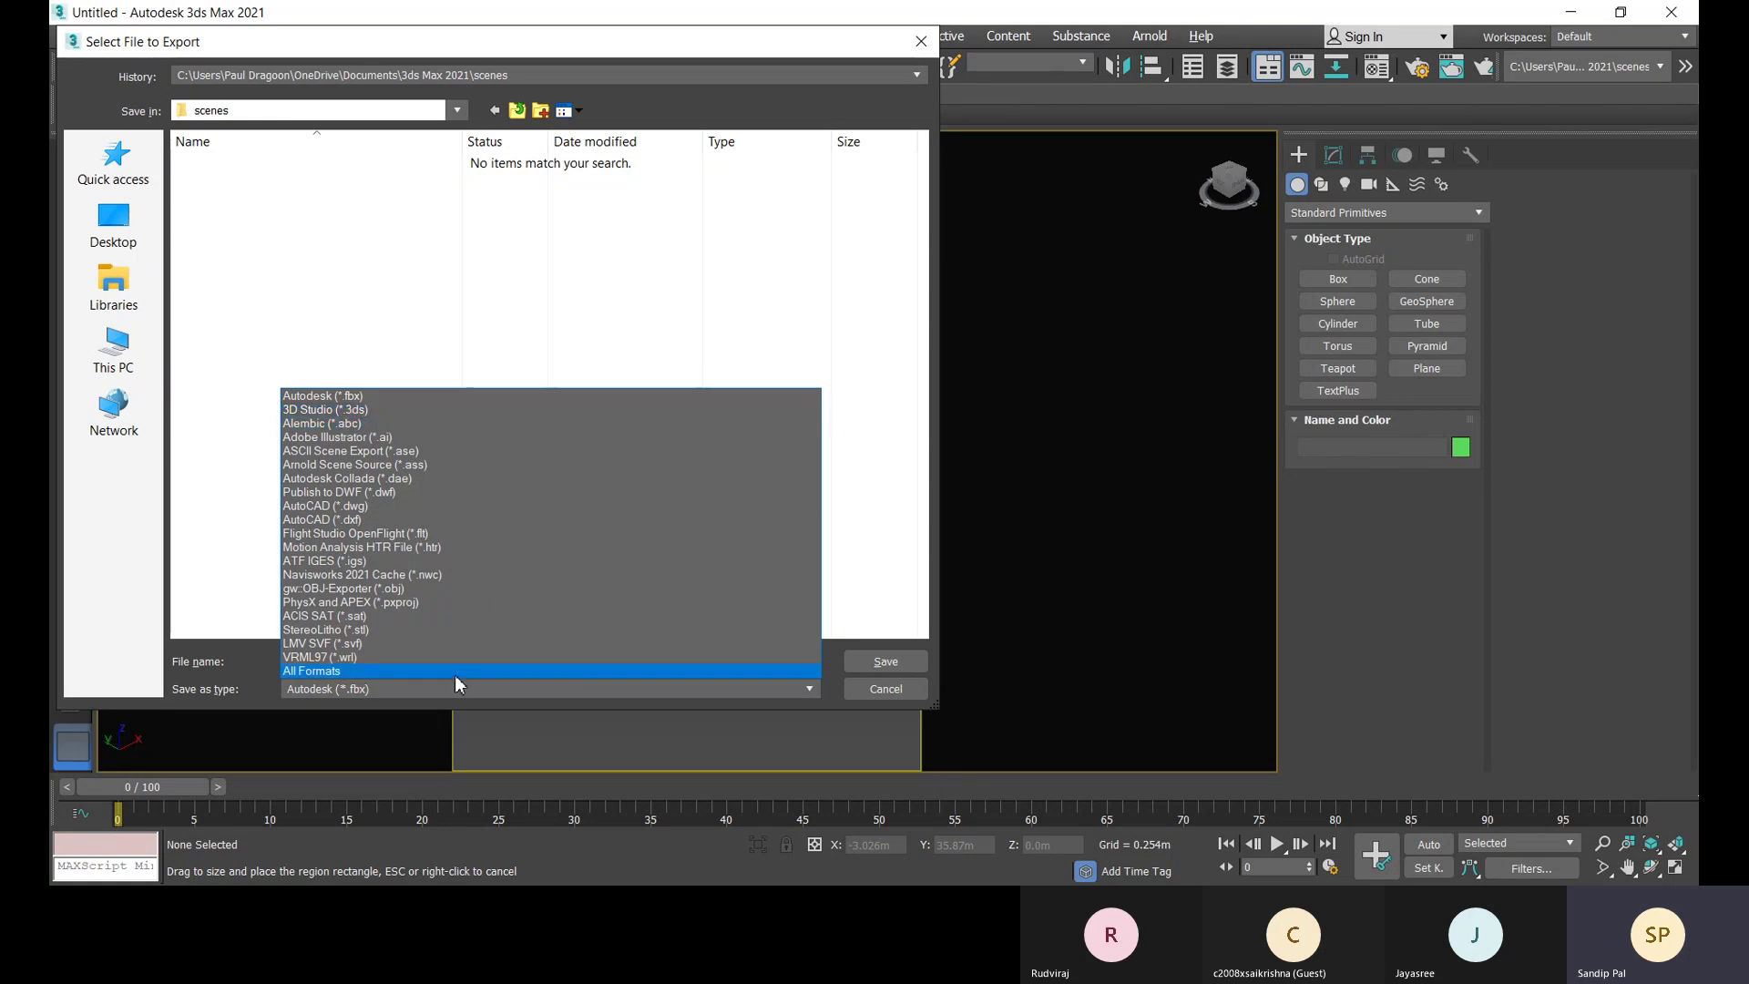
click(209, 499)
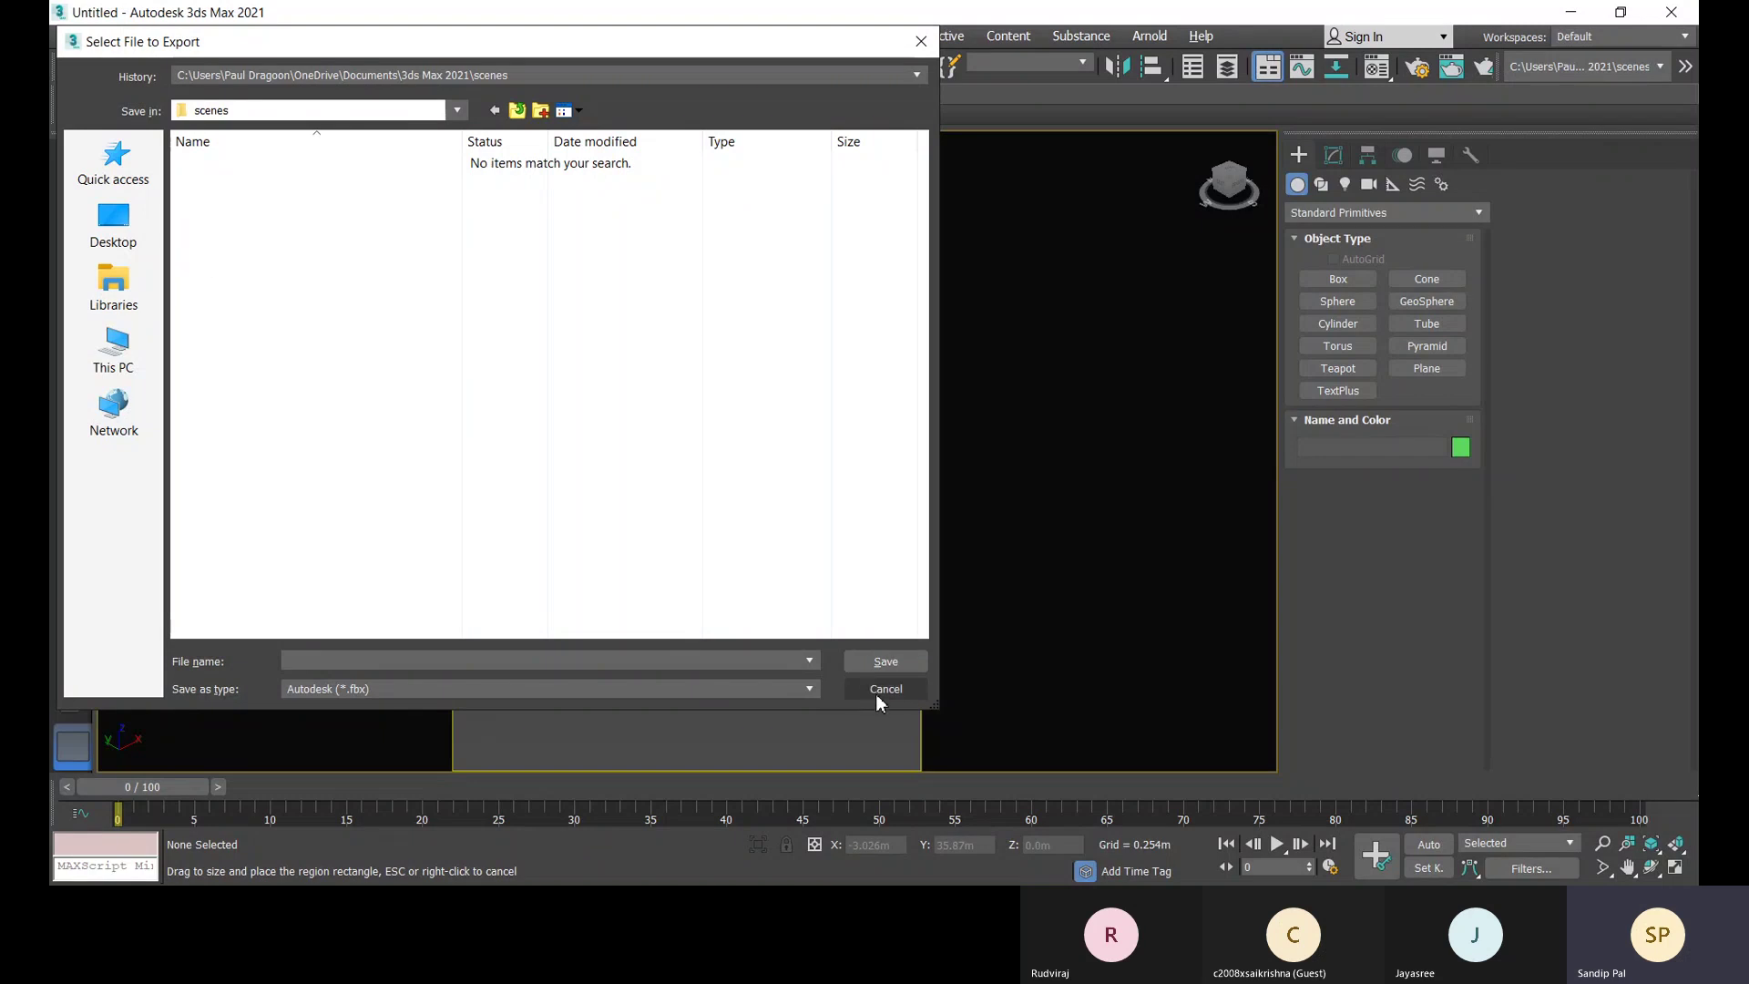
click(453, 690)
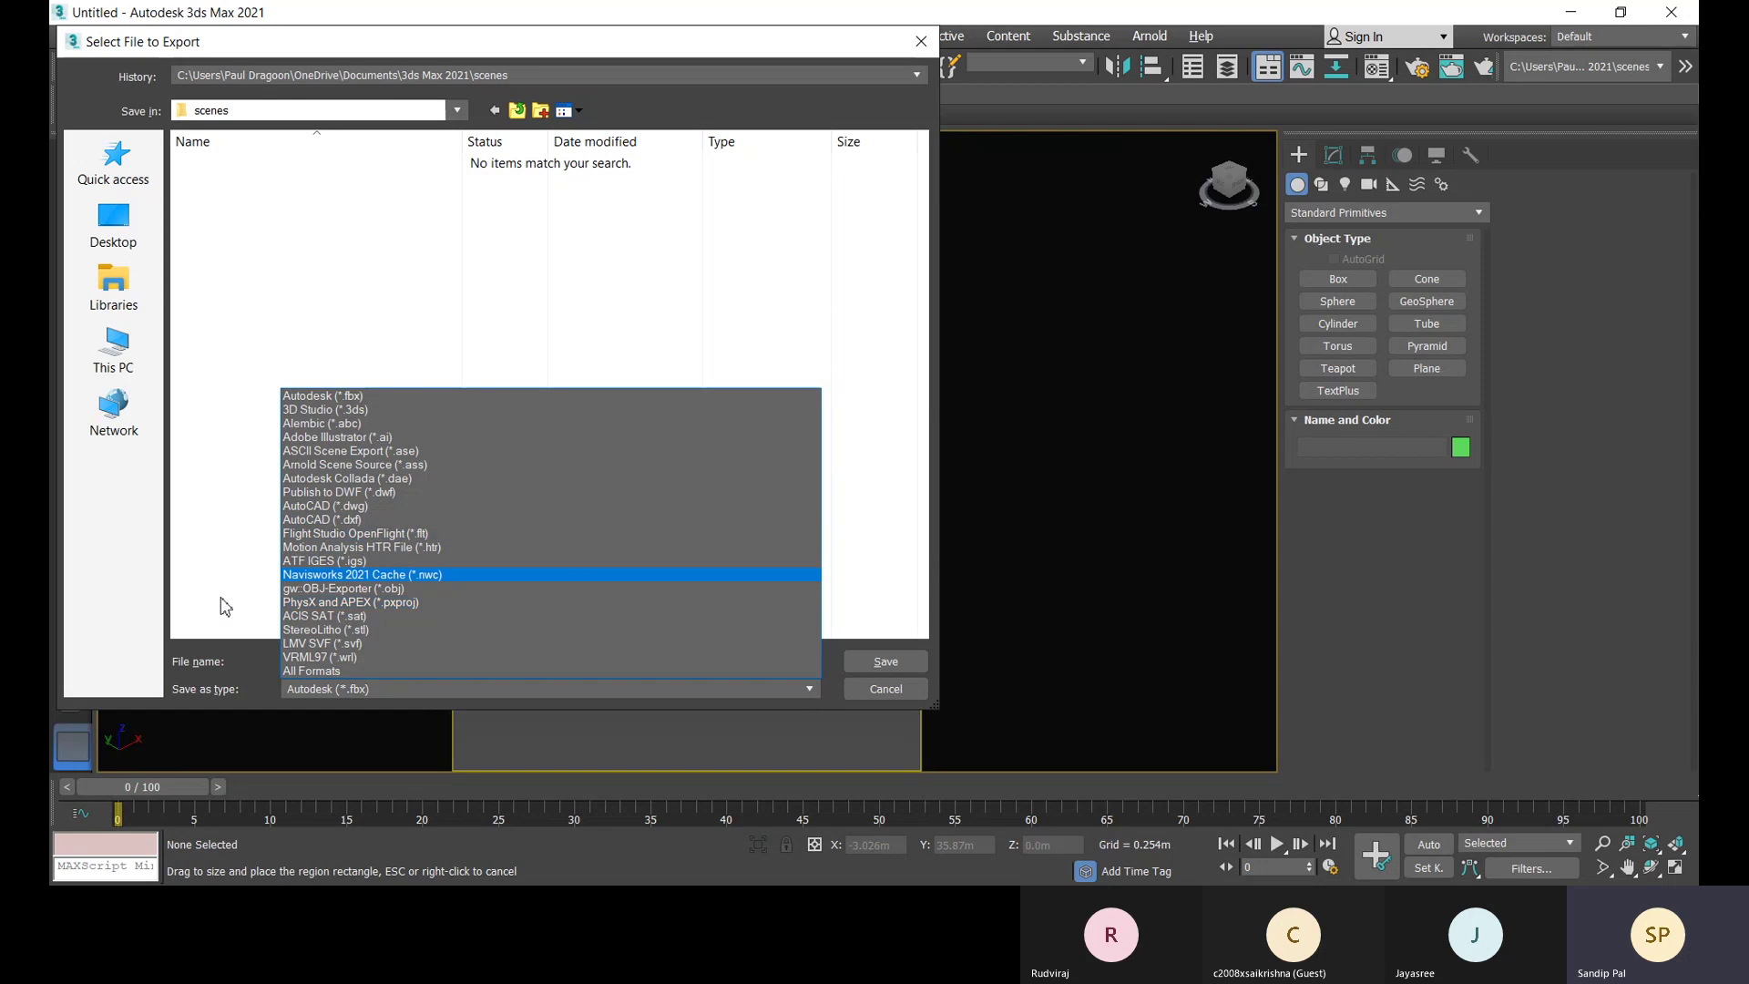
click(224, 512)
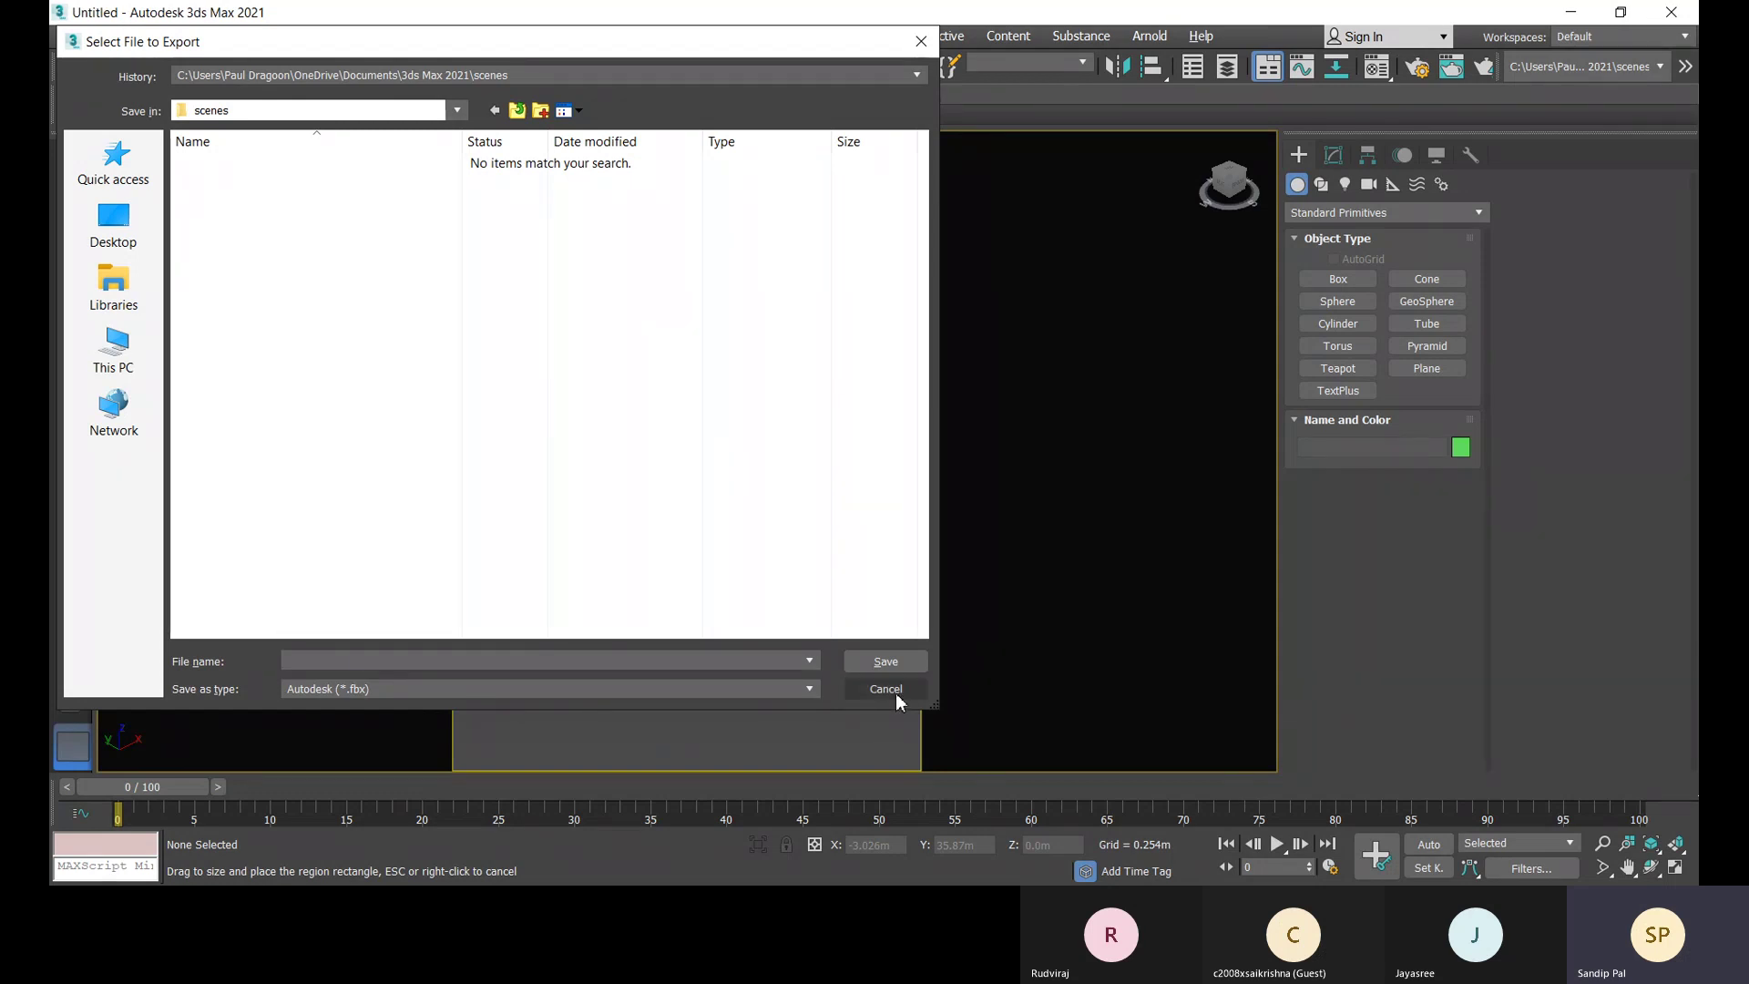
click(886, 689)
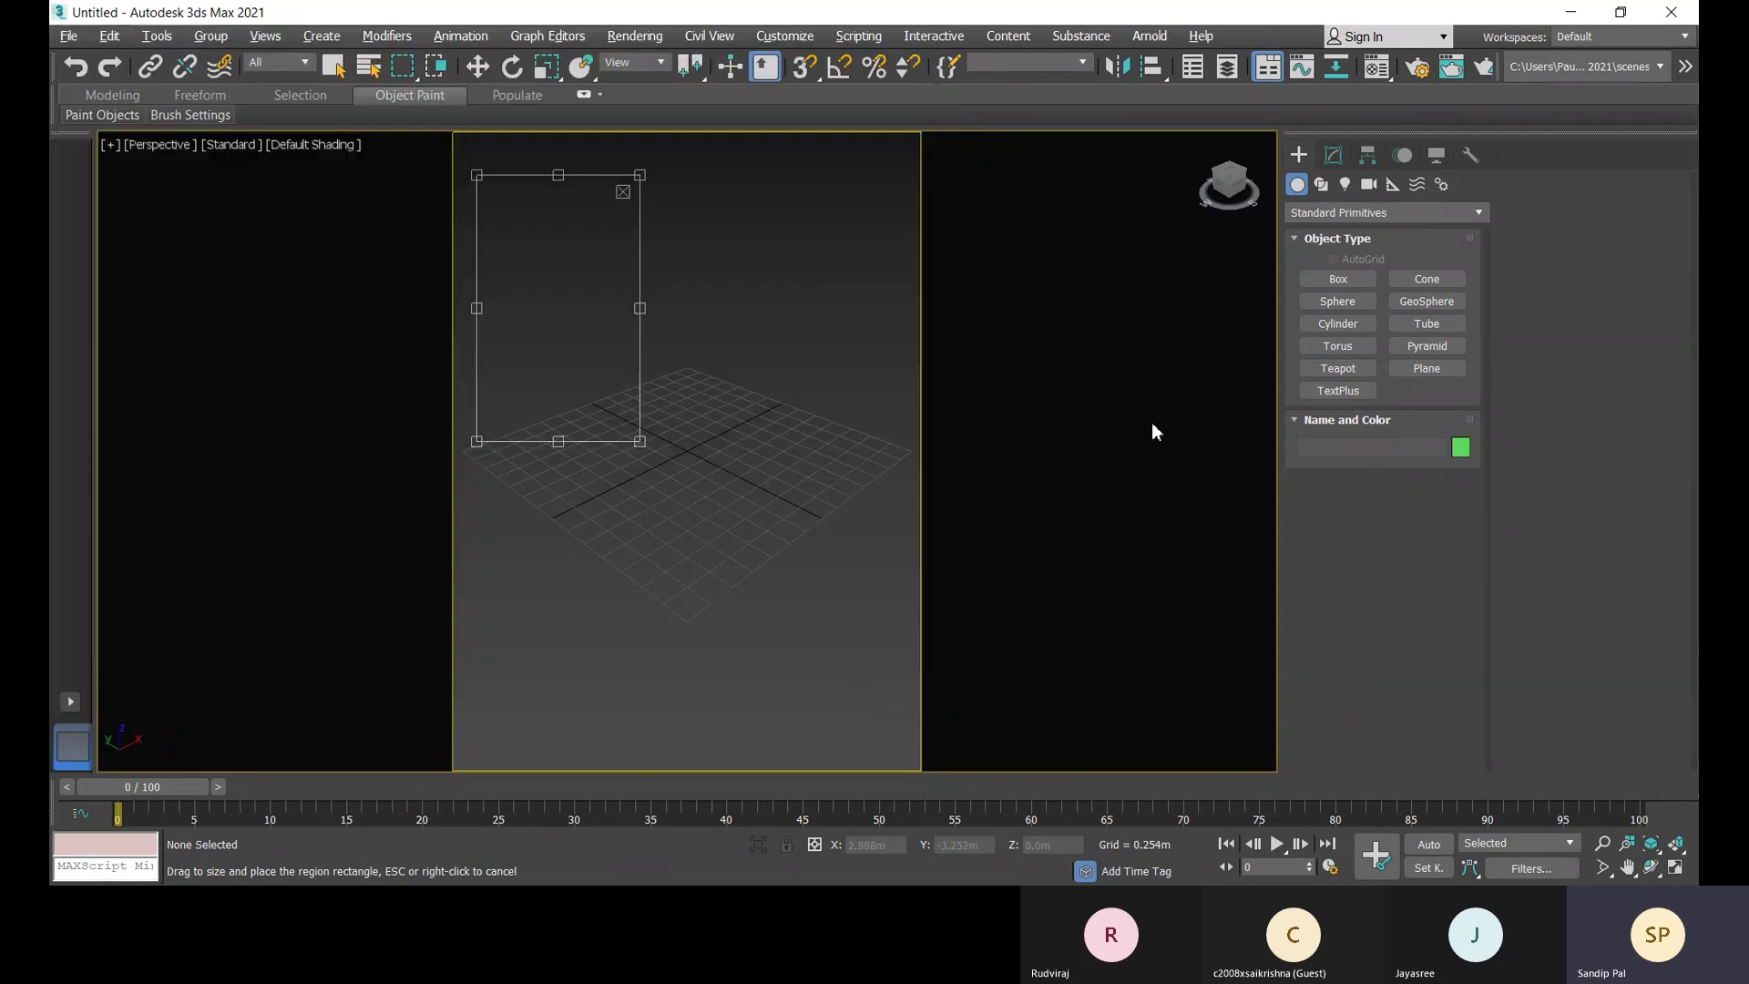
Step: Set the render time output to Single and the area to render to View, then close the render setup
click(1416, 68)
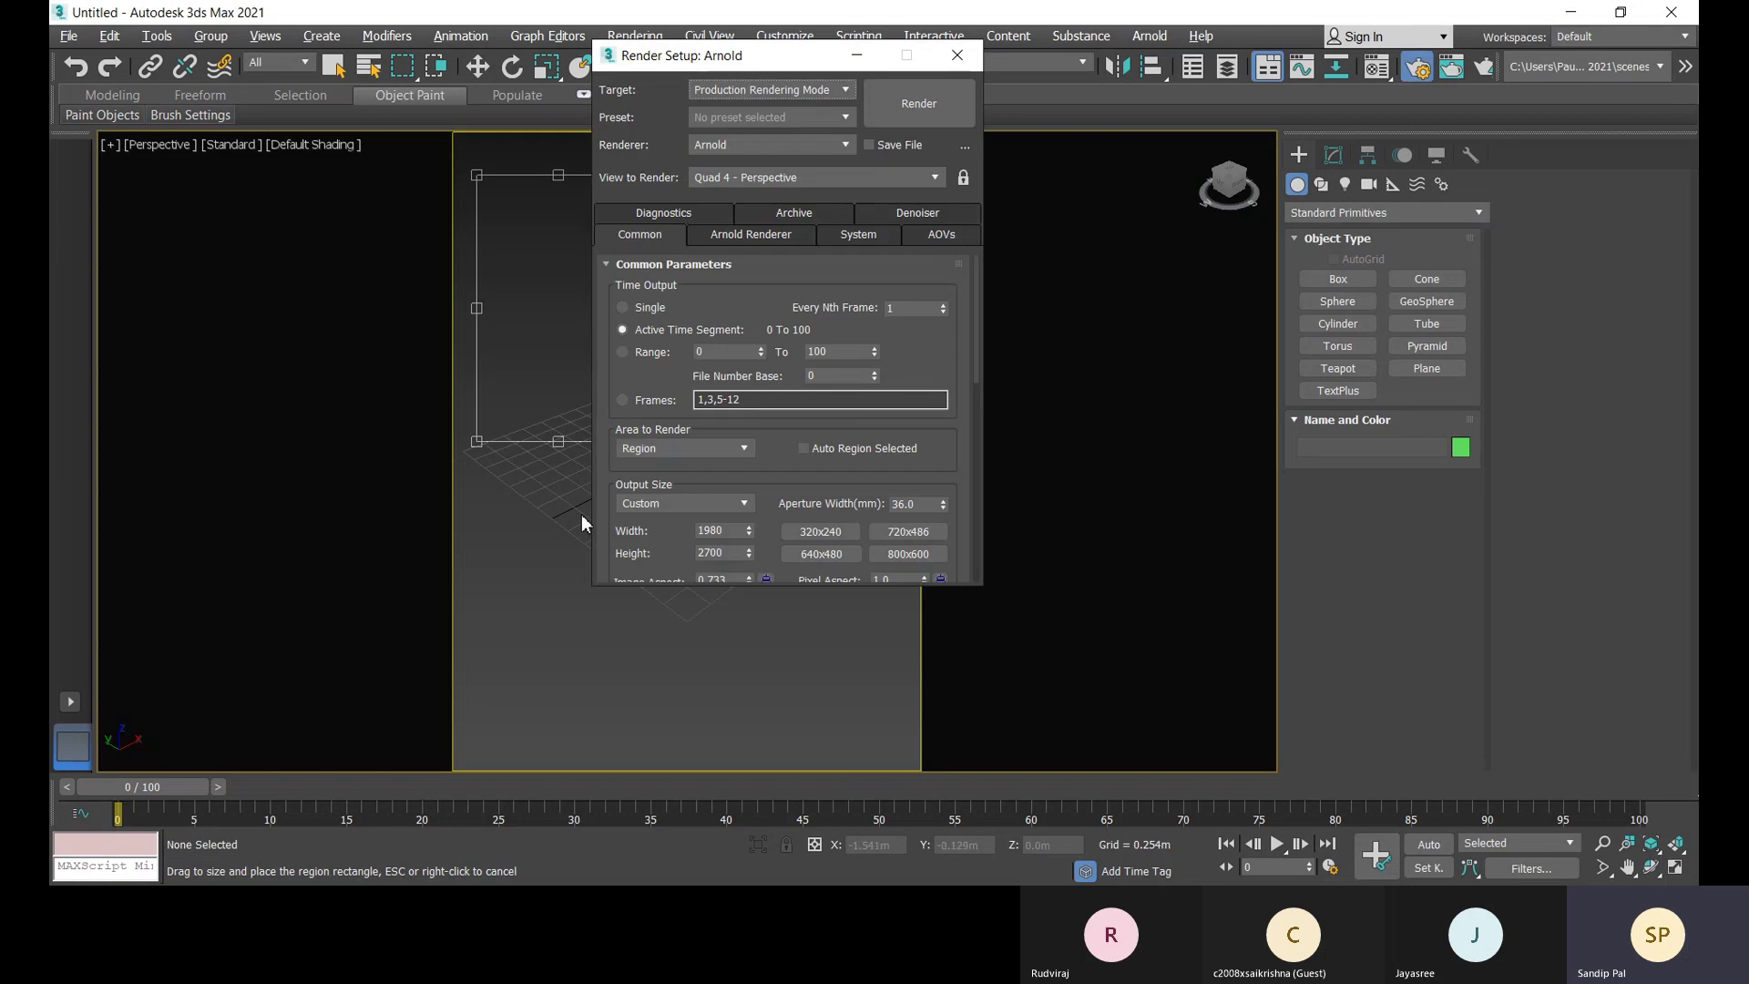
click(623, 308)
click(692, 446)
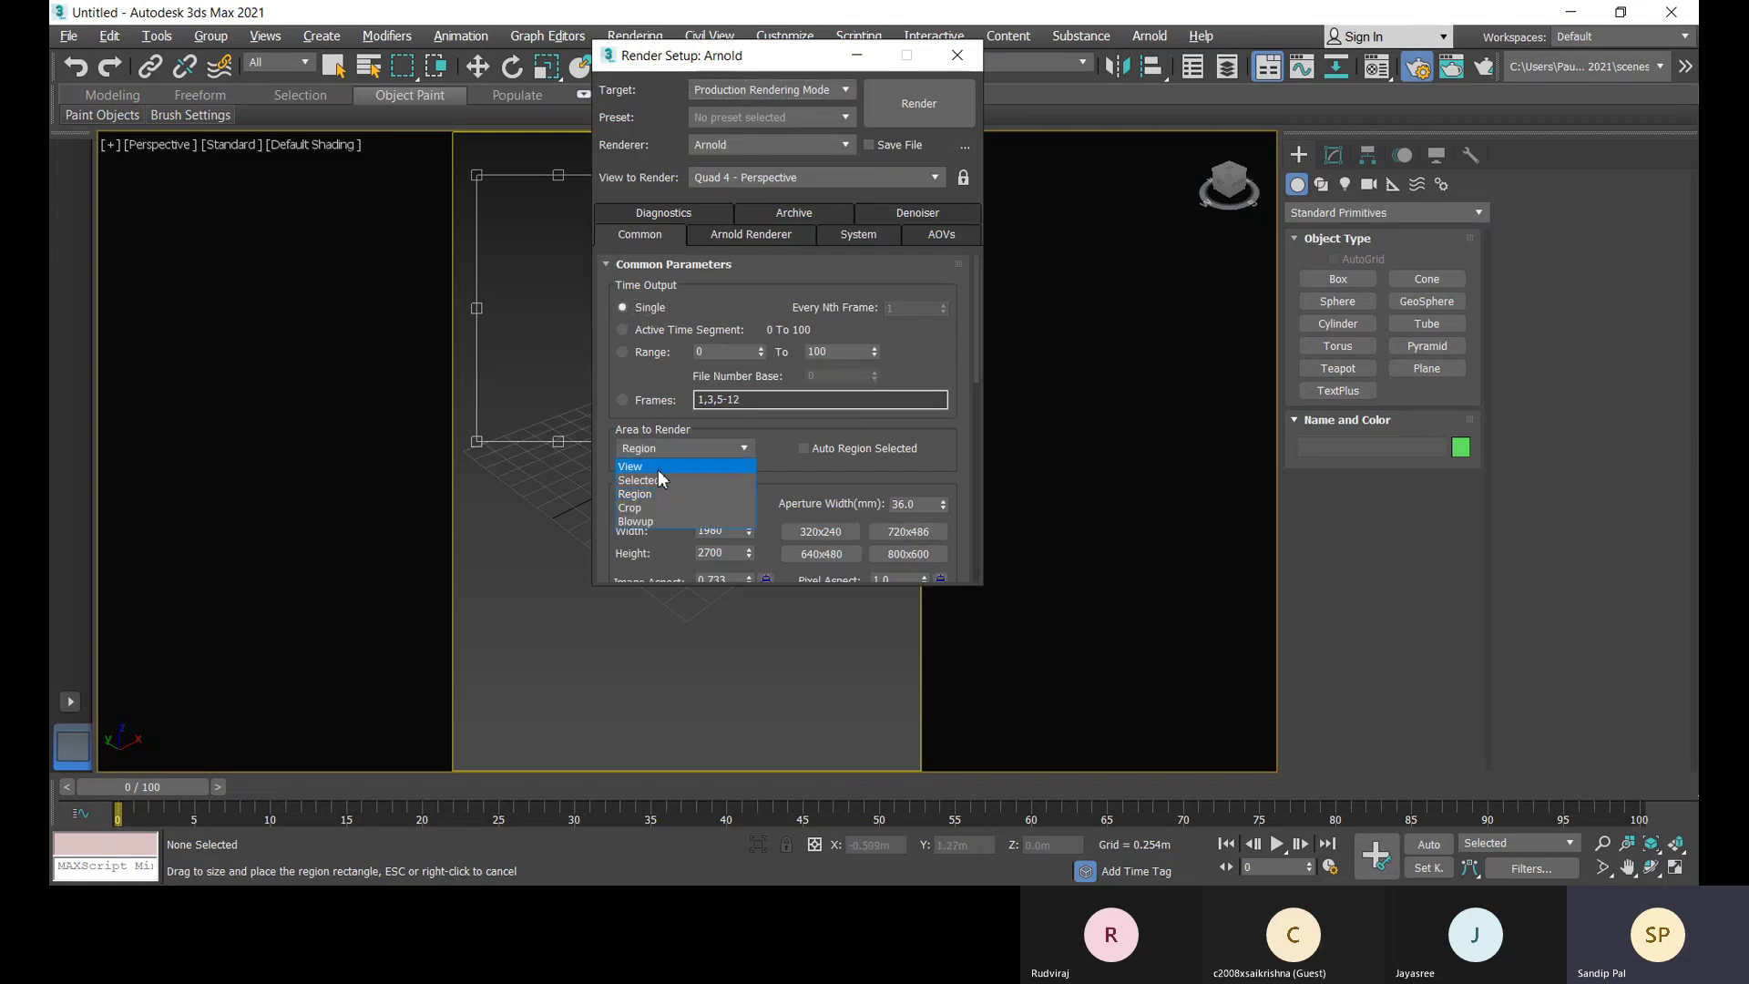
click(658, 464)
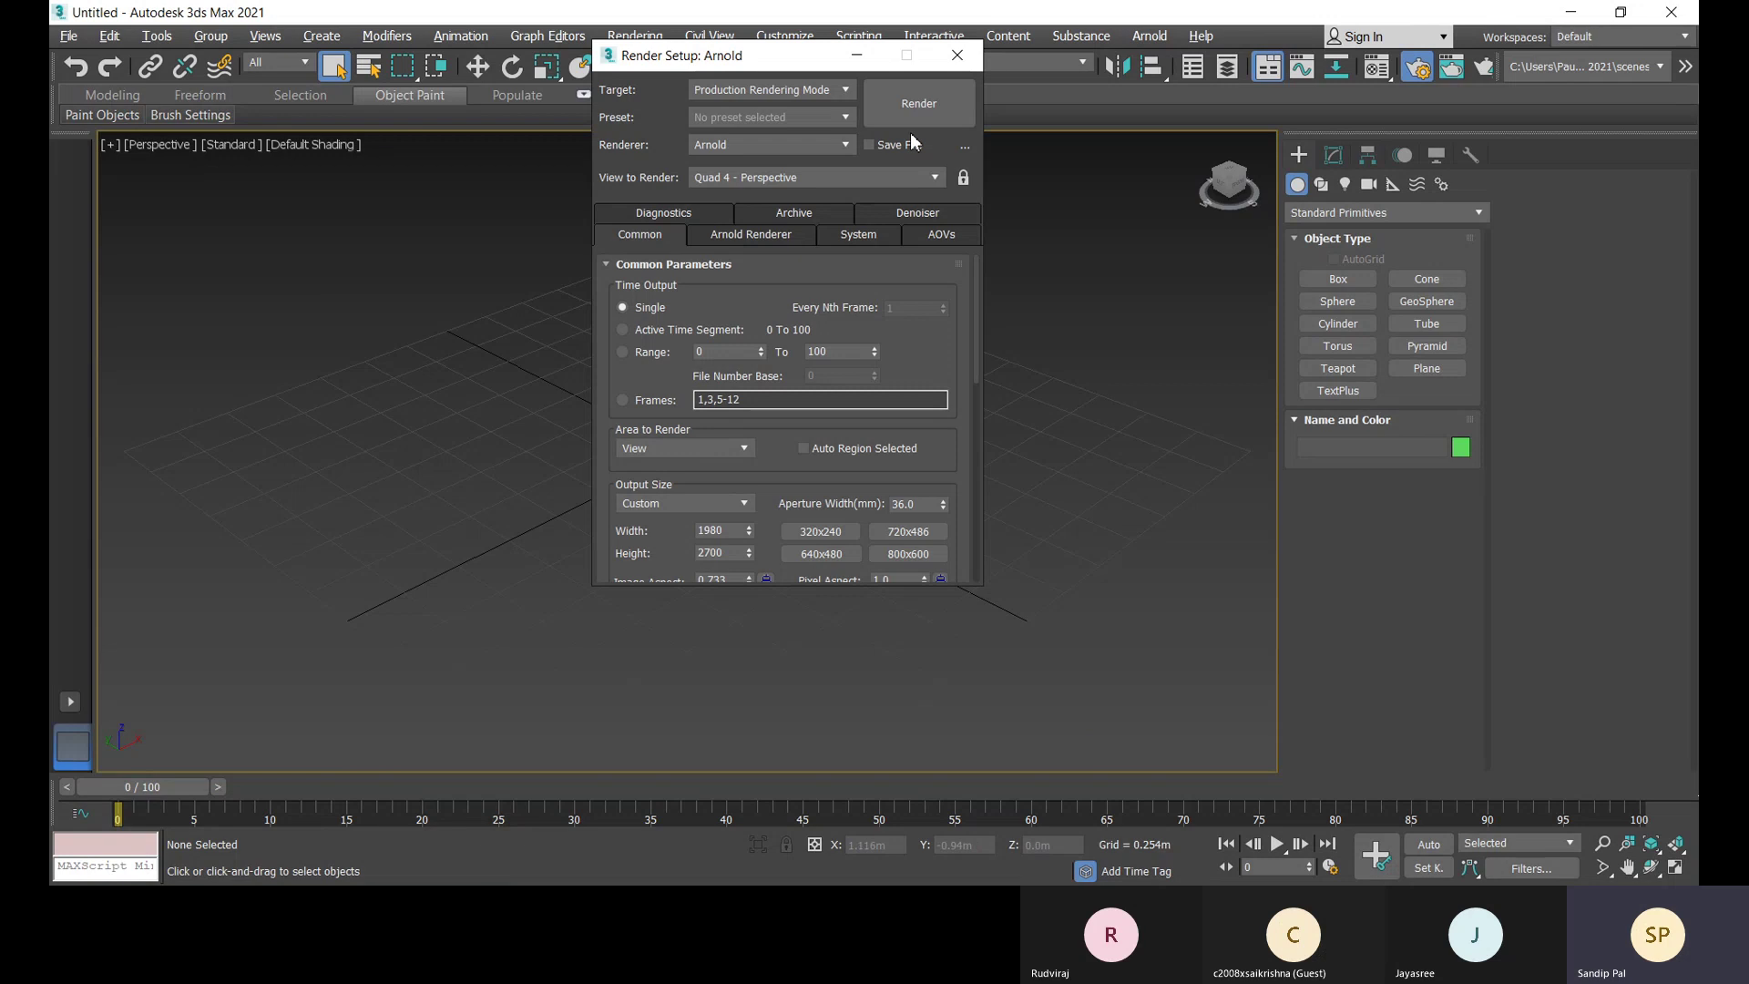
click(952, 59)
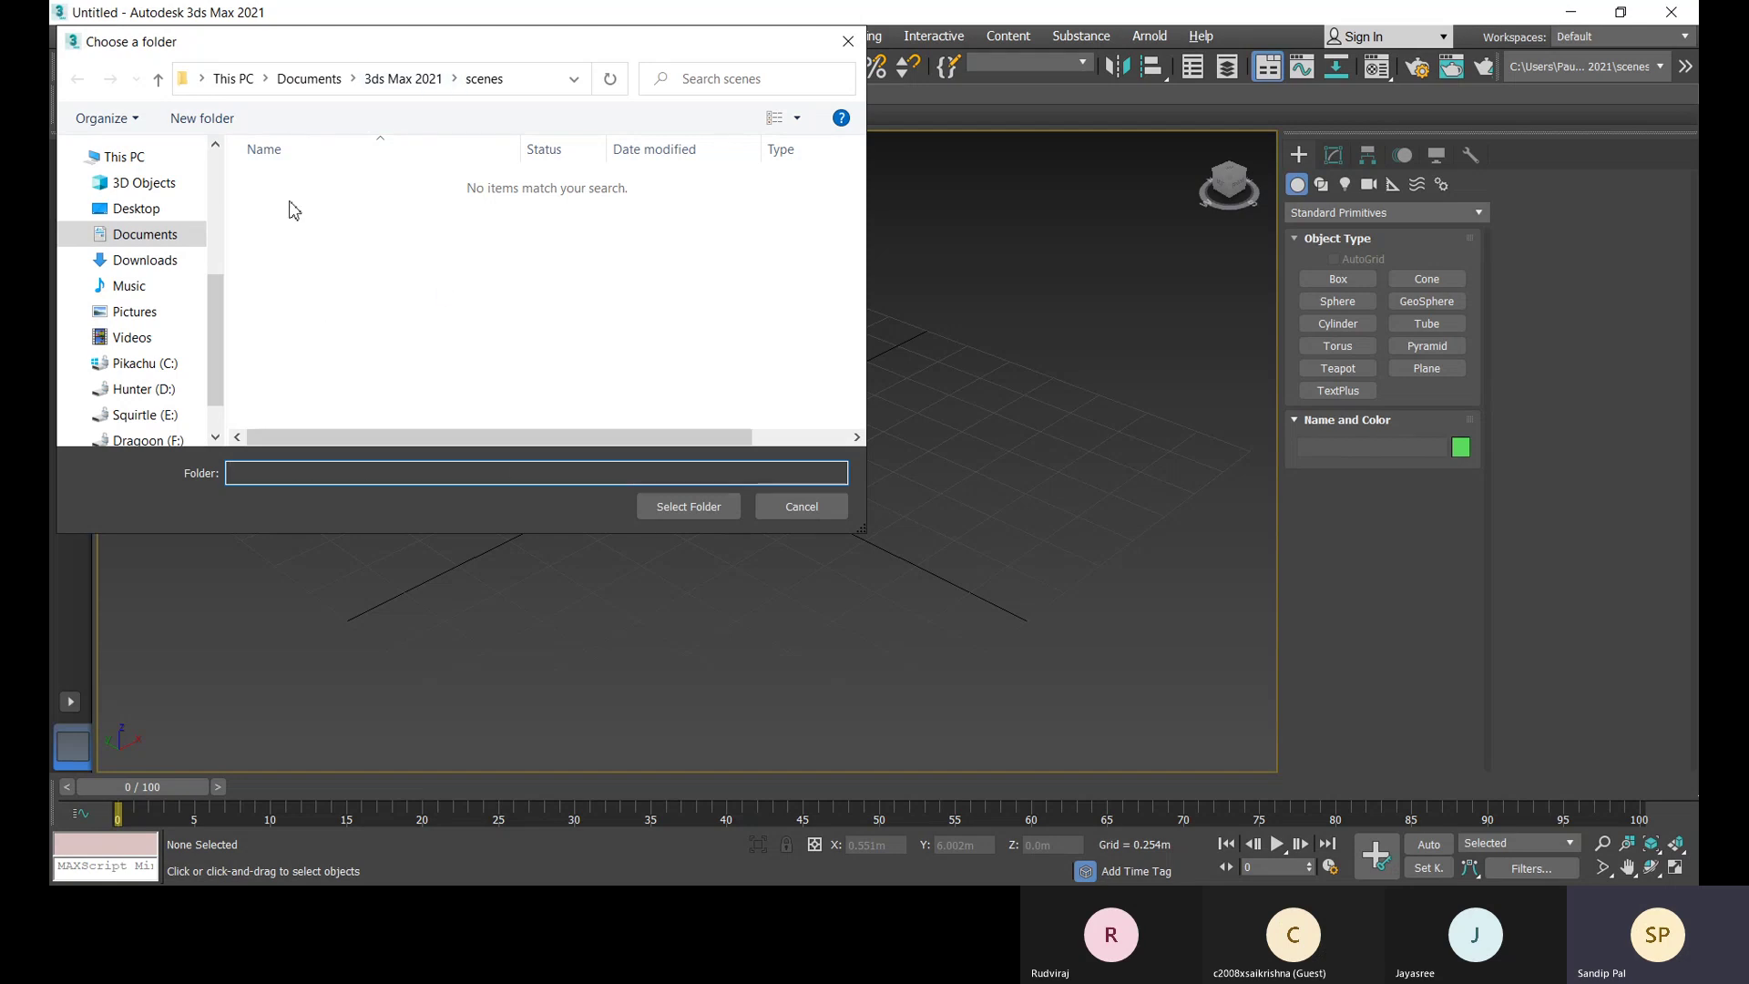
Step: Choose the existing folder on the Desktop as the project folder
click(801, 507)
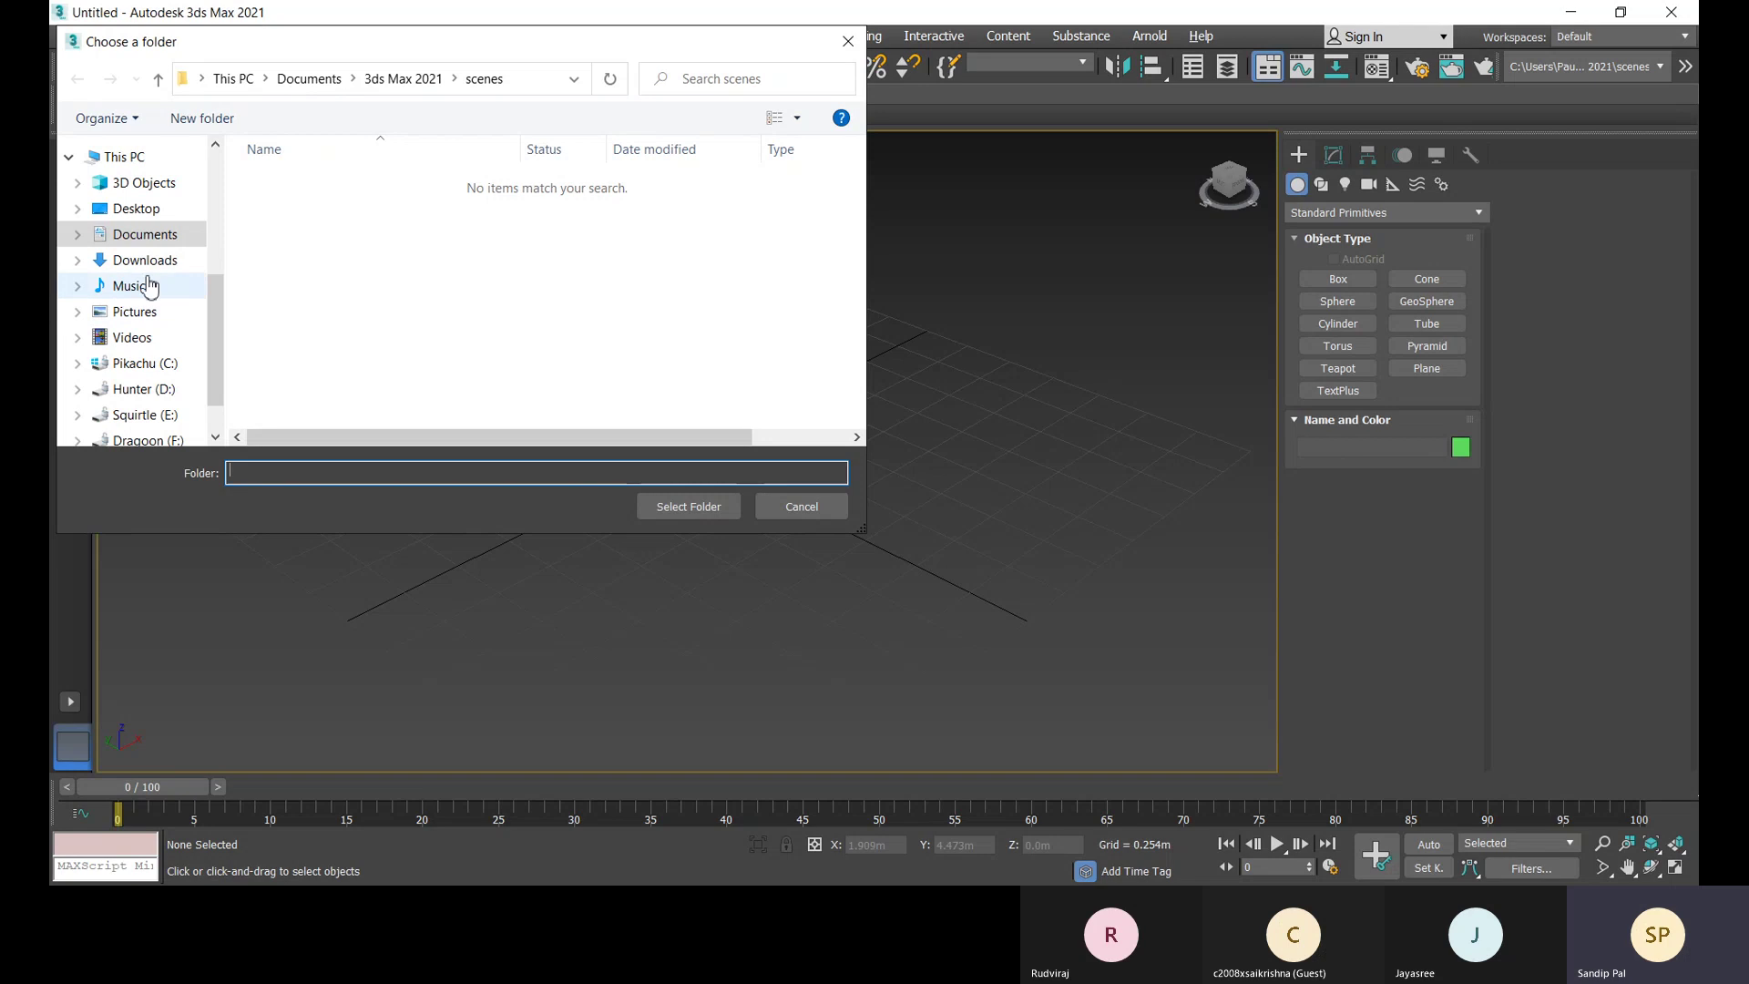
click(142, 210)
click(337, 186)
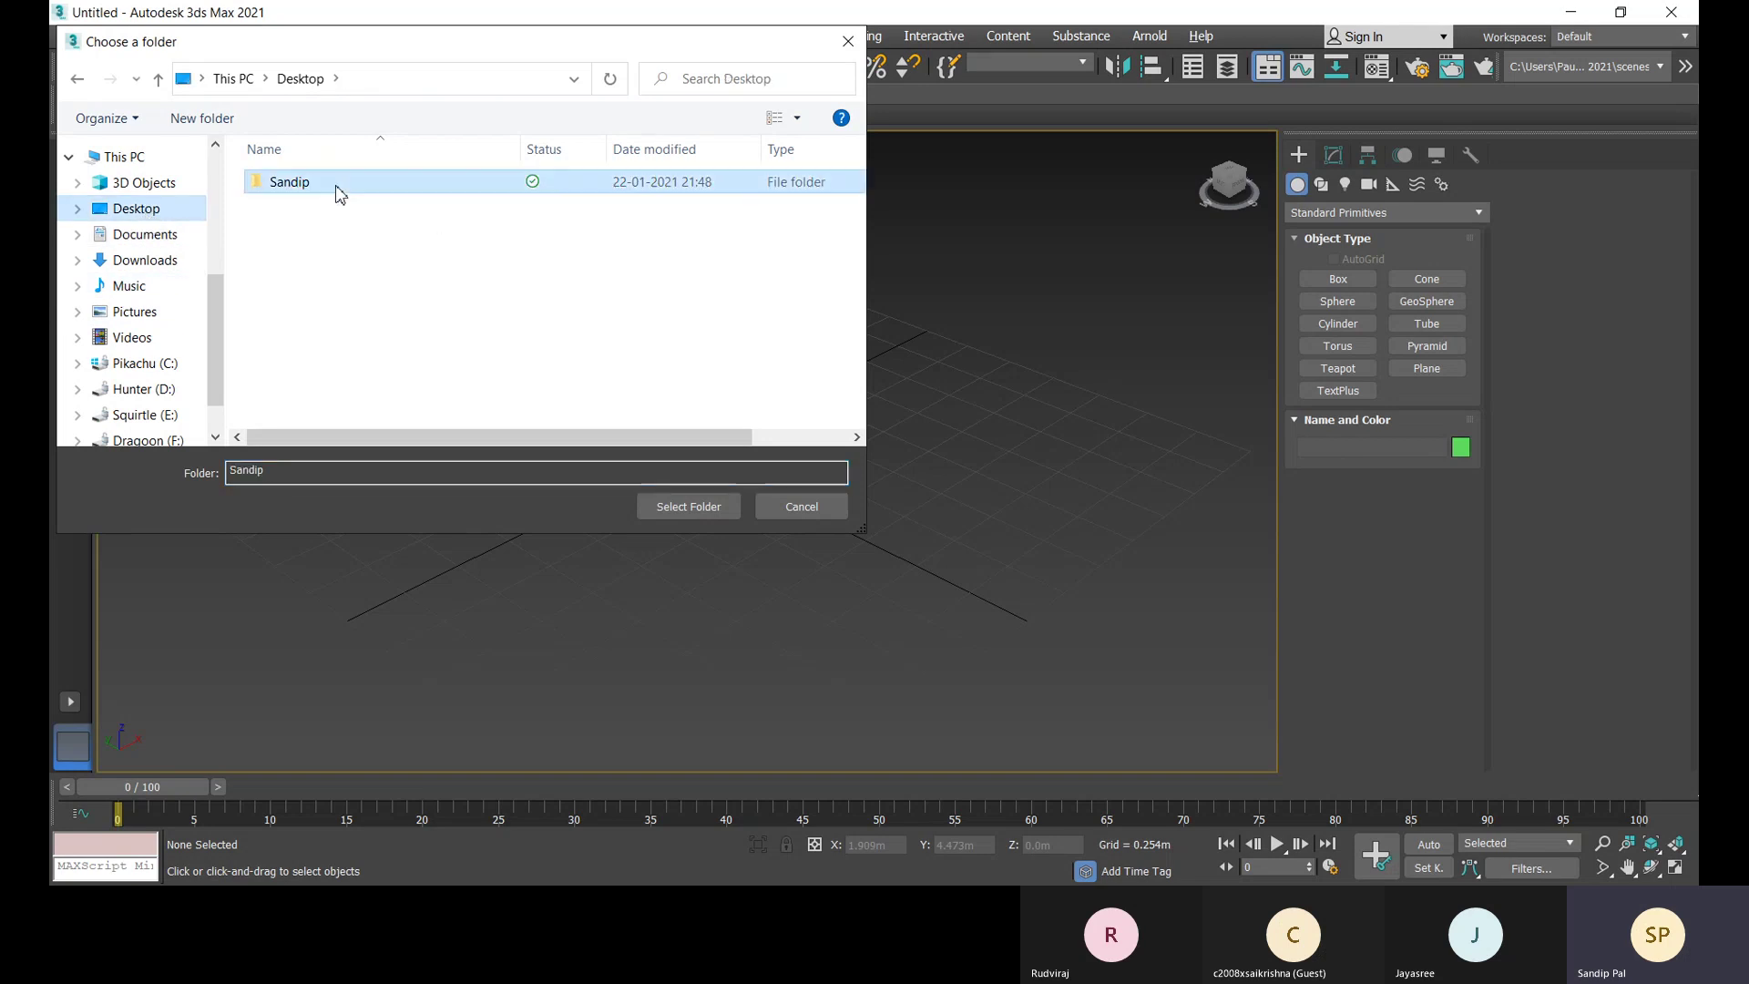
double_click(286, 186)
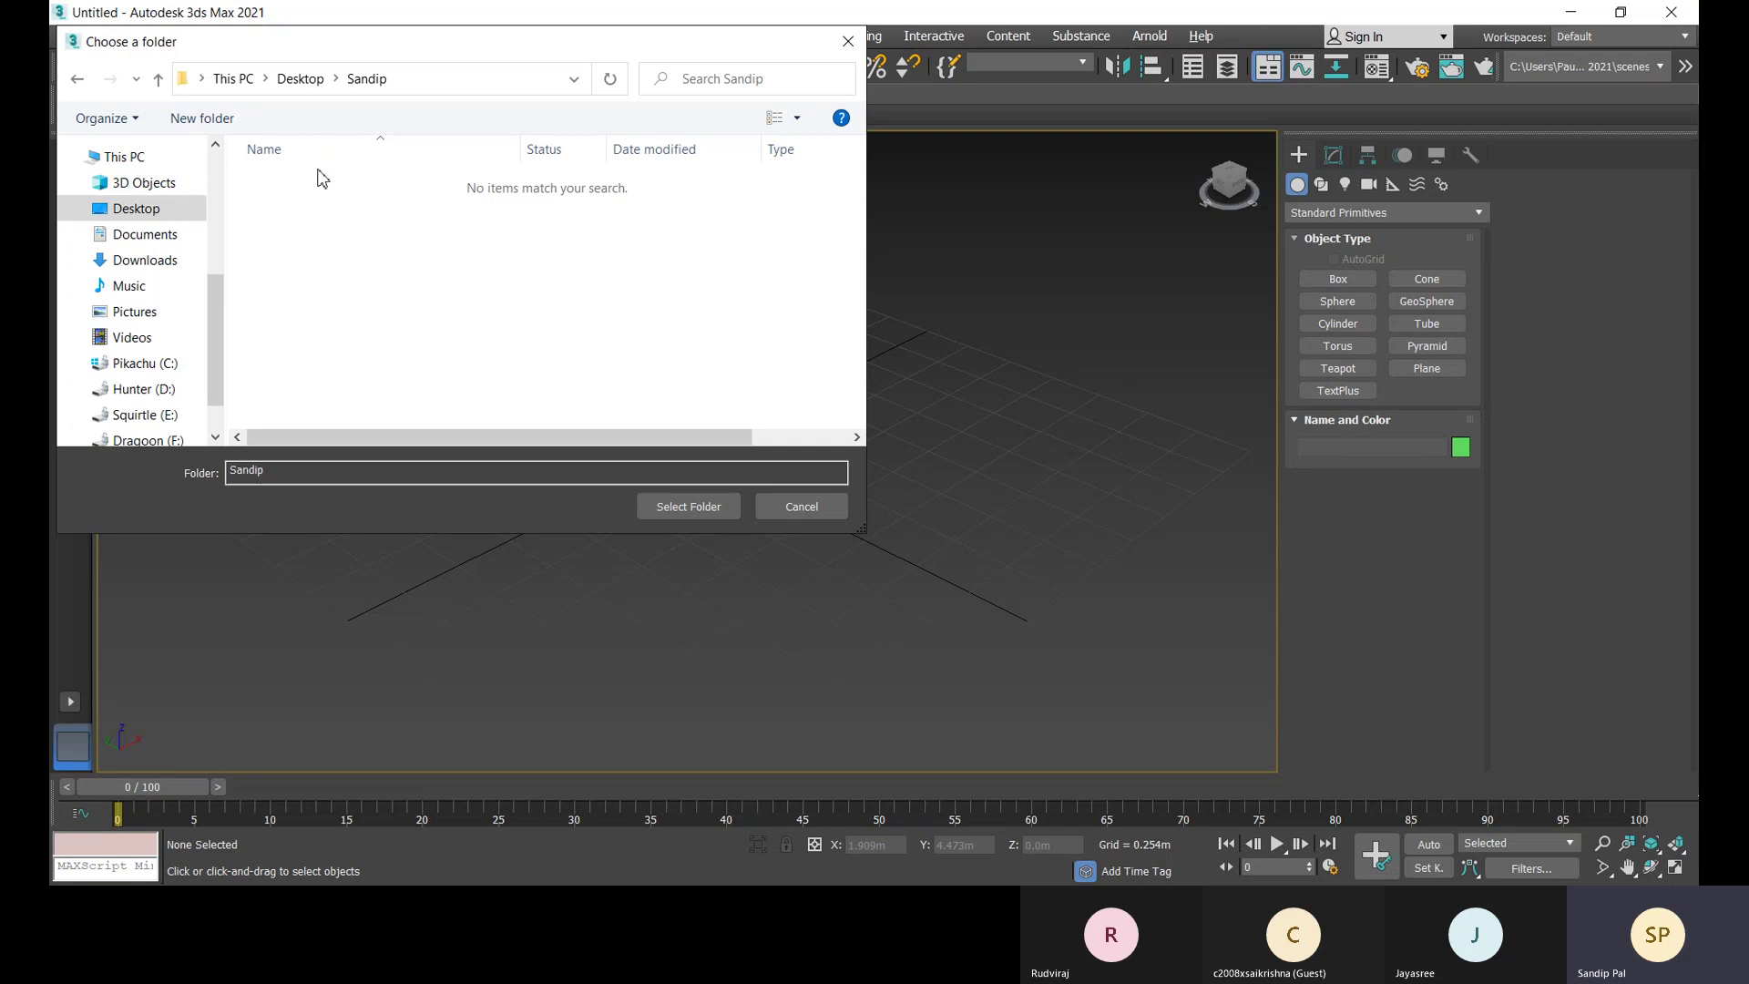
click(698, 508)
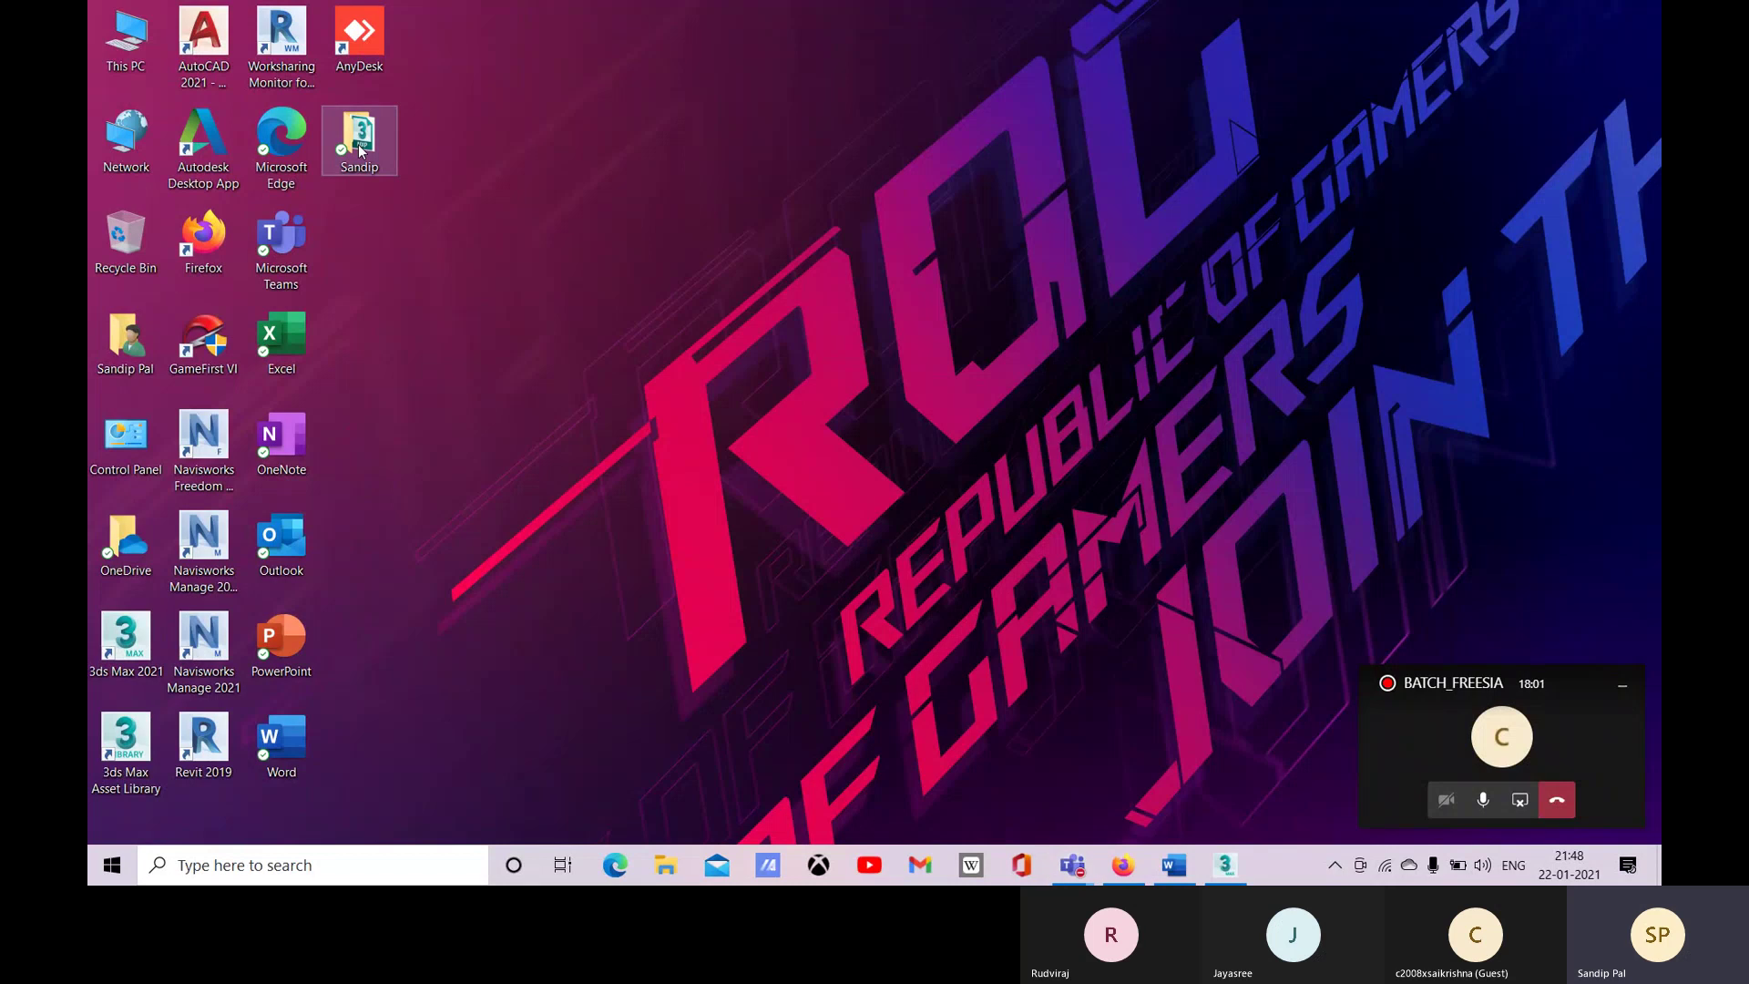
Step: Open the project folder from the Desktop and examine its scenes and autoback subfolders
double_click(359, 146)
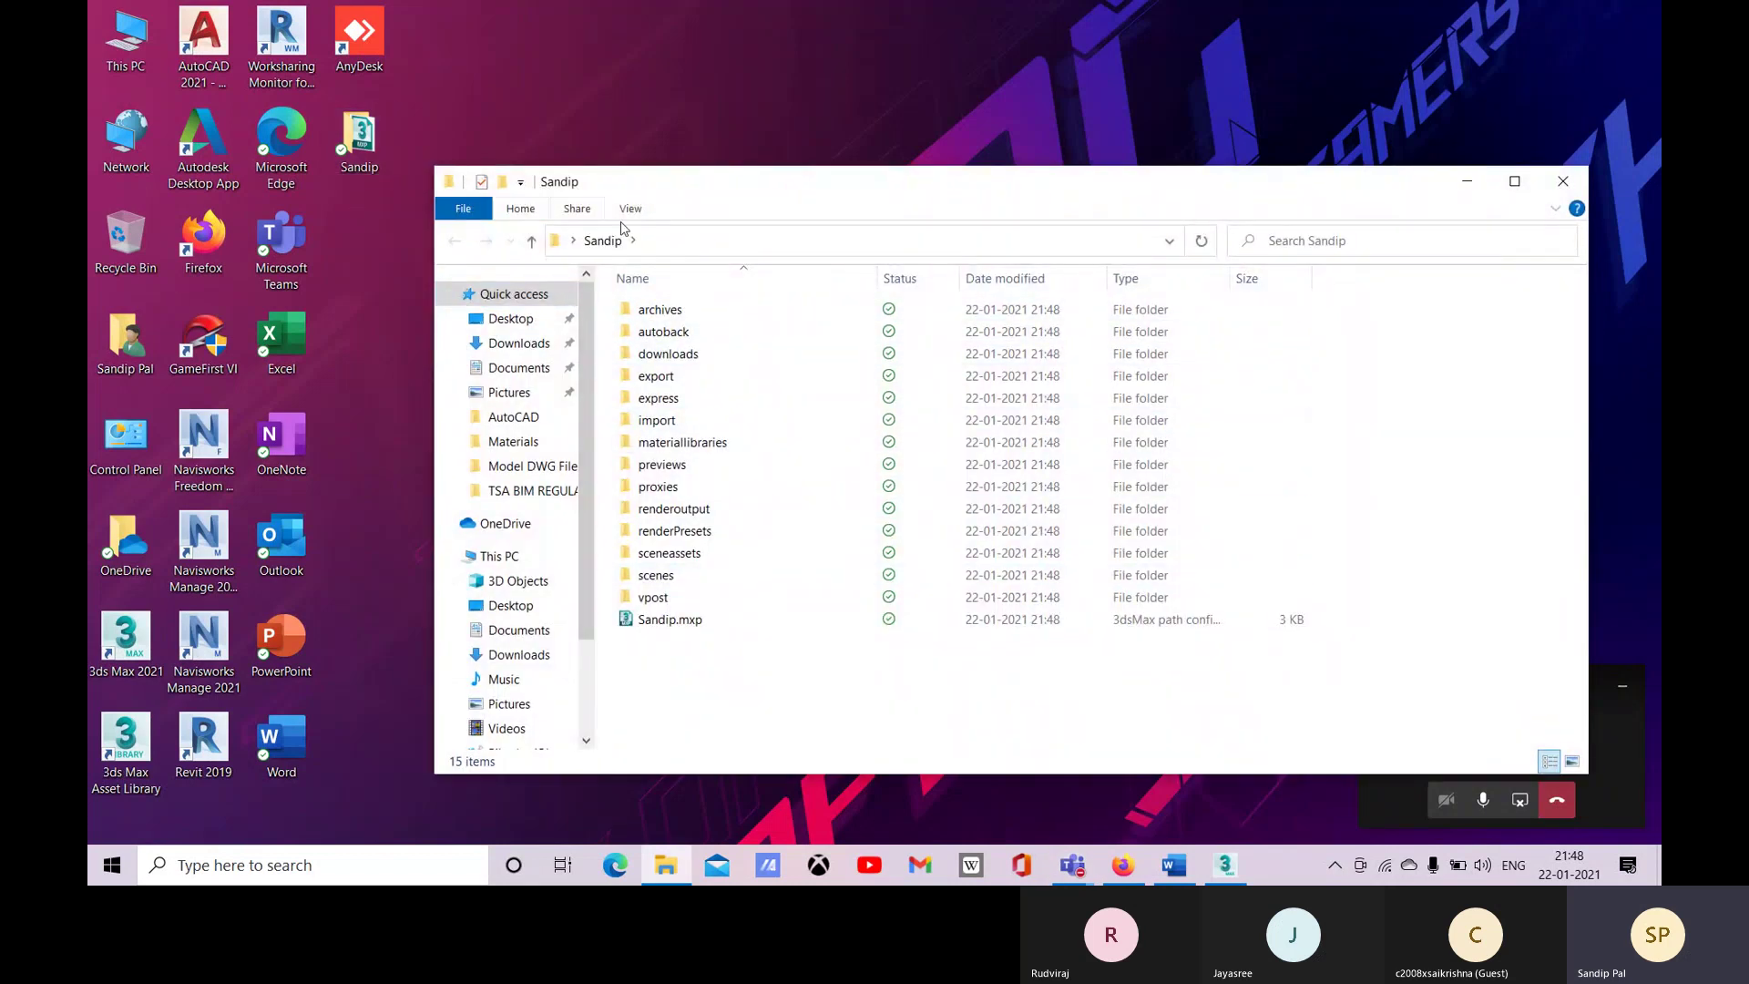
double_click(655, 575)
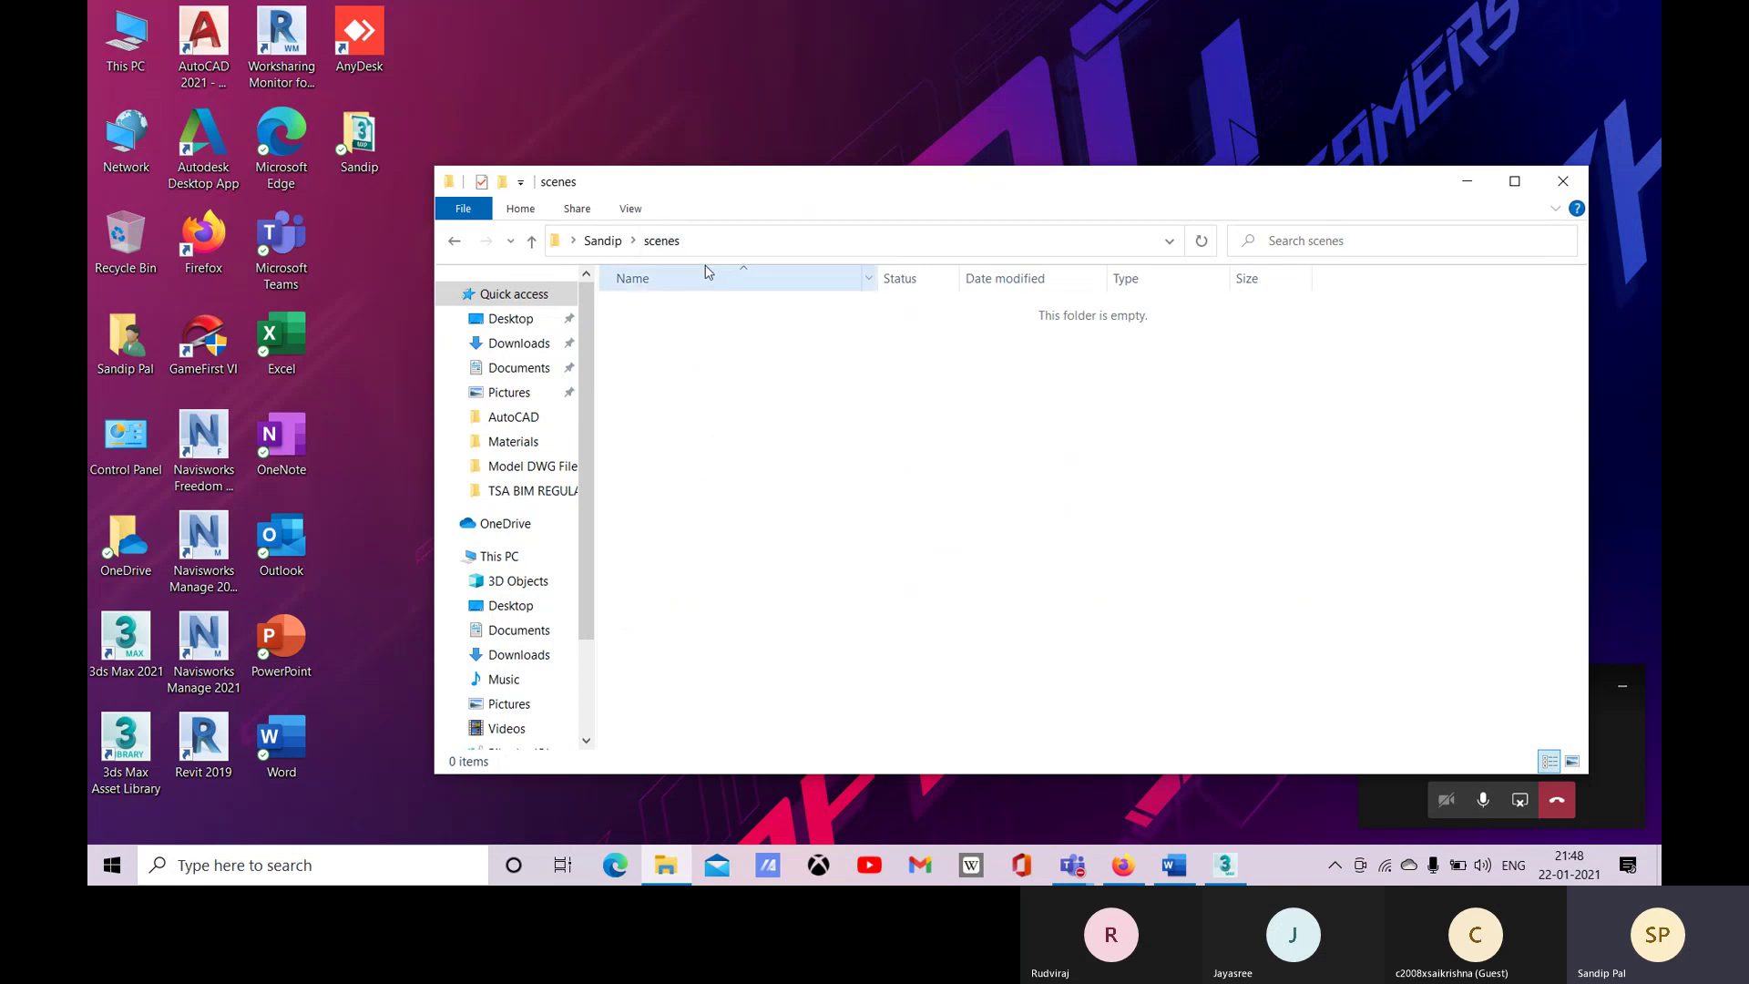
click(531, 241)
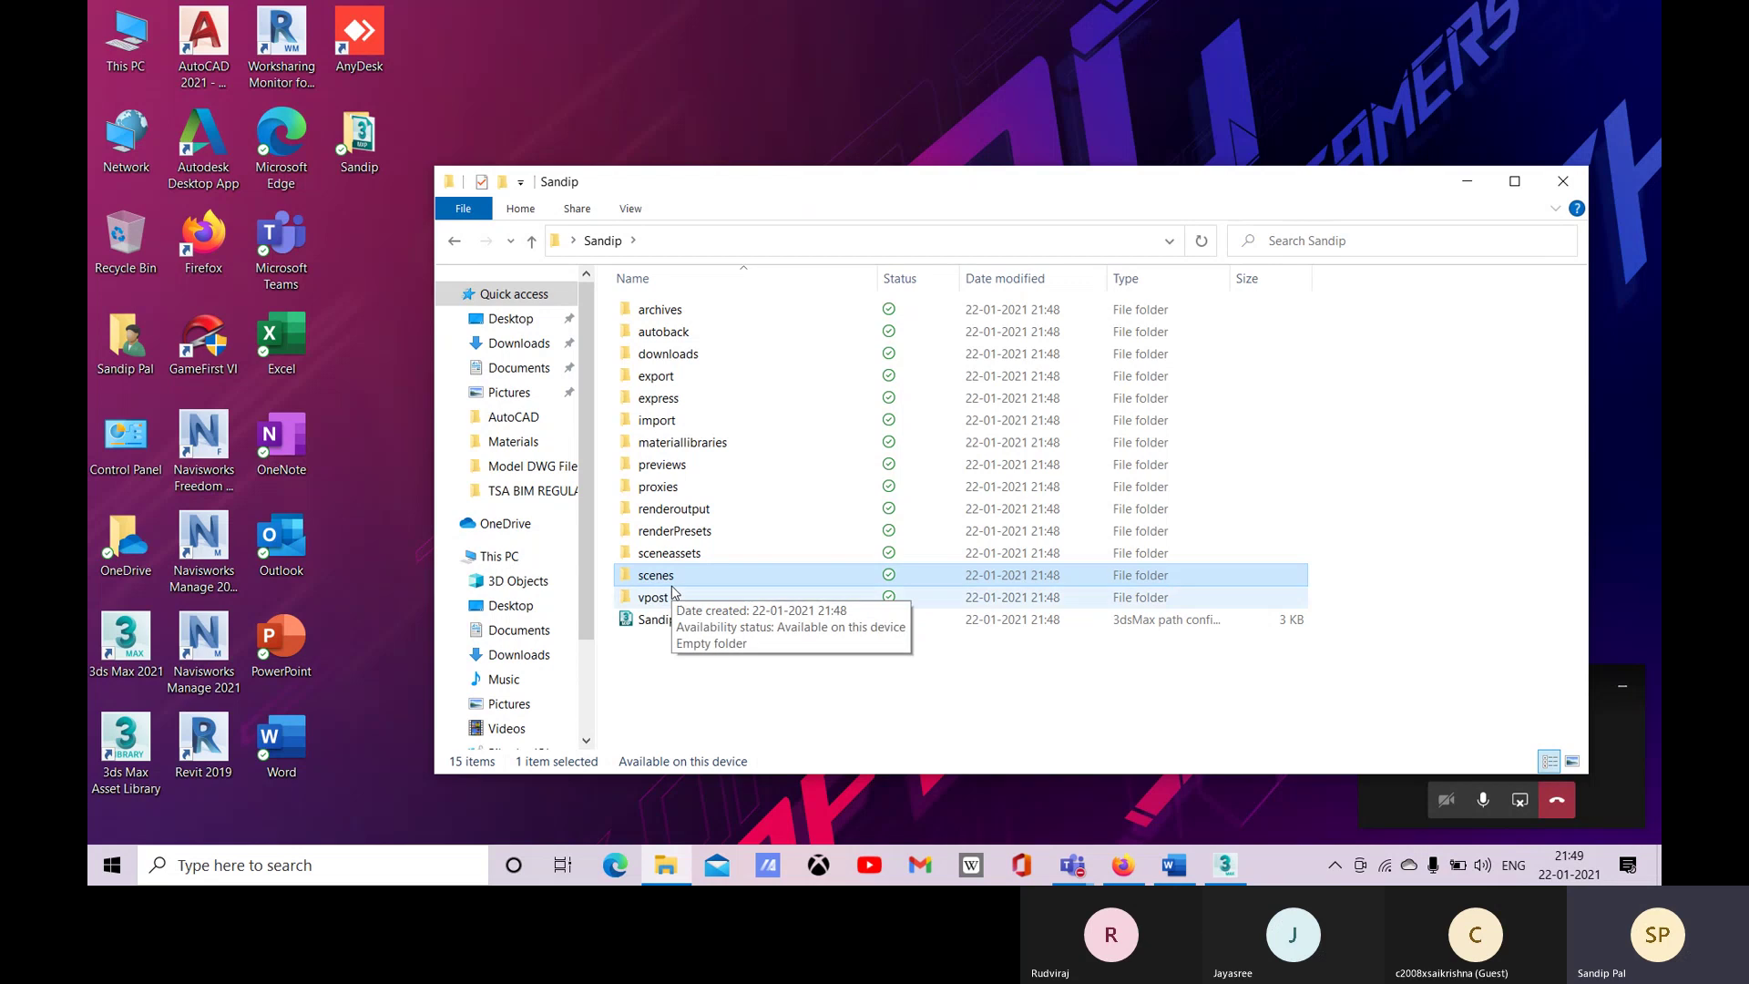
double_click(676, 338)
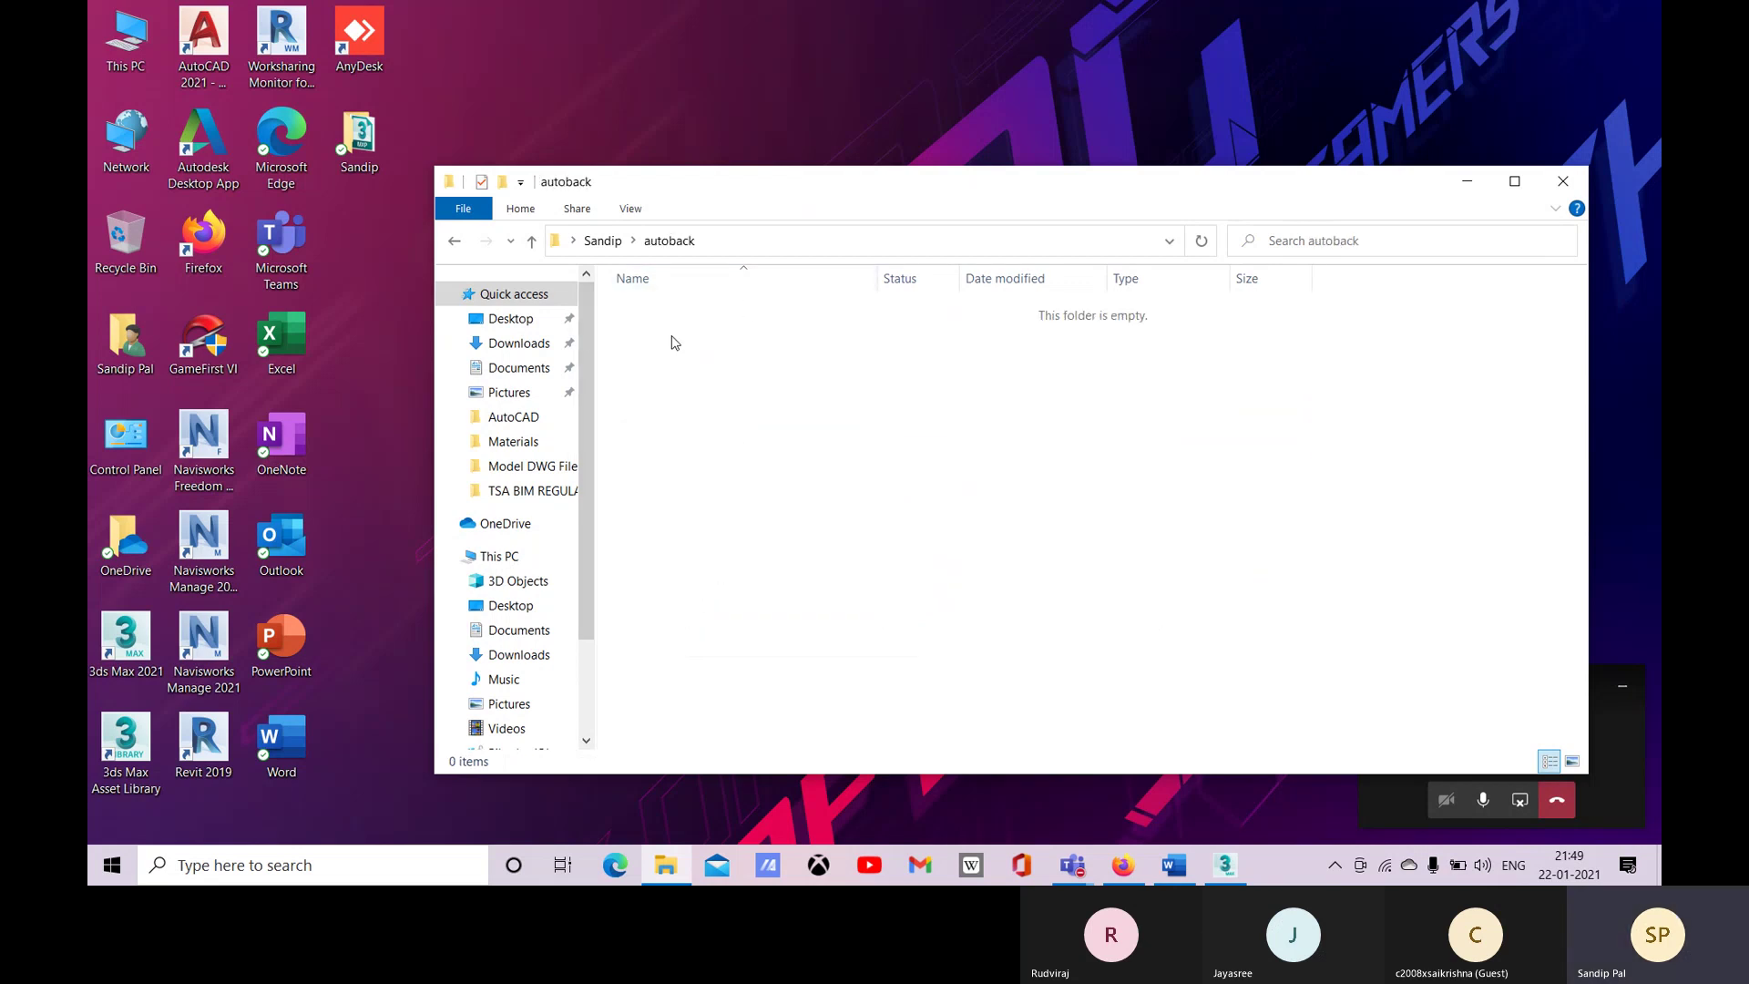
click(531, 241)
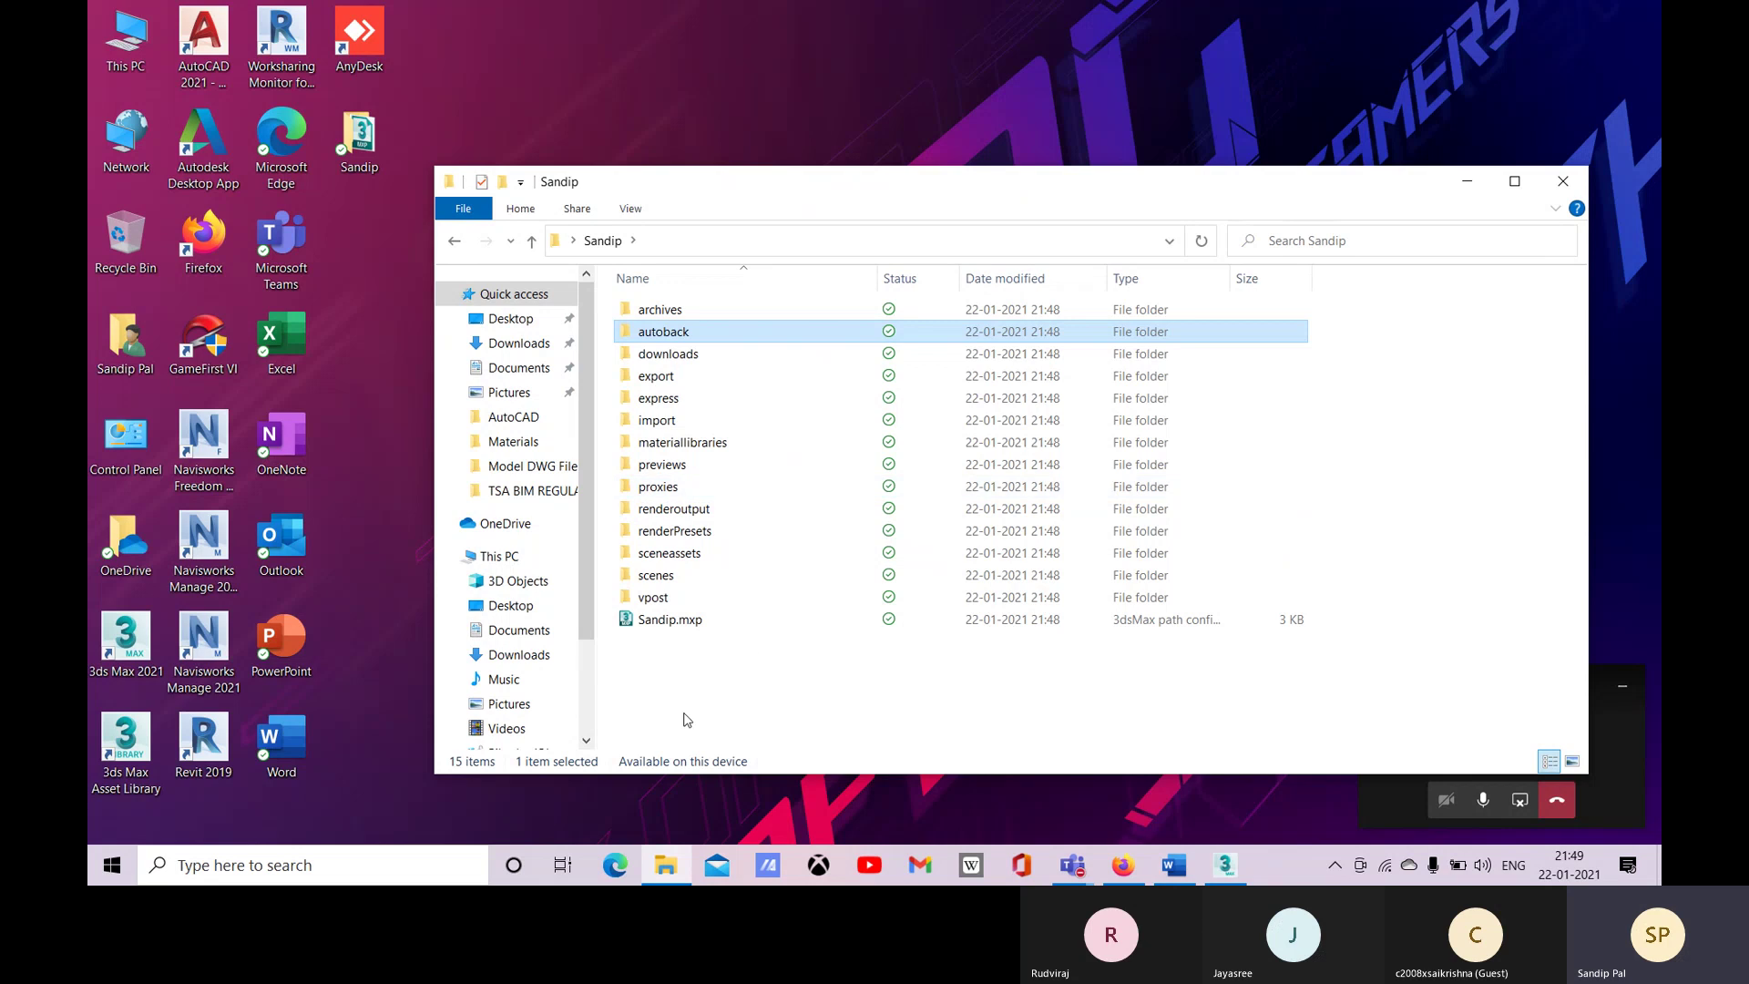
Step: Examine the images and photometric folders inside sceneassets, then close the project folder window
double_click(667, 556)
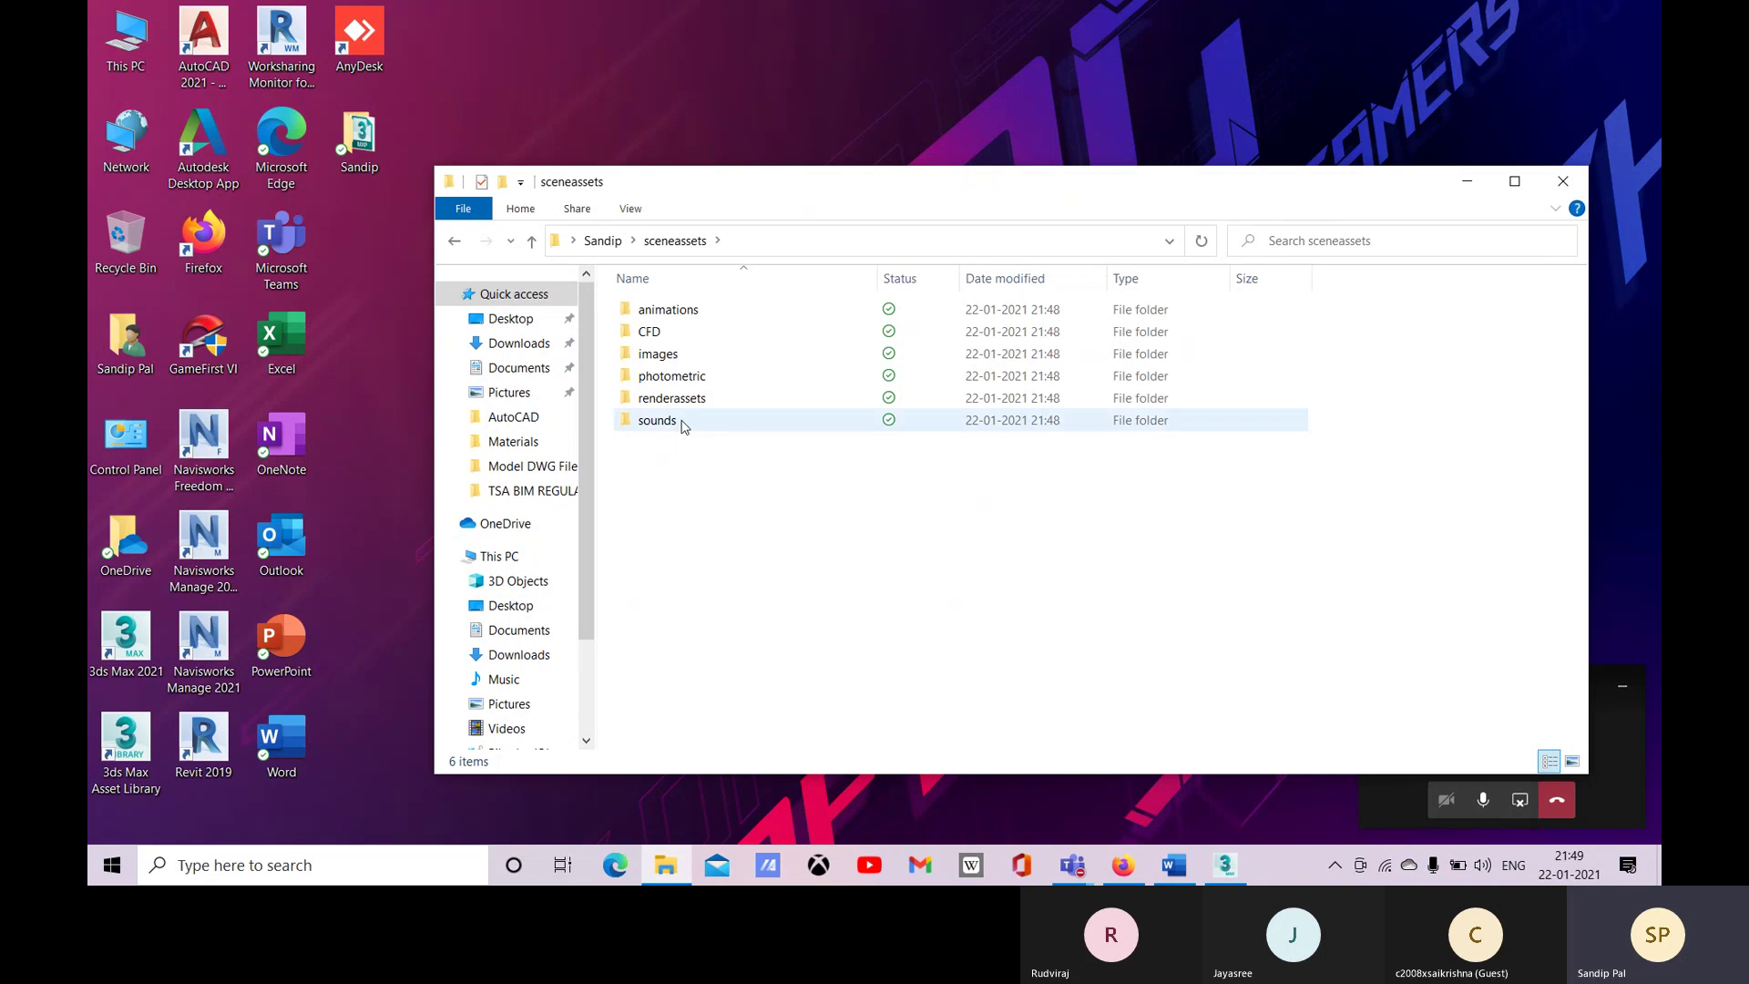
double_click(657, 355)
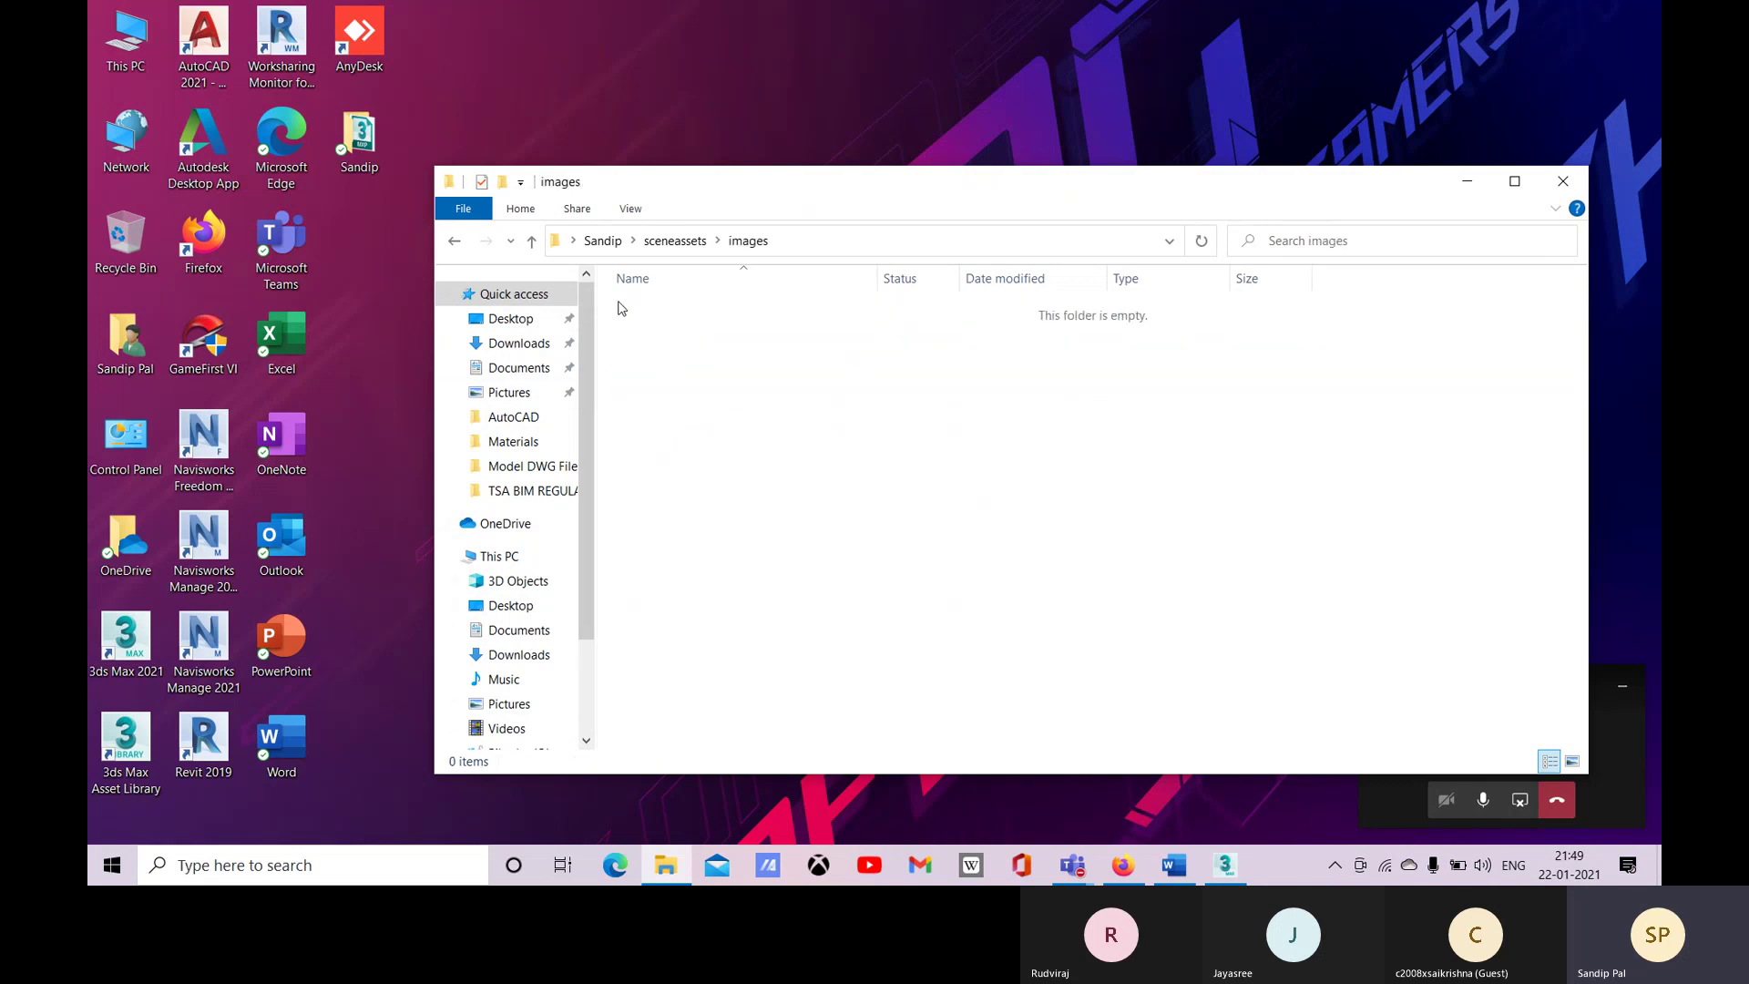
click(531, 240)
double_click(692, 385)
click(531, 242)
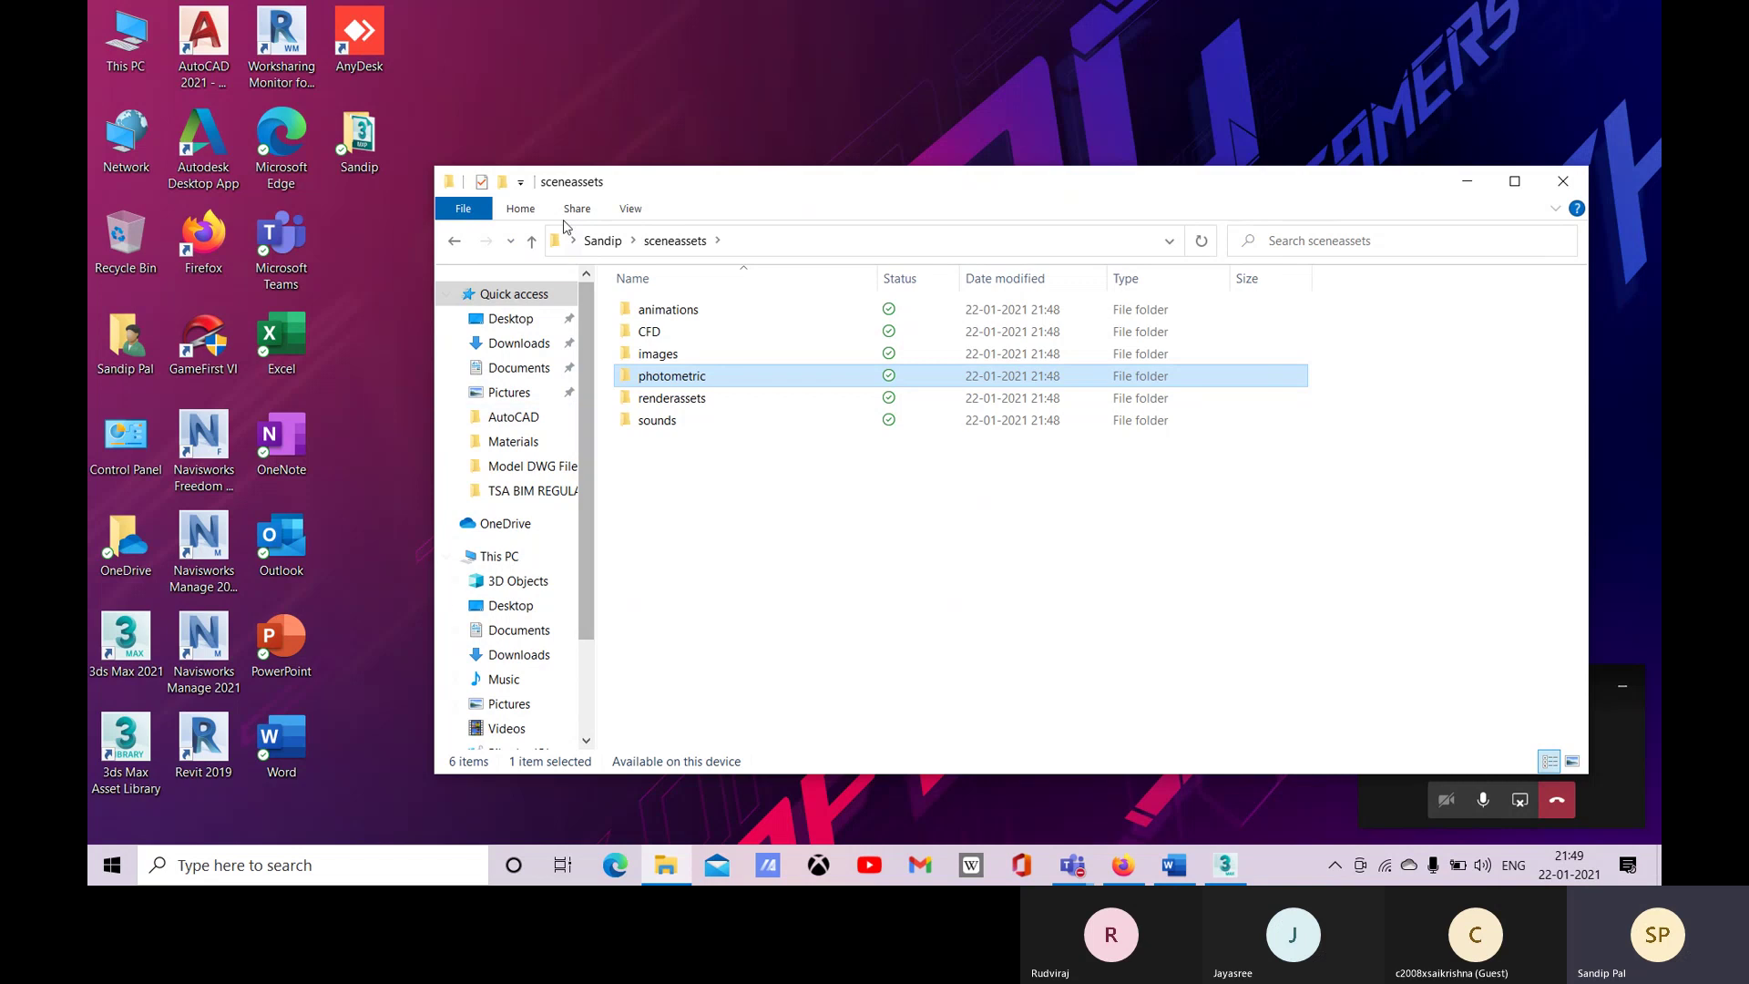
click(531, 241)
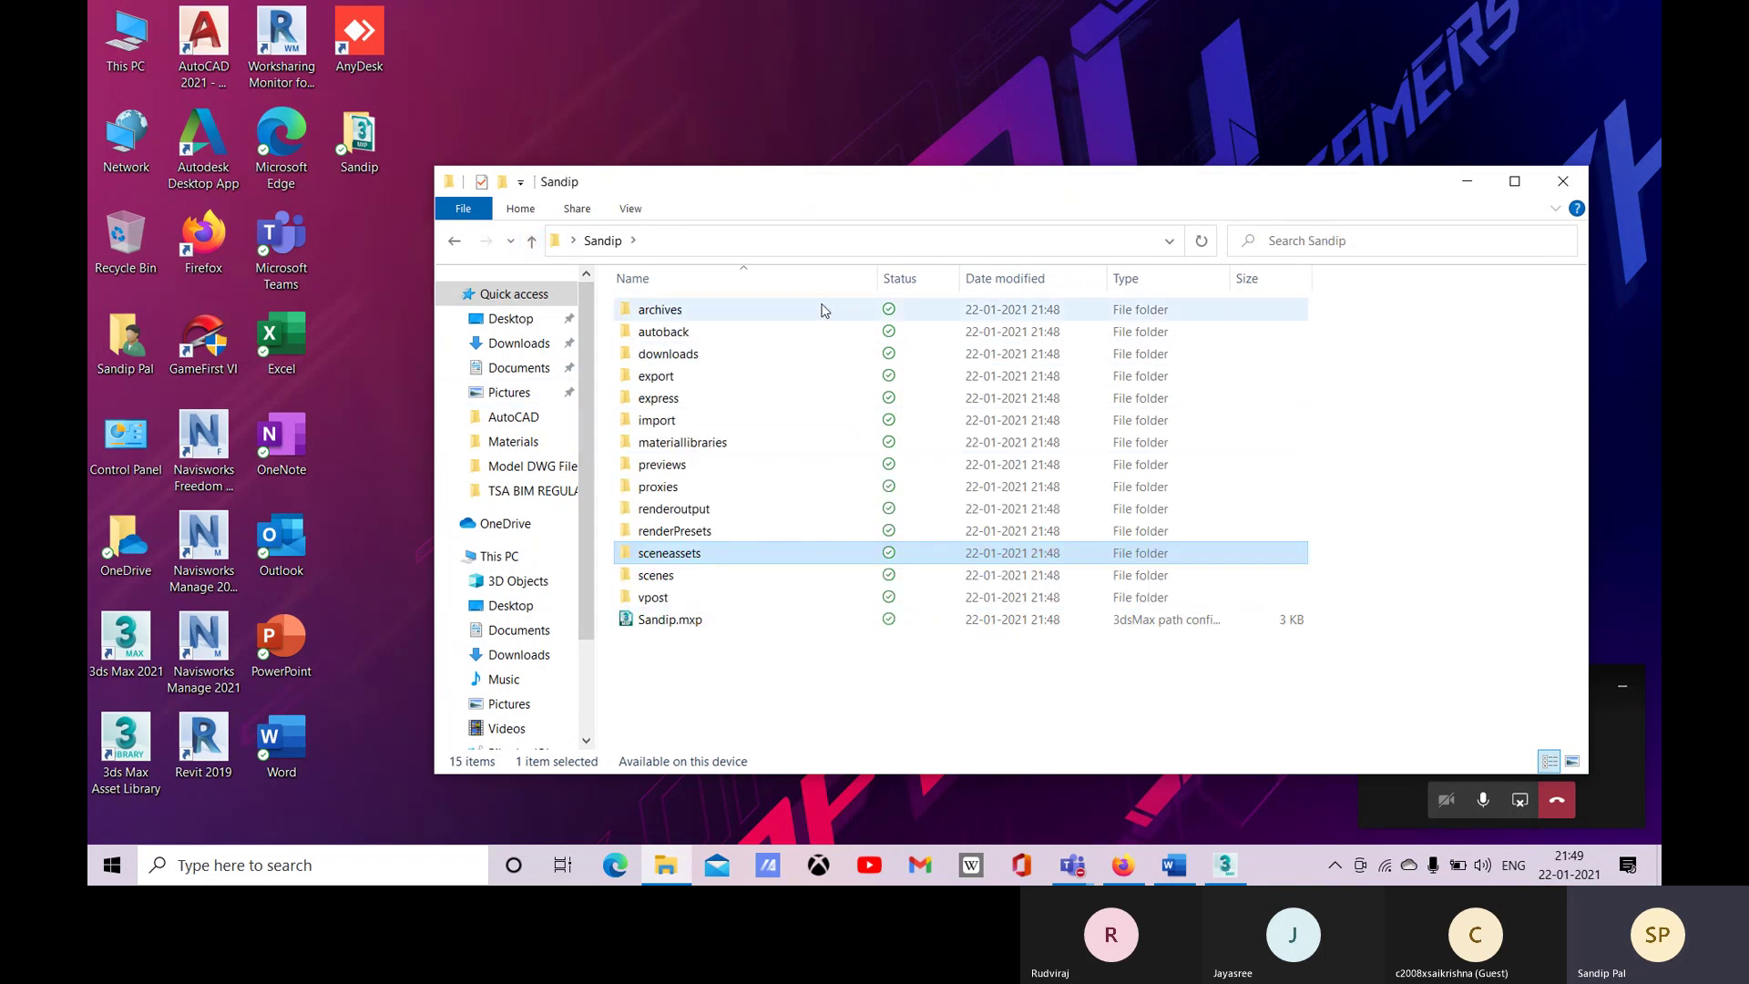
click(1562, 188)
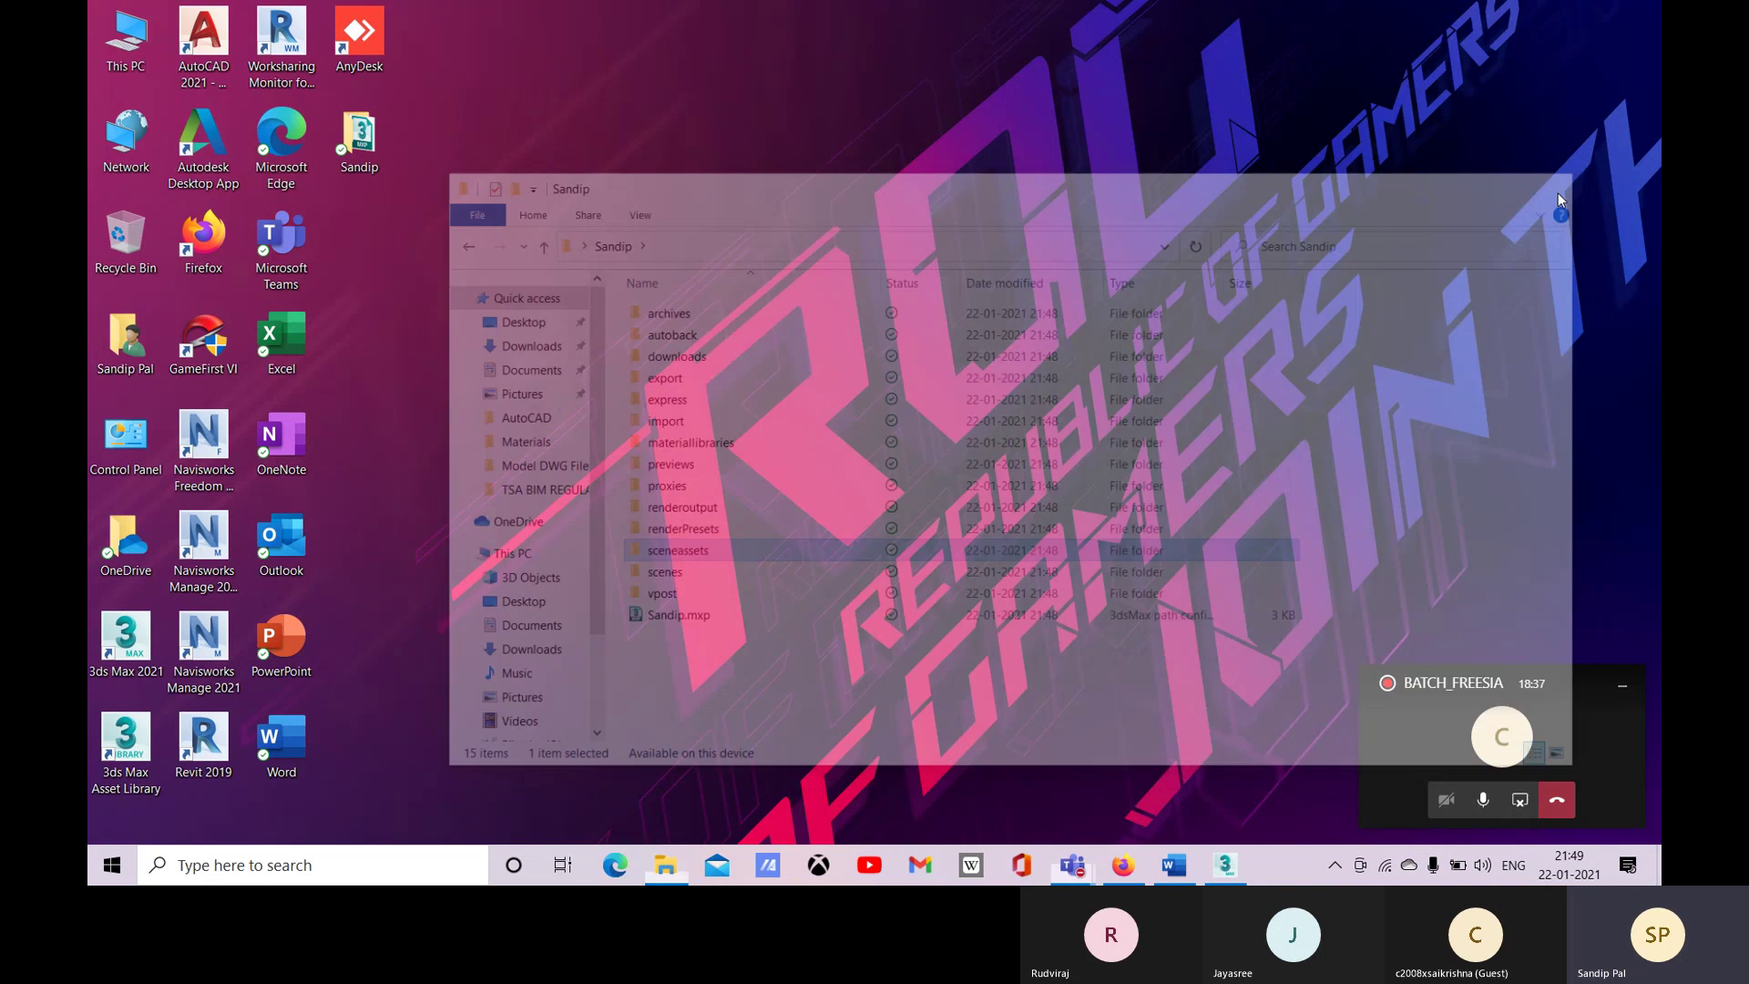
Step: Switch back to 3ds Max and look over the available file and customization commands
click(1226, 870)
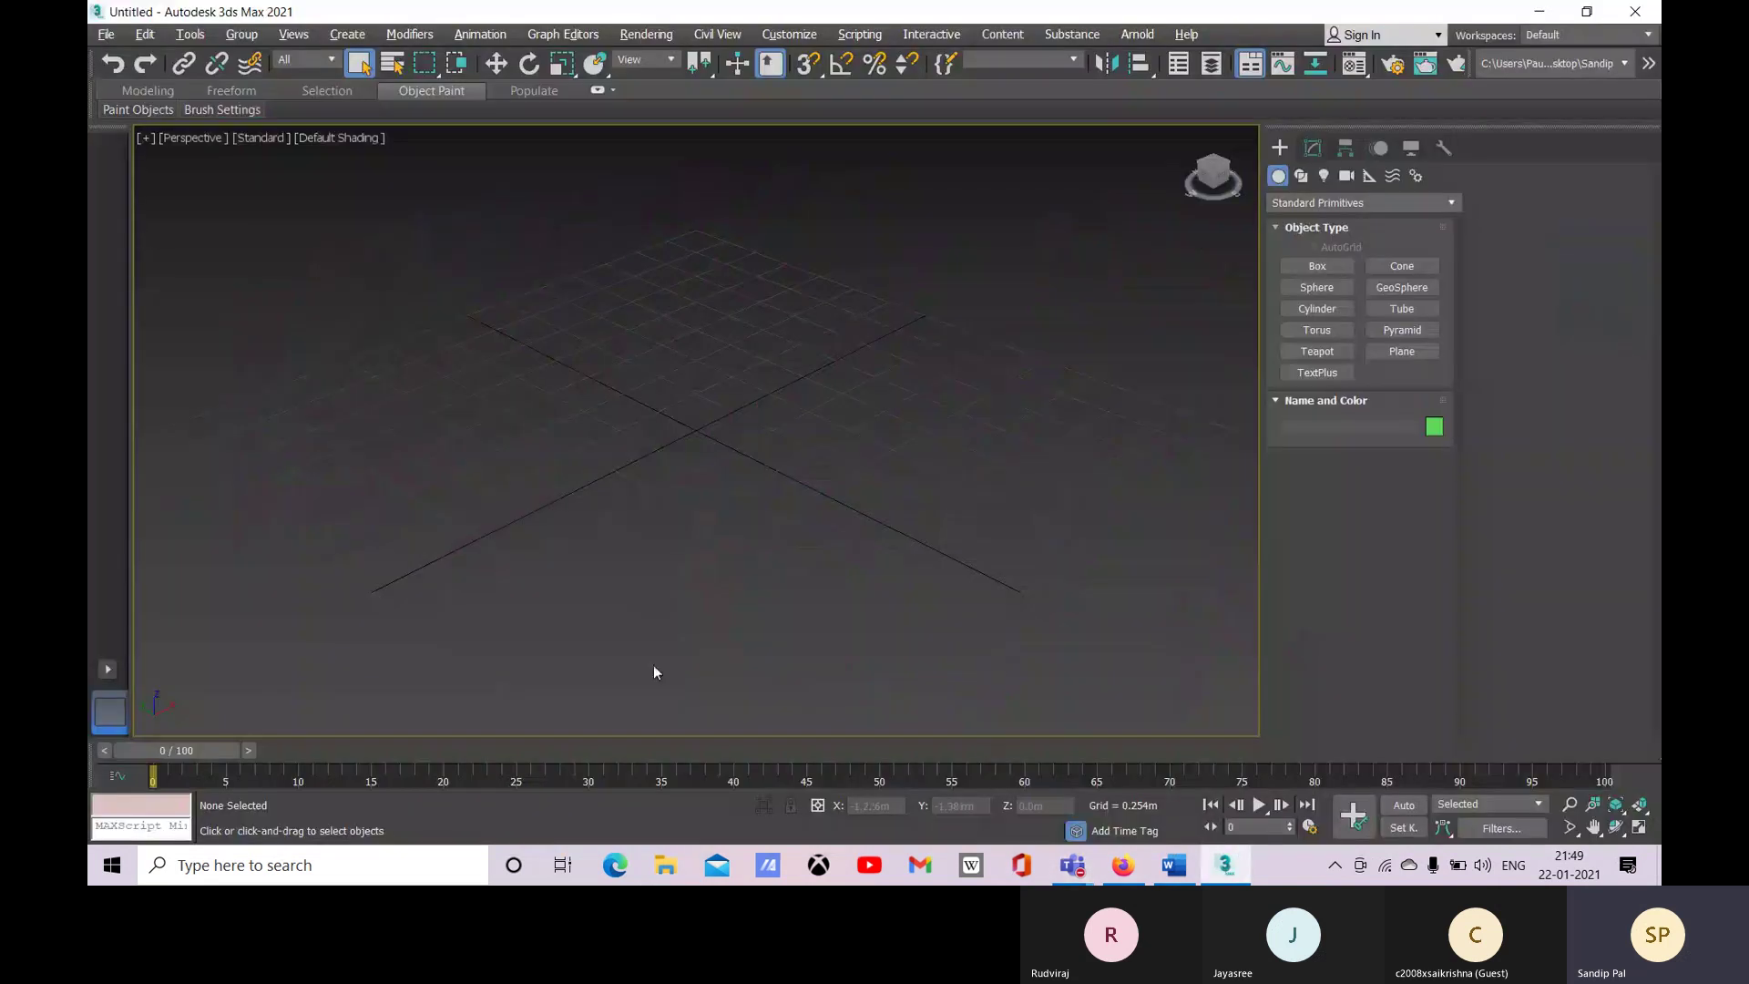
click(106, 35)
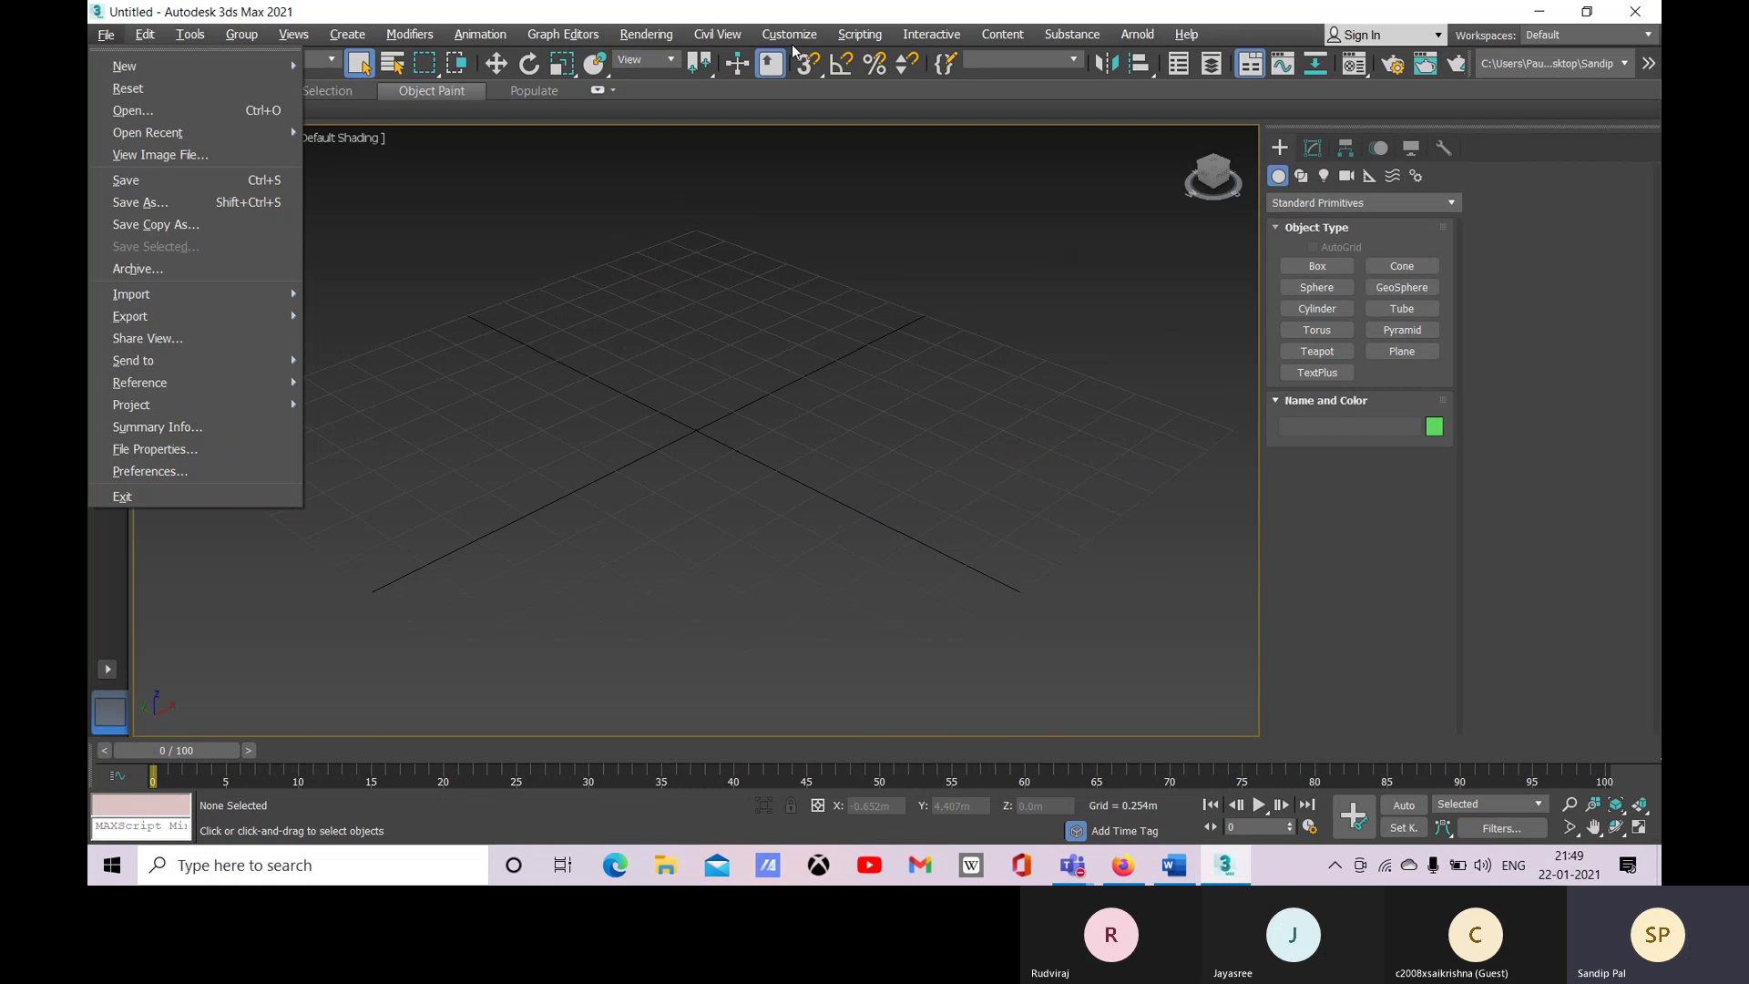
mouse_move(794, 35)
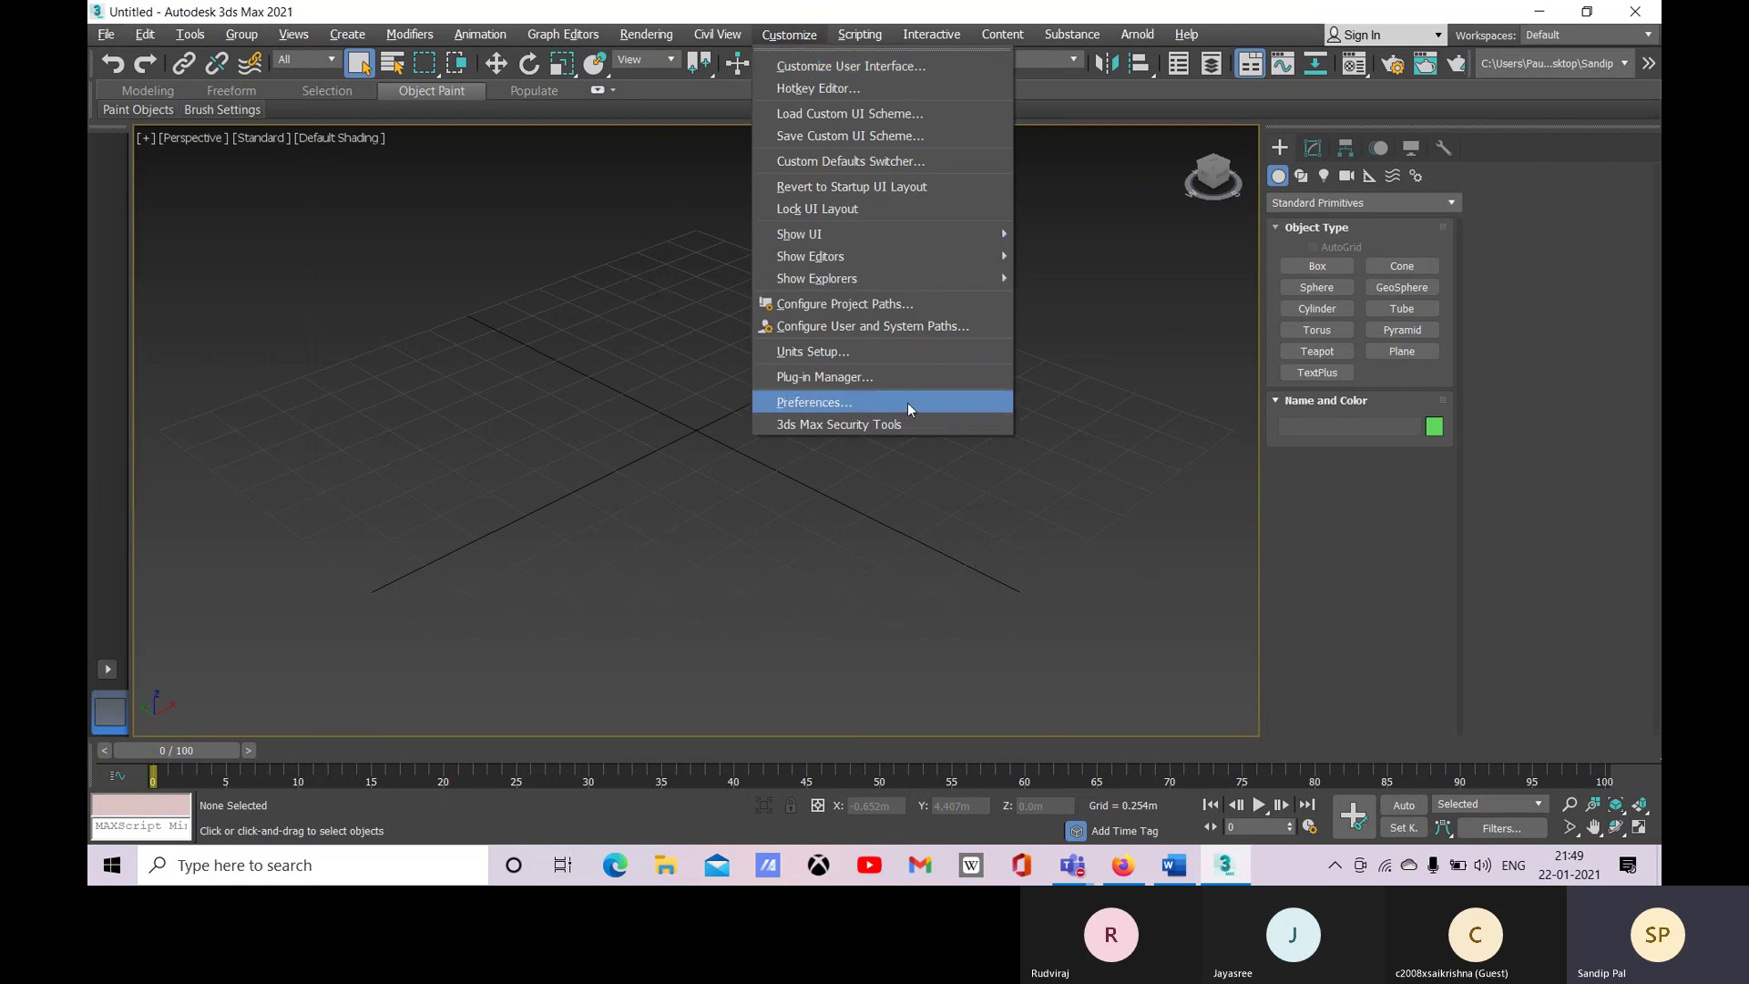
click(294, 305)
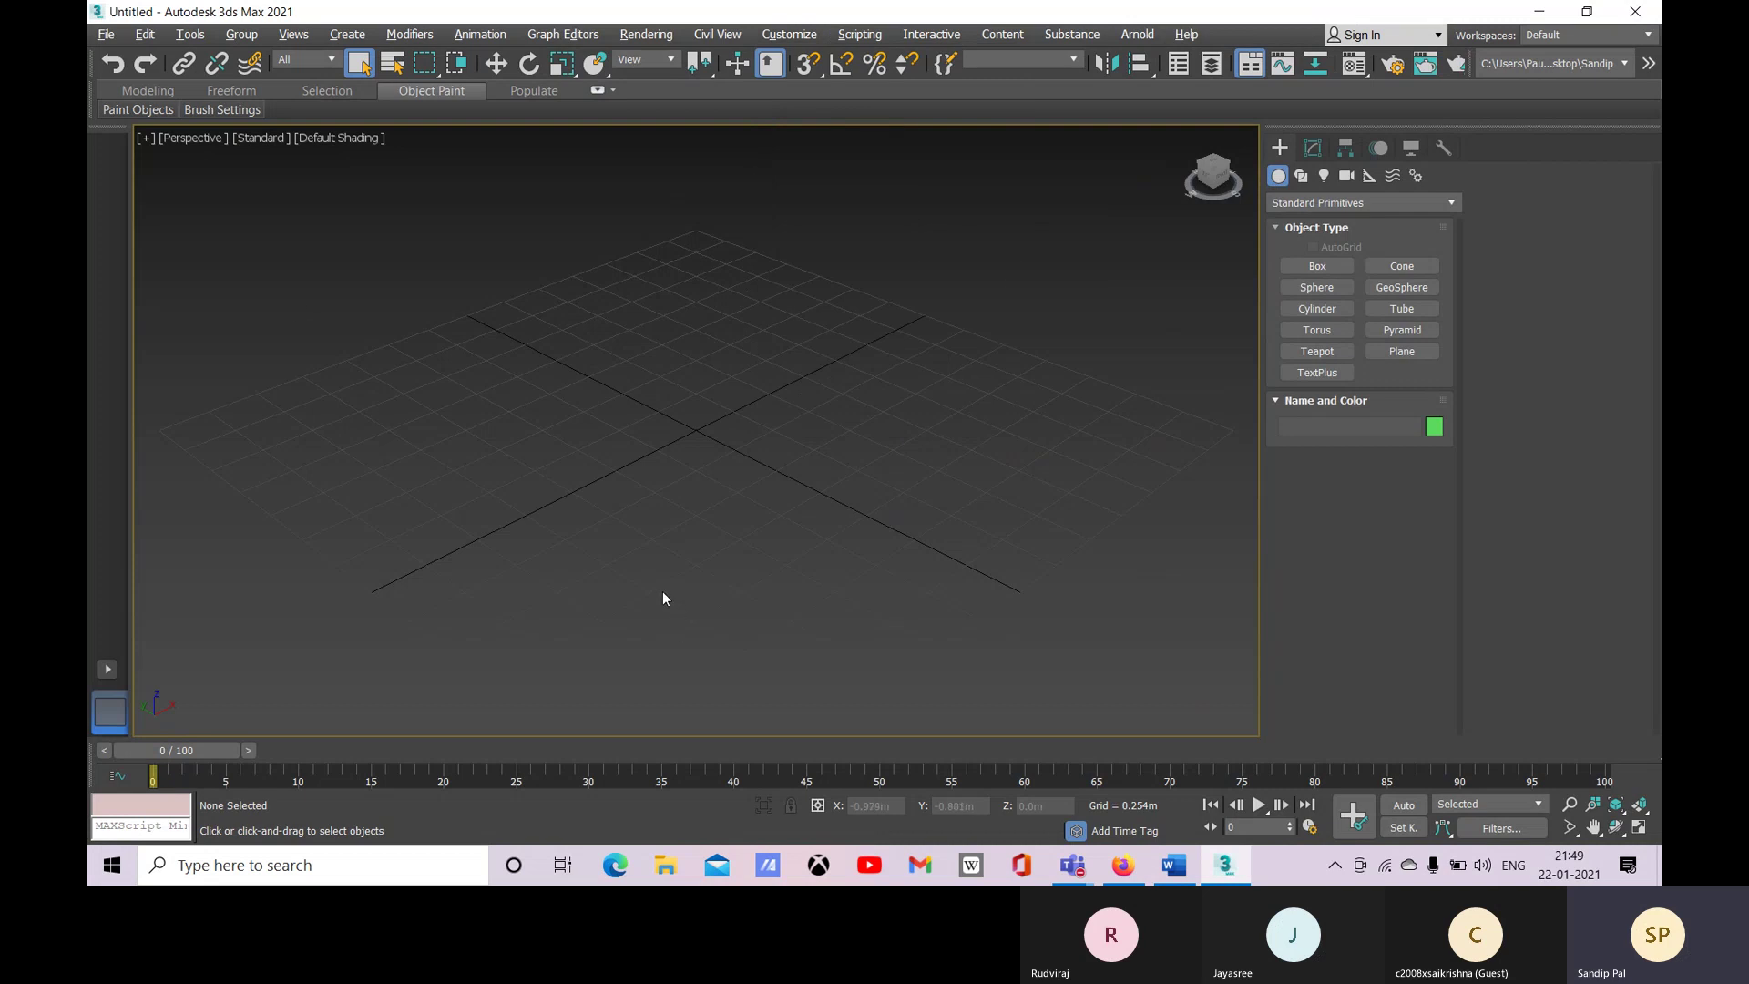
middle_drag(417, 523, 468, 512)
middle_drag(552, 435, 565, 435)
middle_drag(664, 499, 650, 513)
mouse_move(1075, 876)
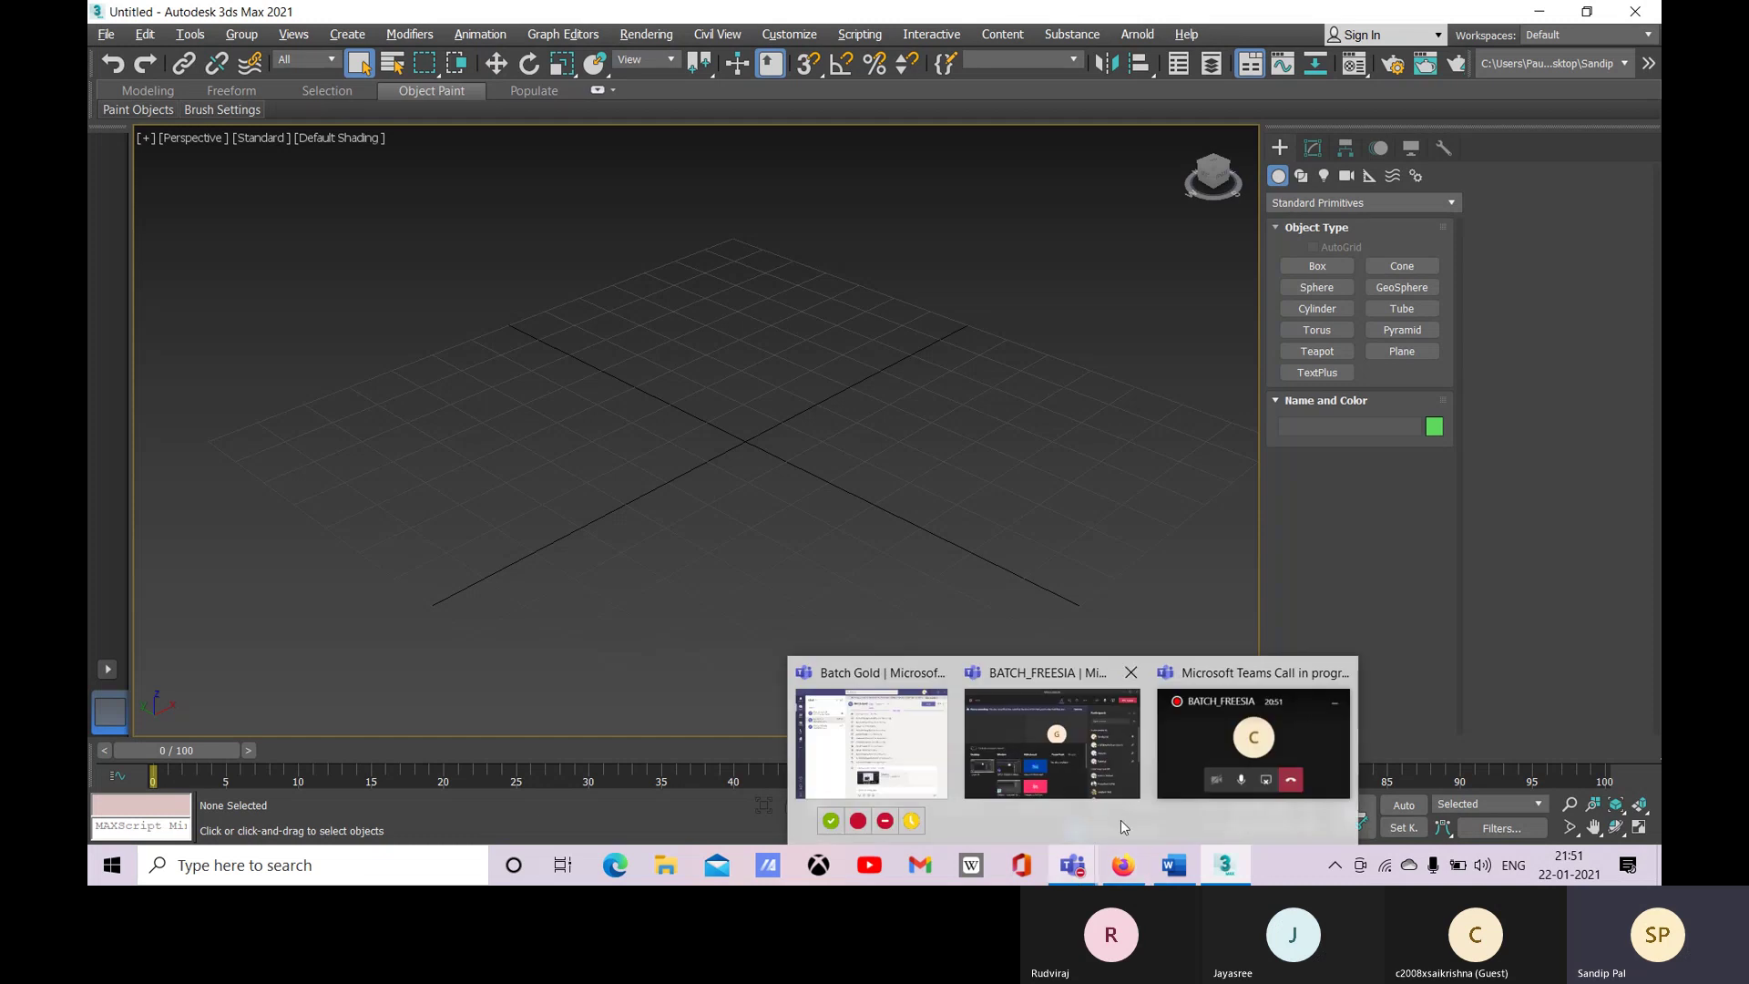
Step: Switch to the BATCH_FREESIA meeting window in Microsoft Teams and look over its additional meeting options, including the recording control
mouse_move(1190, 736)
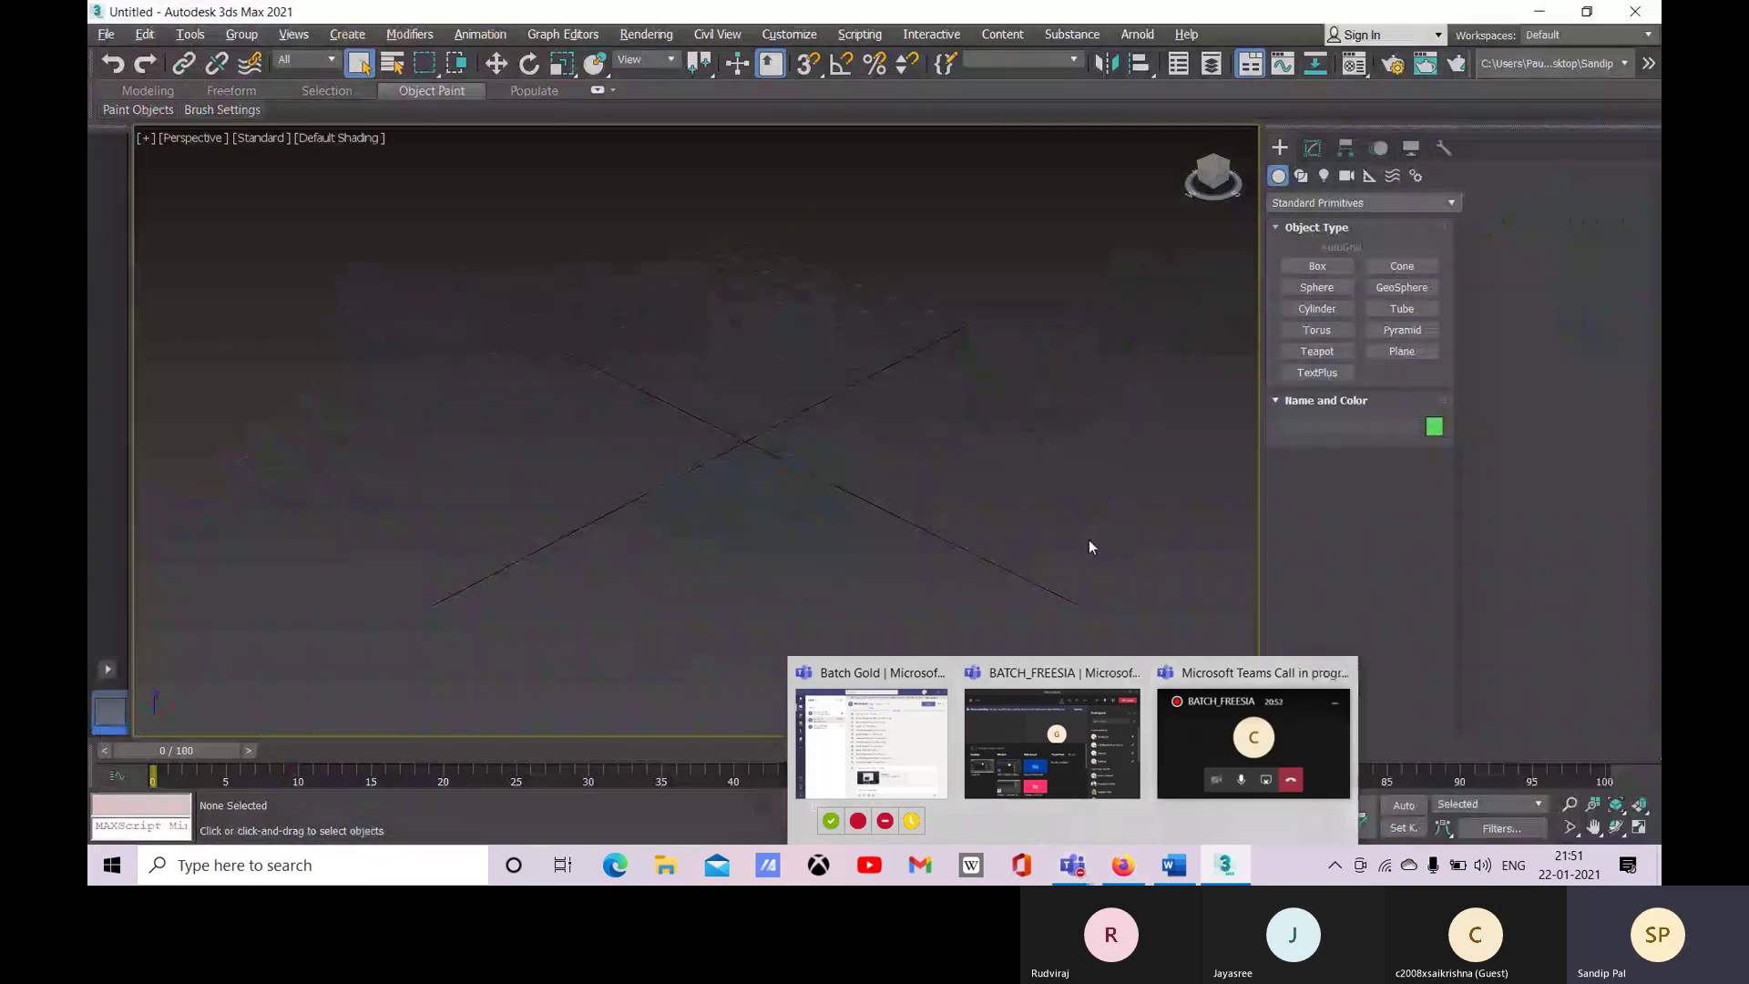
click(1074, 763)
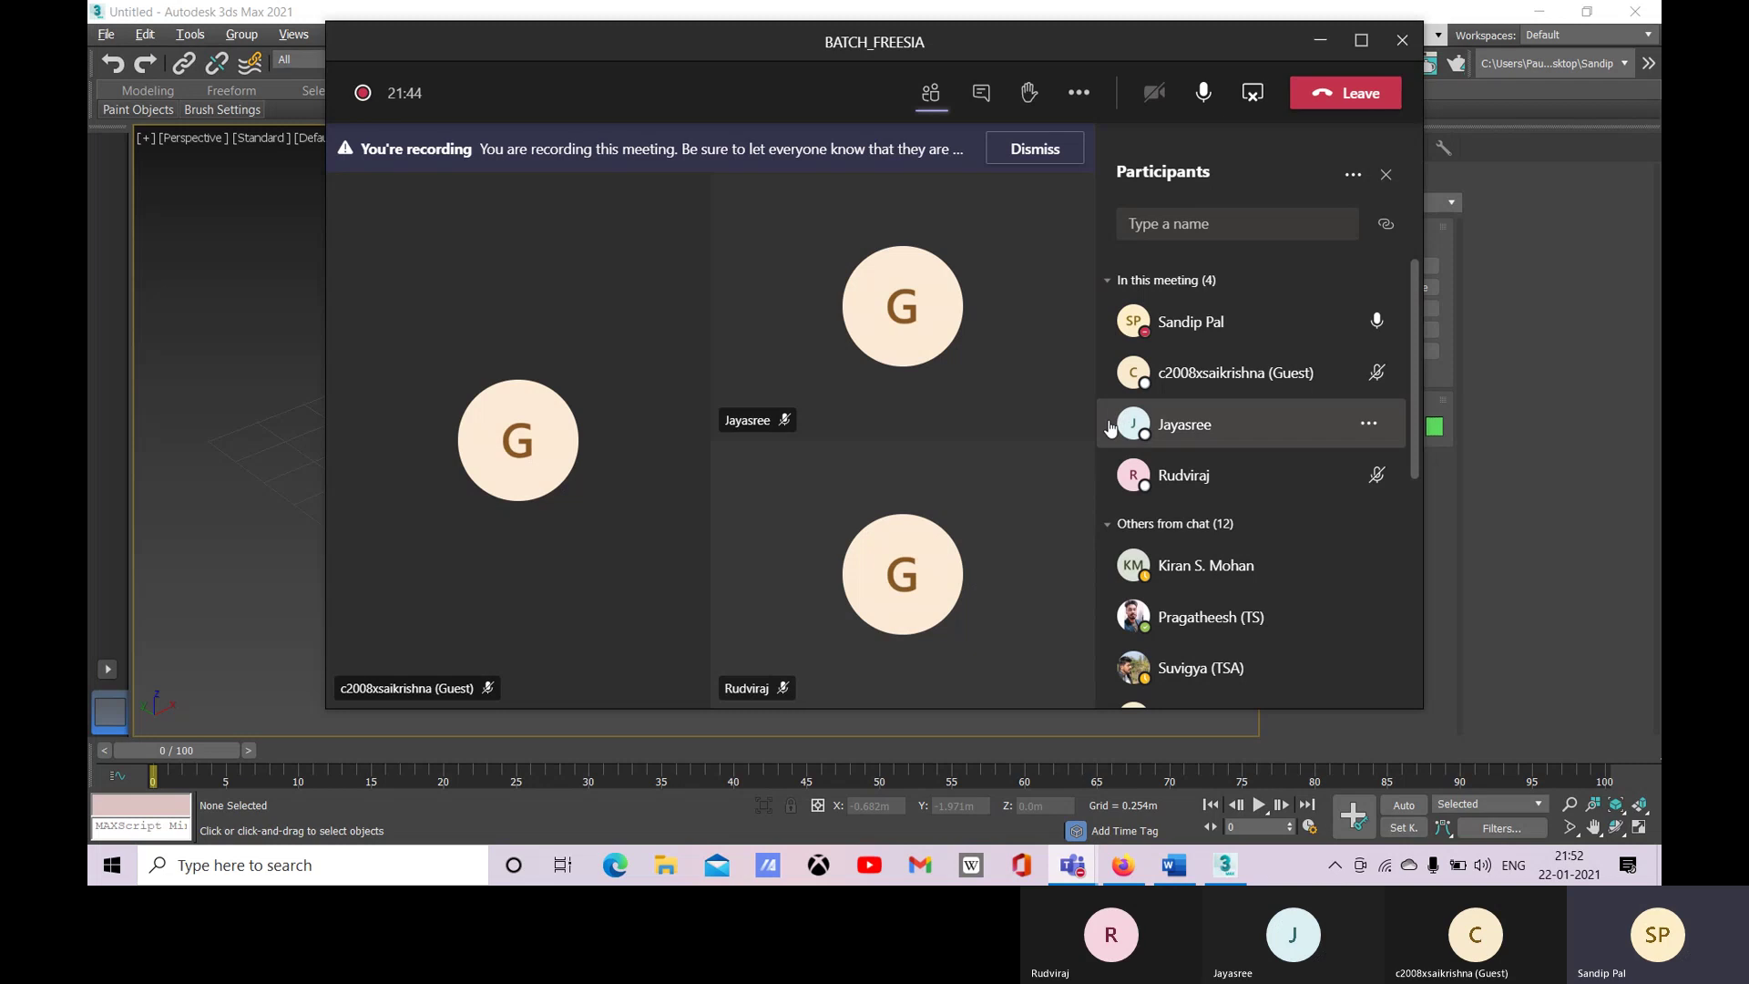
click(1078, 92)
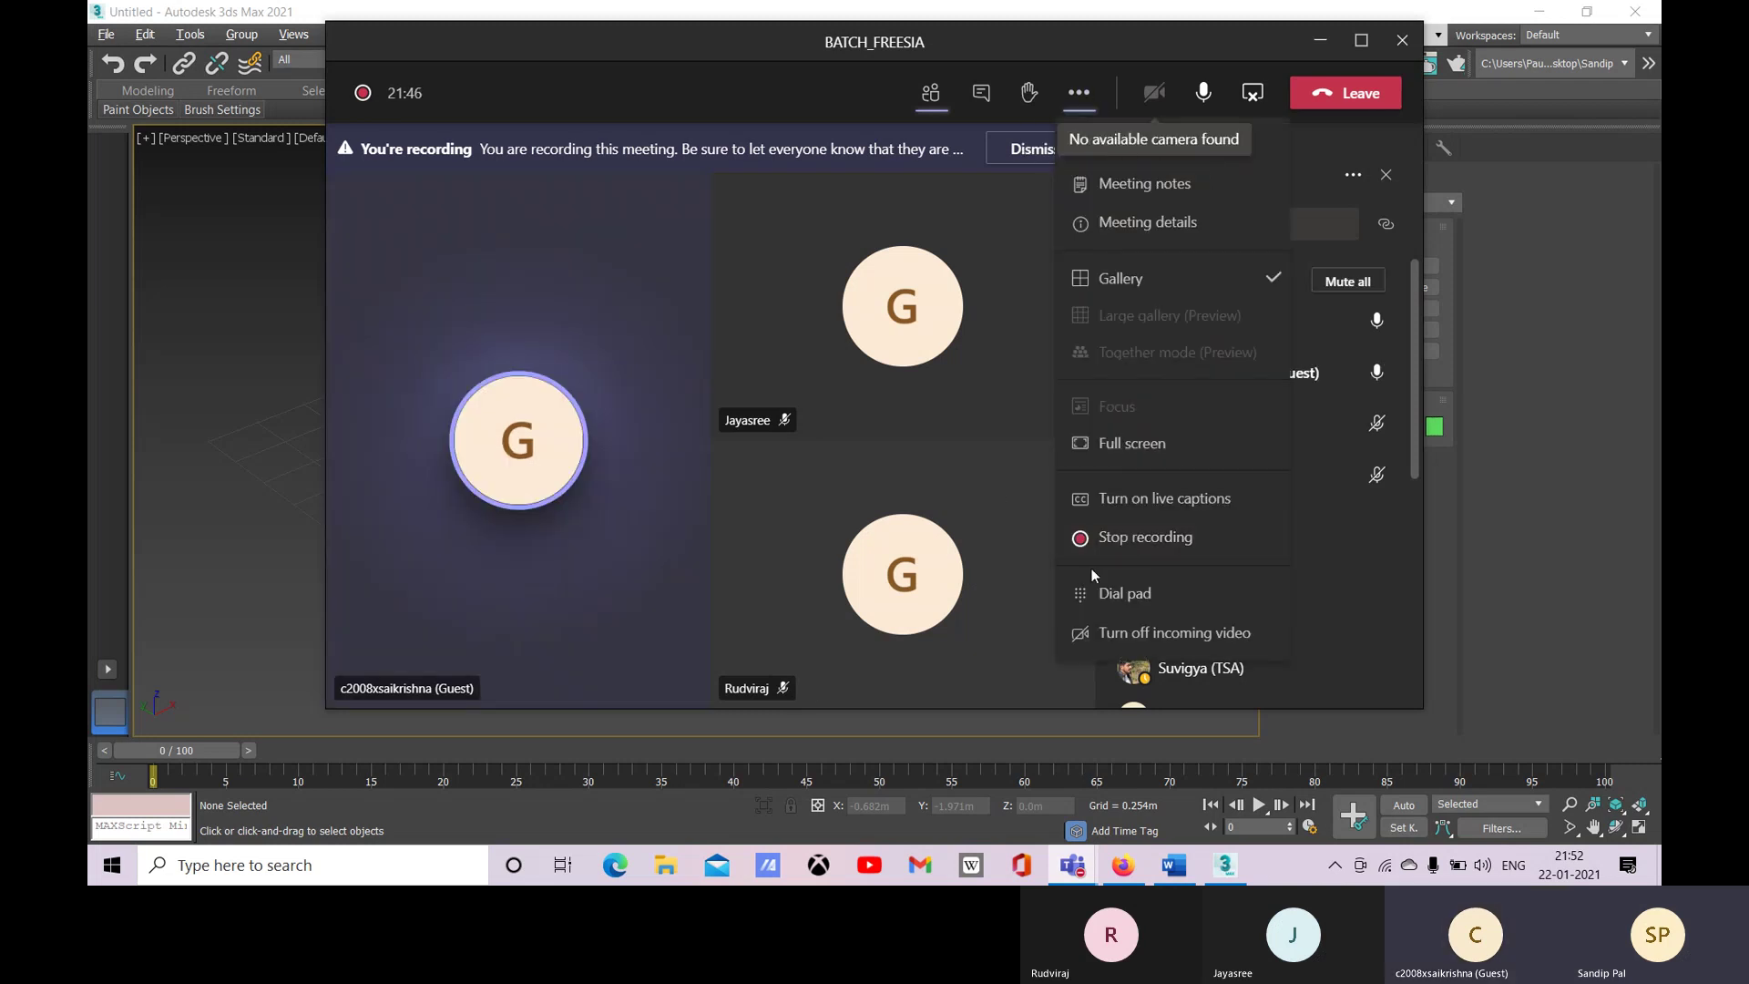
click(1125, 542)
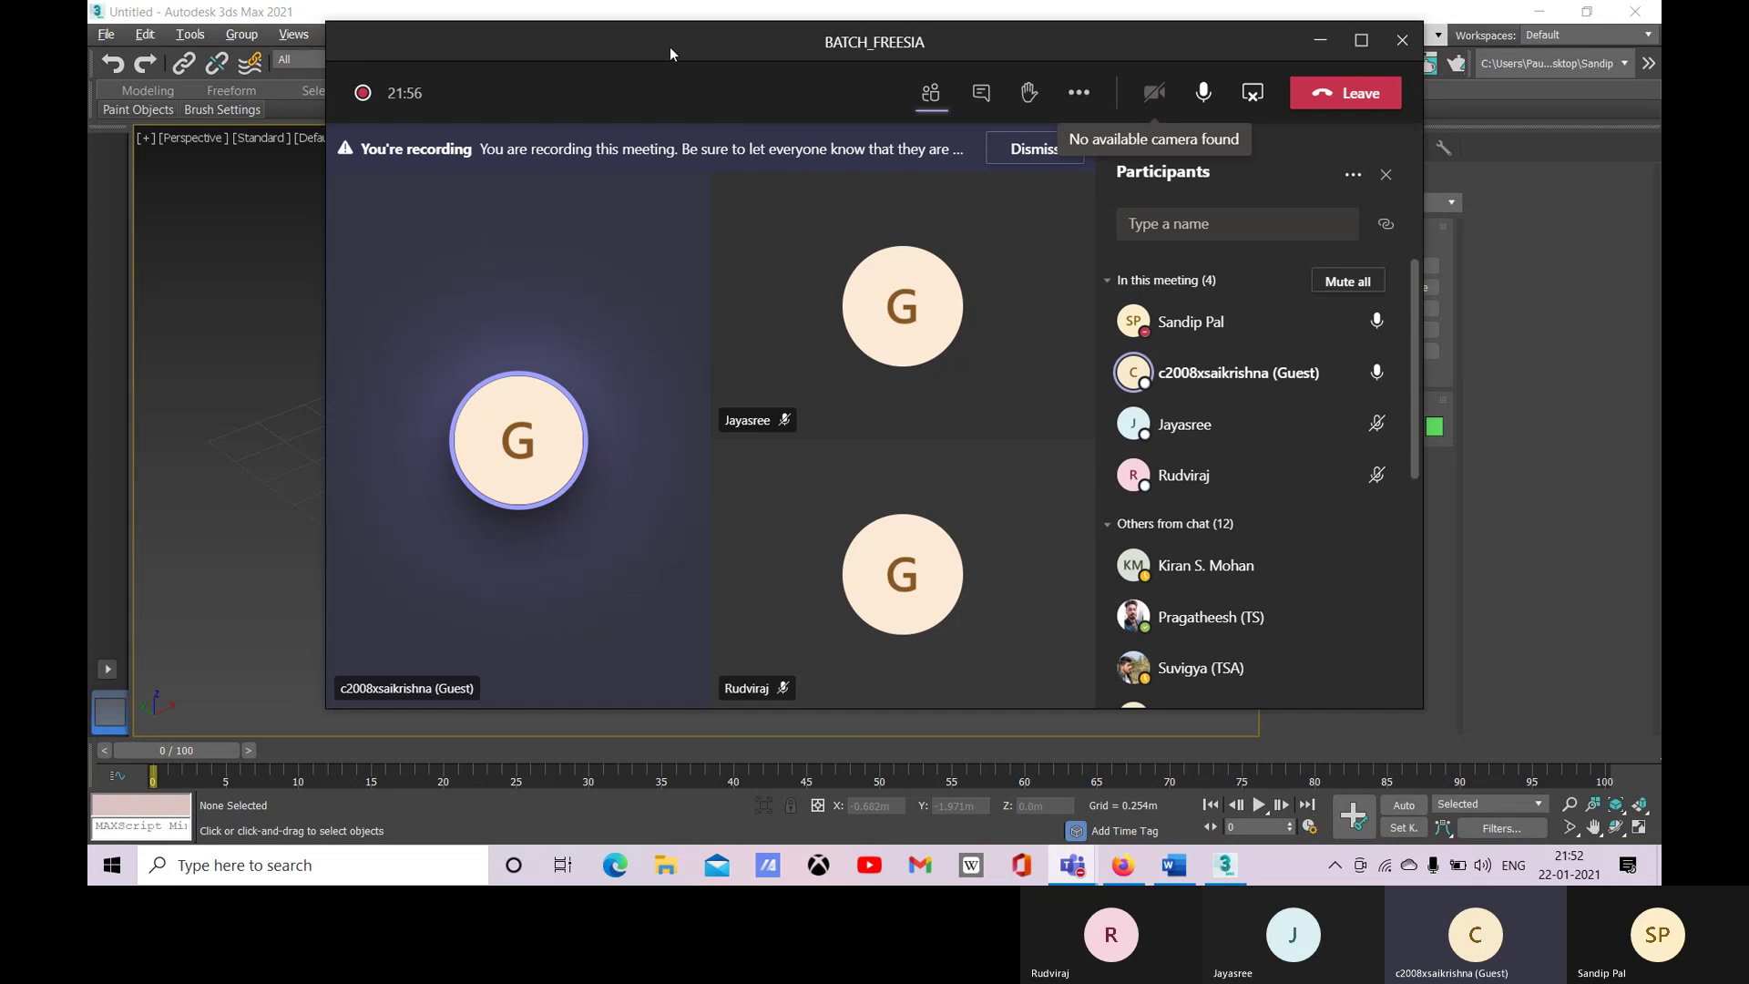
drag(669, 46, 670, 56)
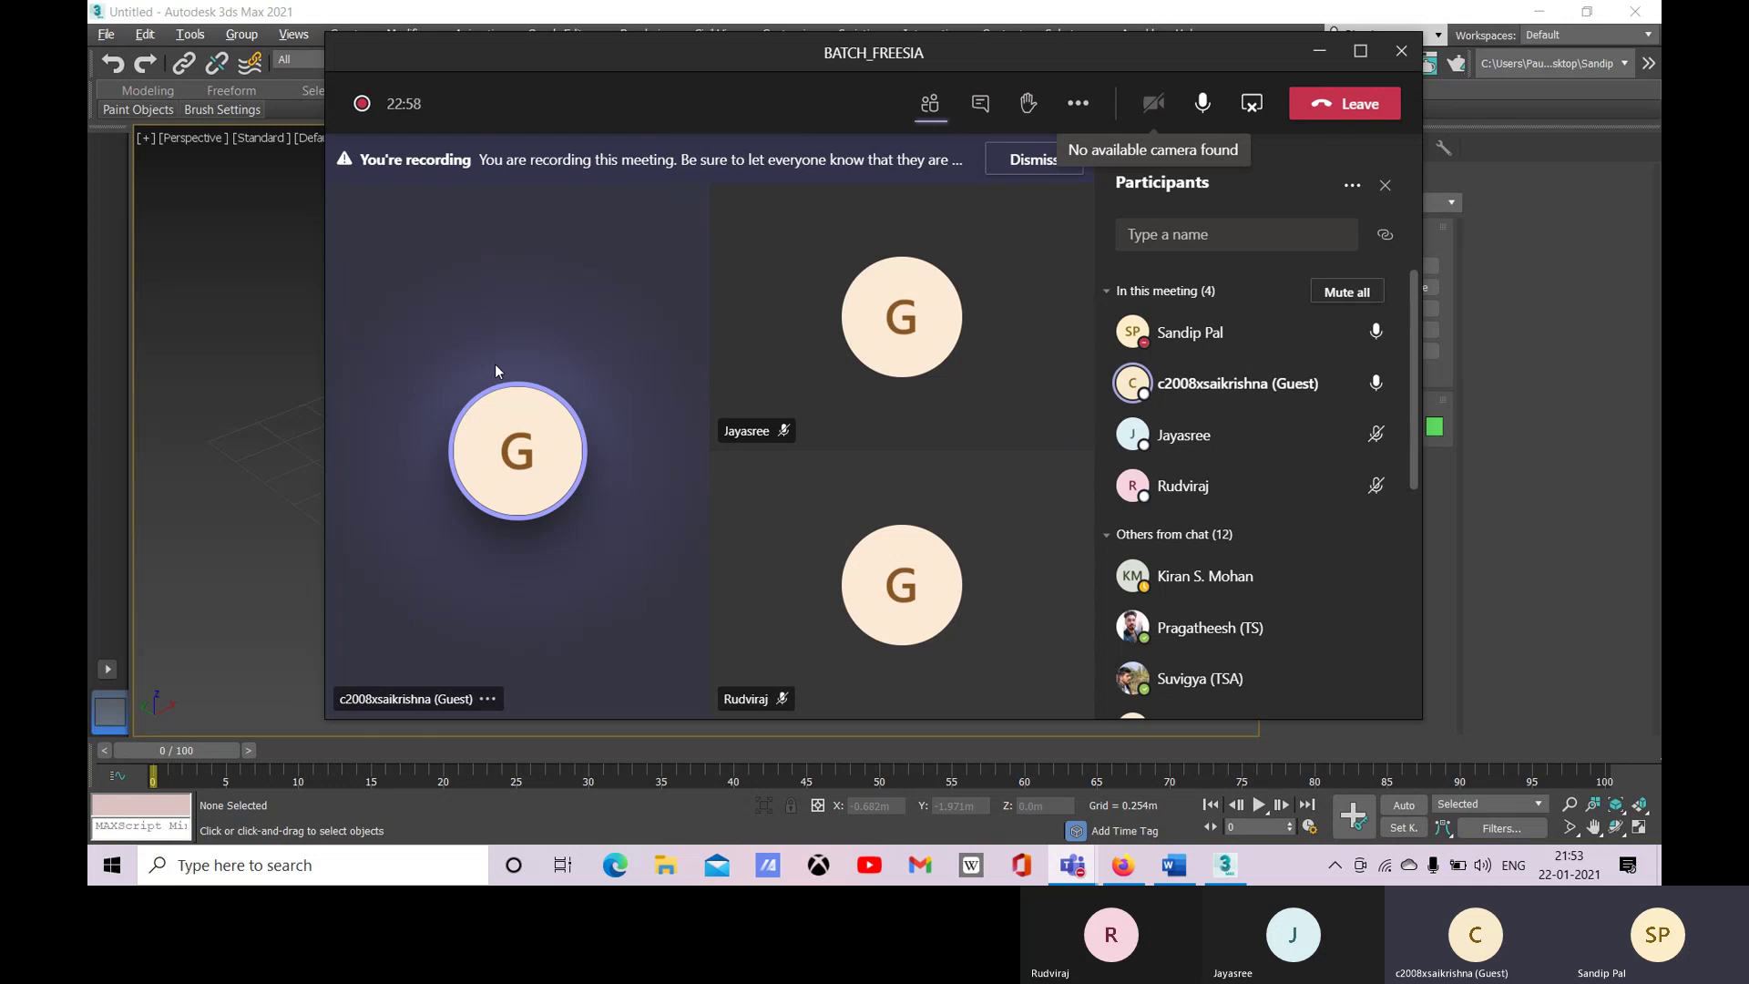
Step: Switch back to 3ds Max and examine the import options, including Merge, Replace, Link Revit, Link FBX and Link AutoCAD
click(105, 34)
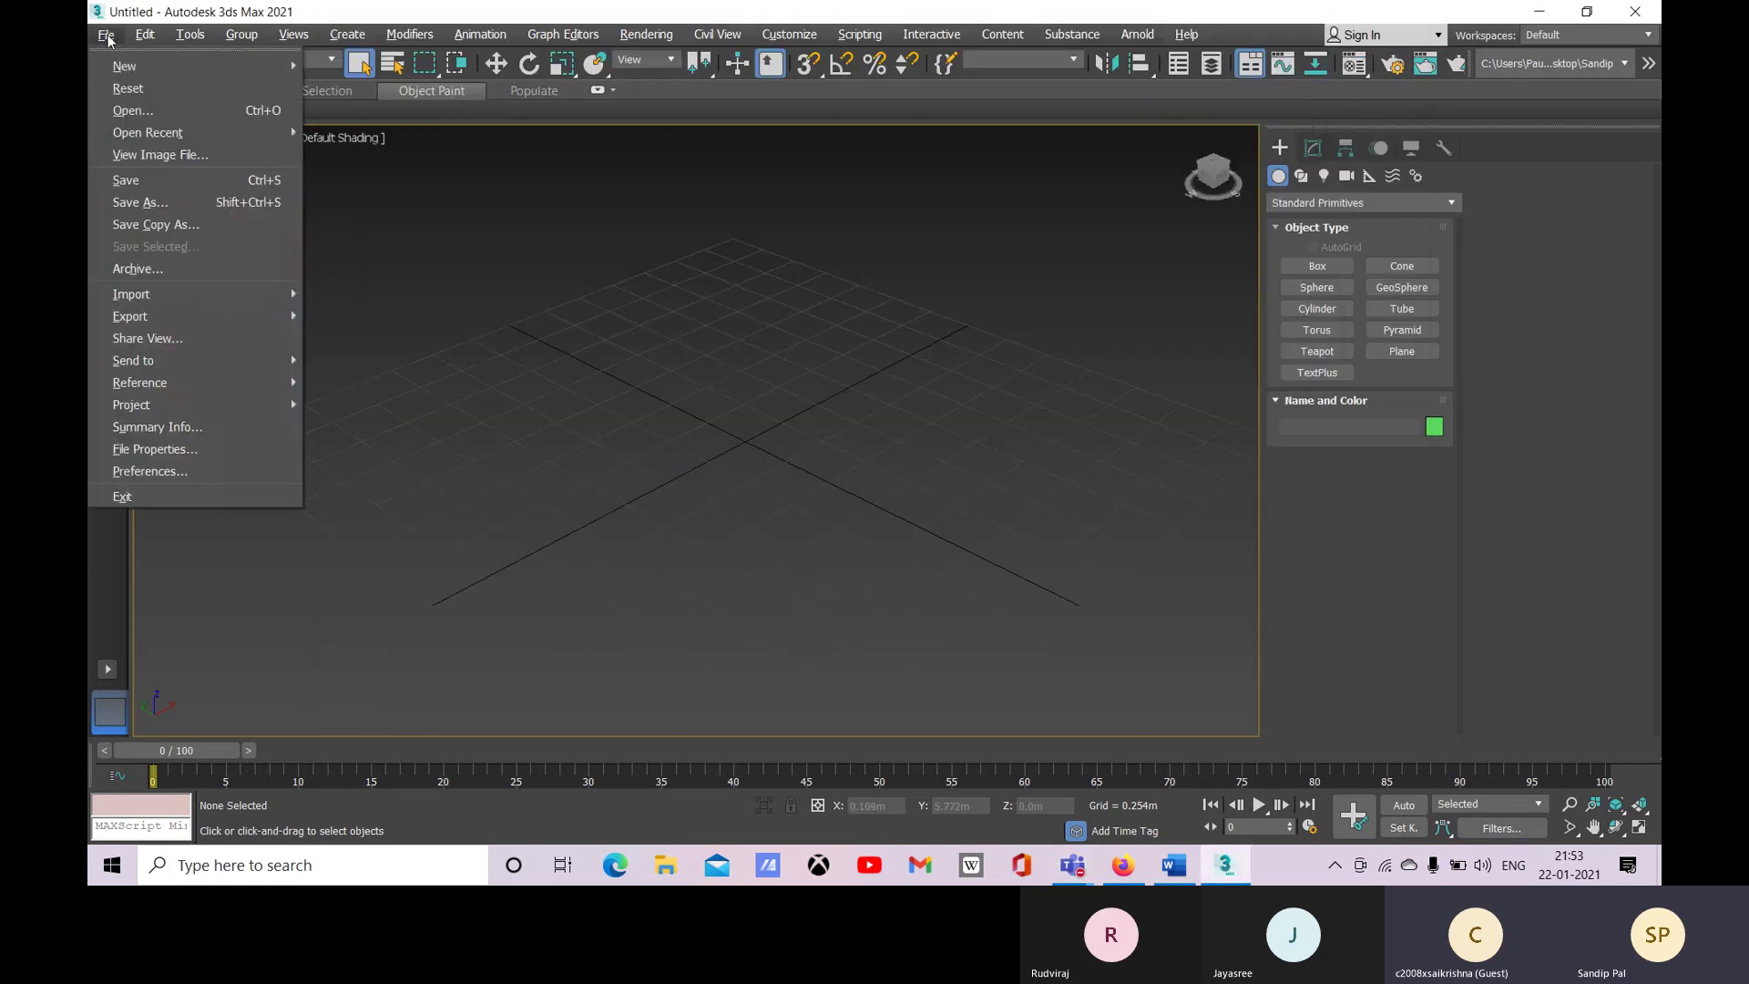
mouse_move(171, 300)
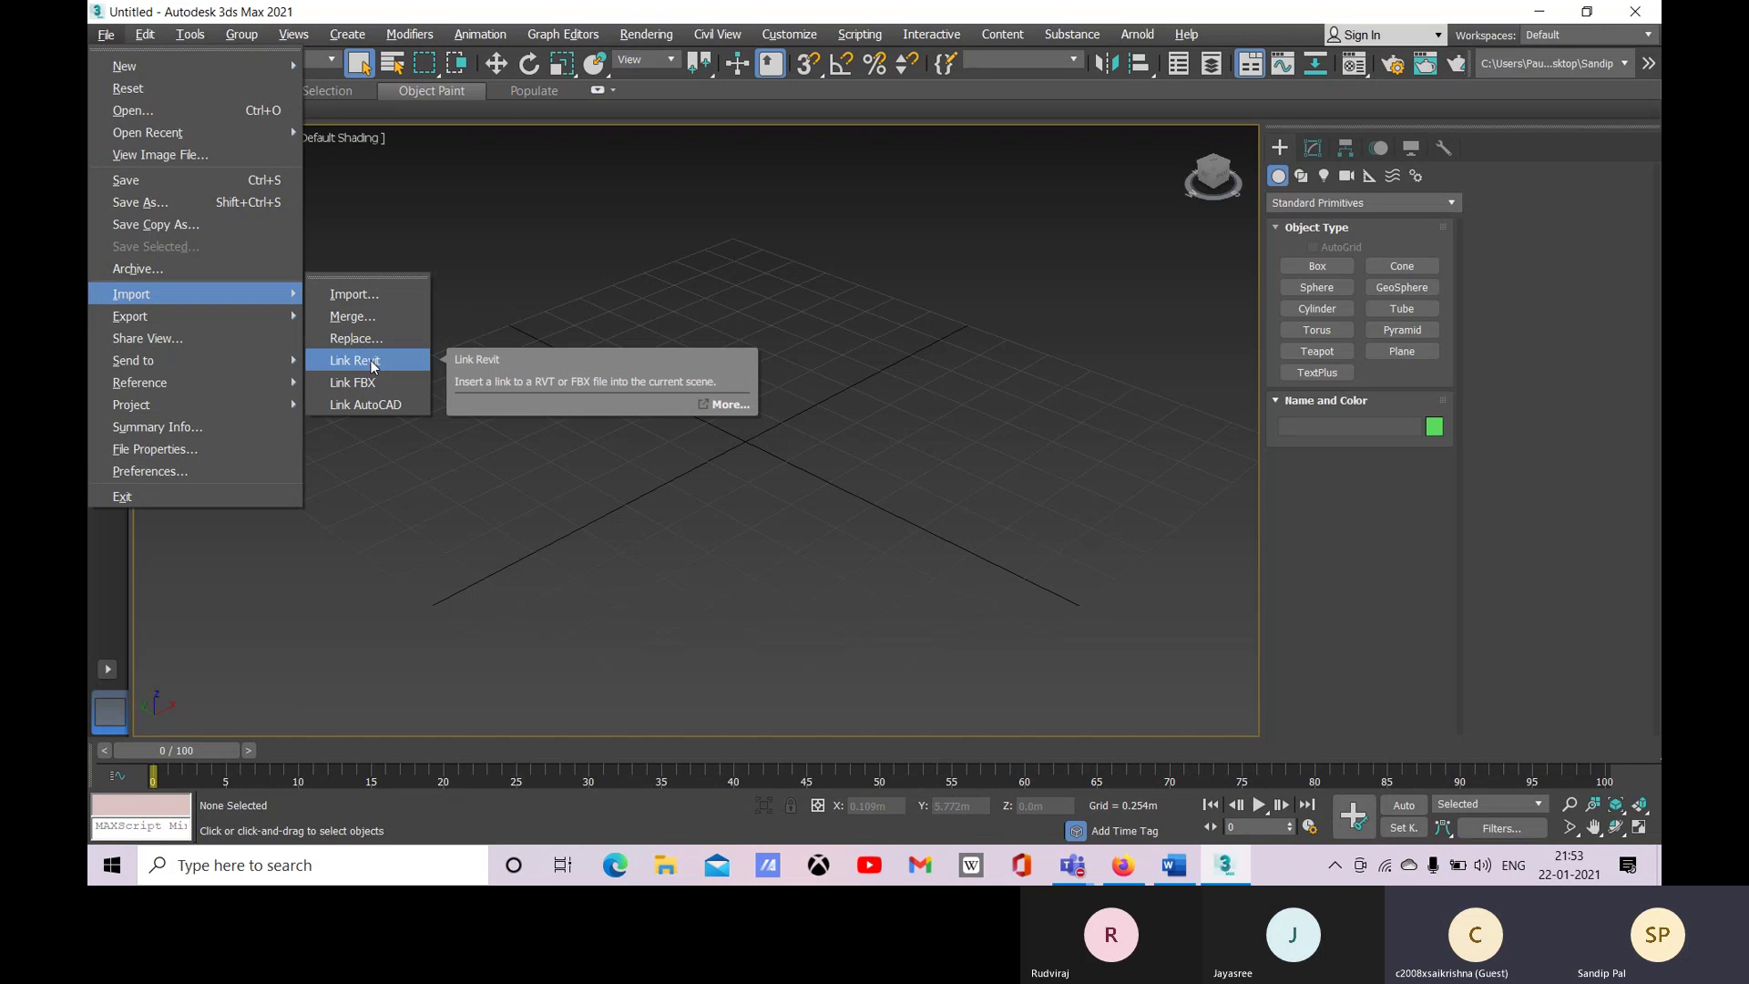
click(561, 278)
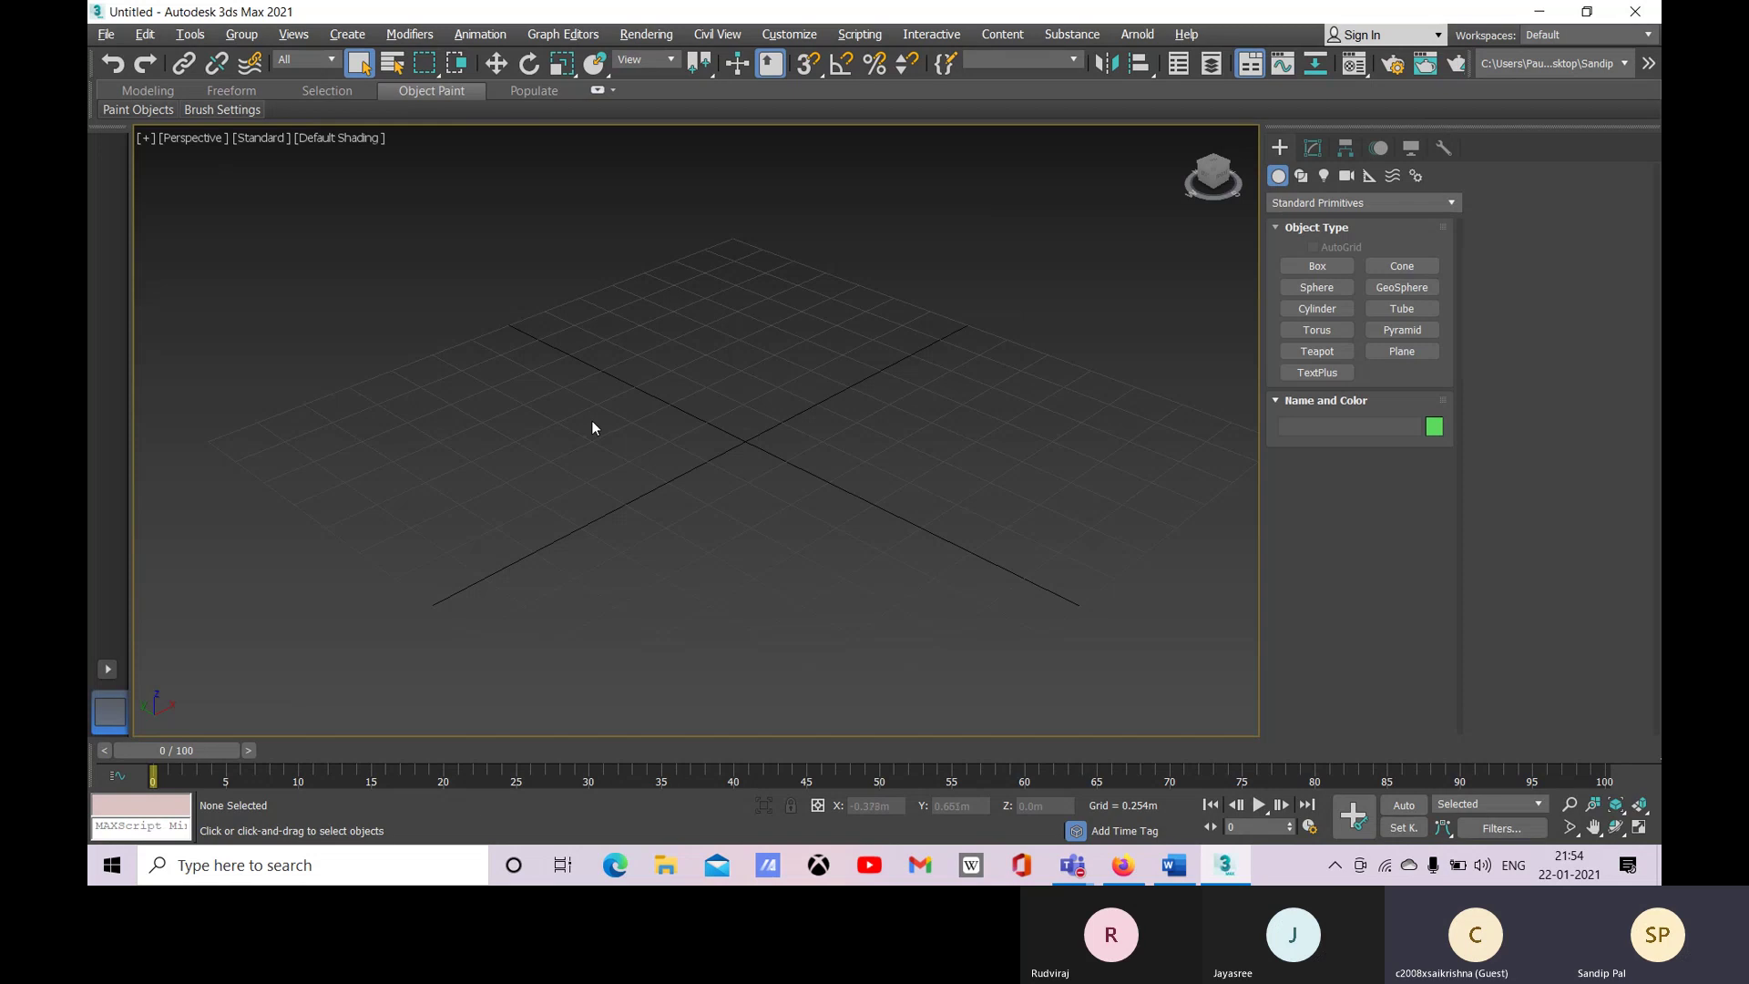
Step: Return to the BATCH_FREESIA meeting in Microsoft Teams, read the new message in the meeting chat and close the chat
mouse_move(1072, 865)
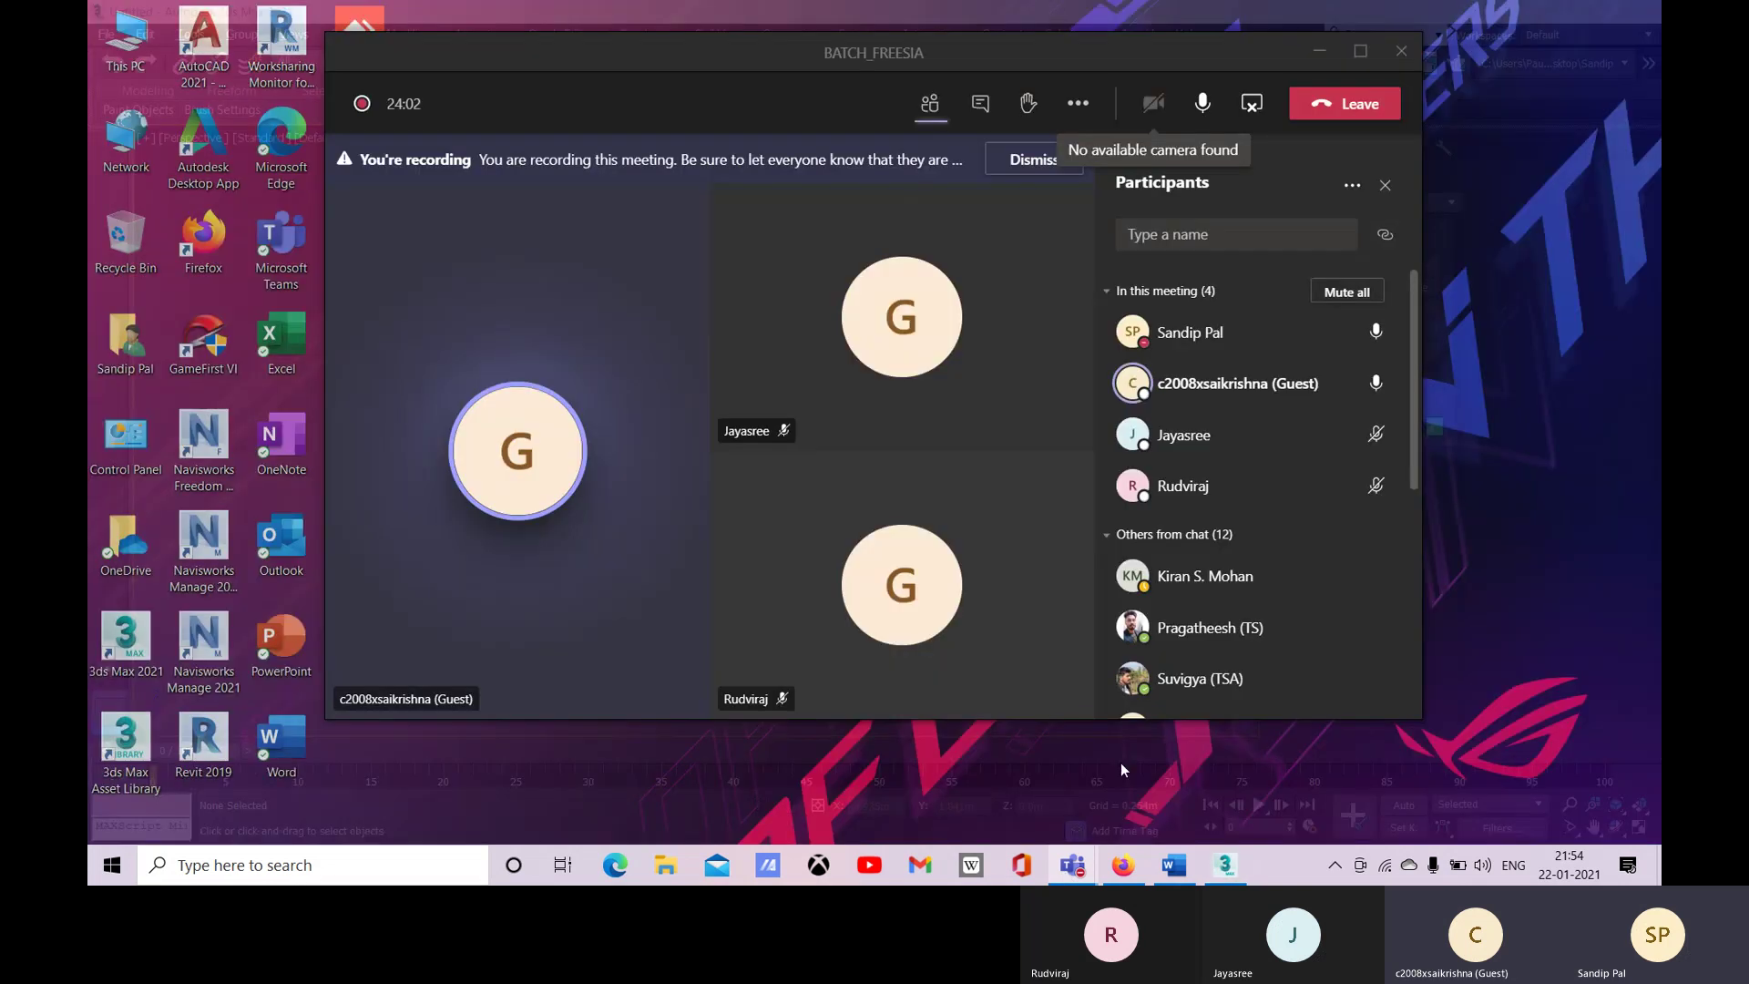
click(1120, 763)
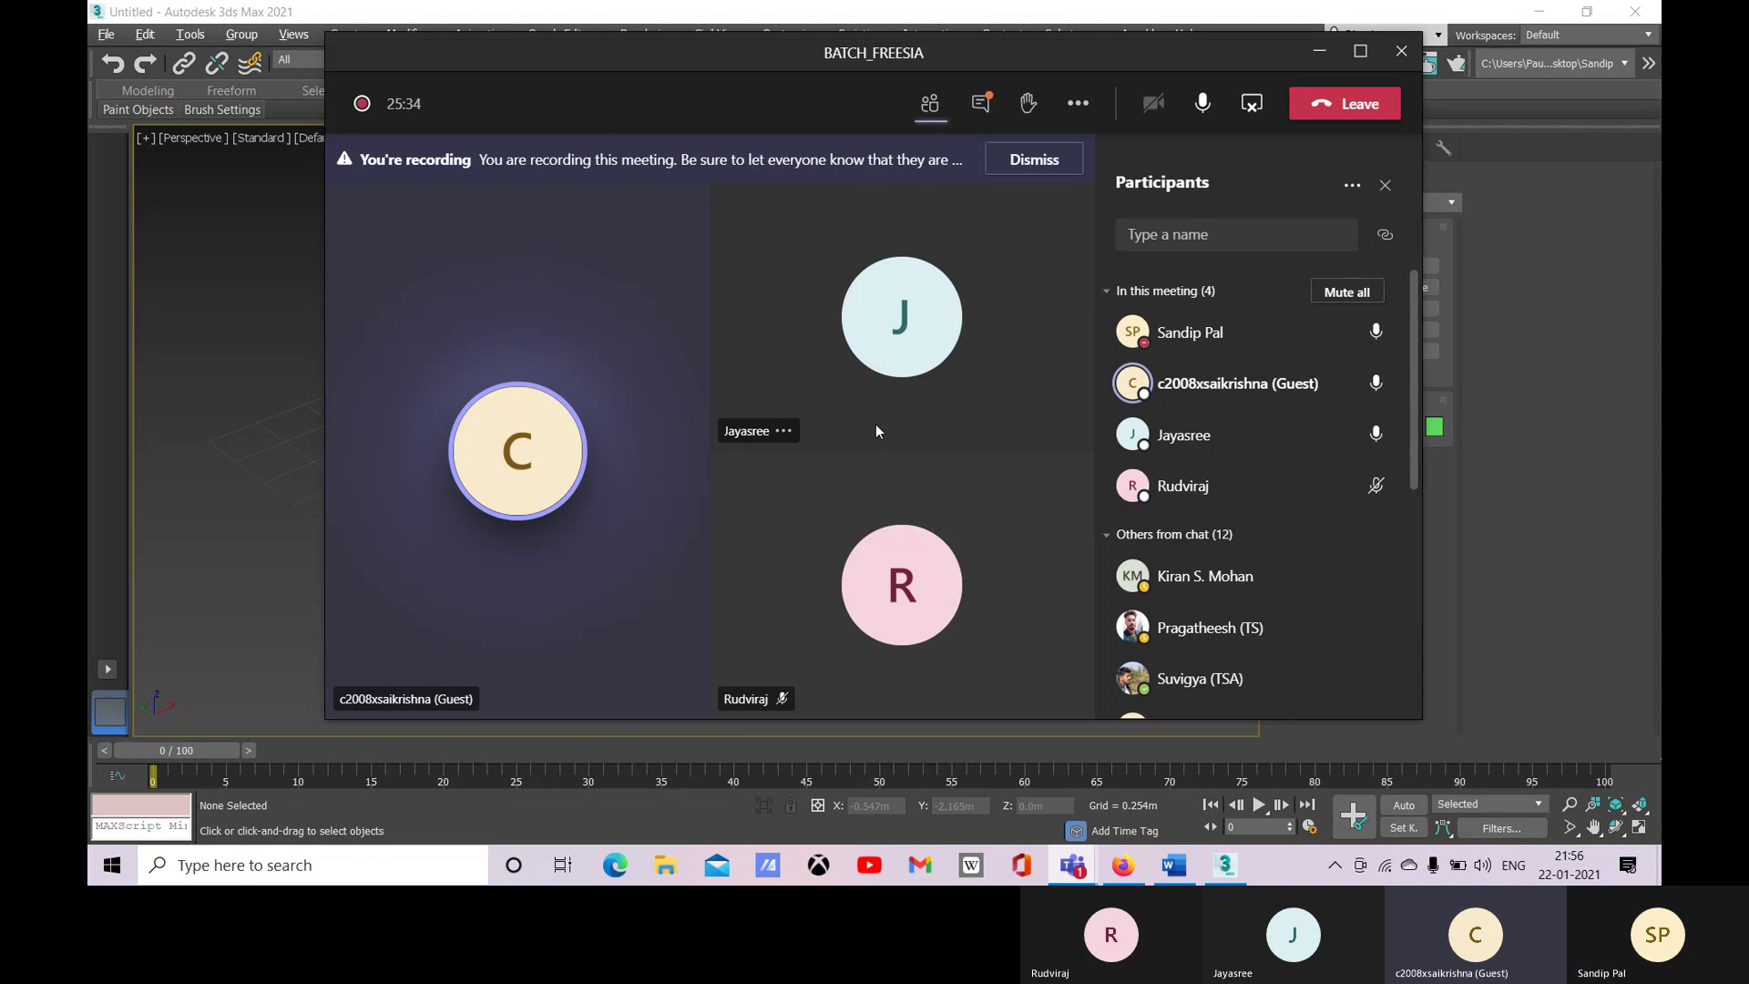
click(982, 103)
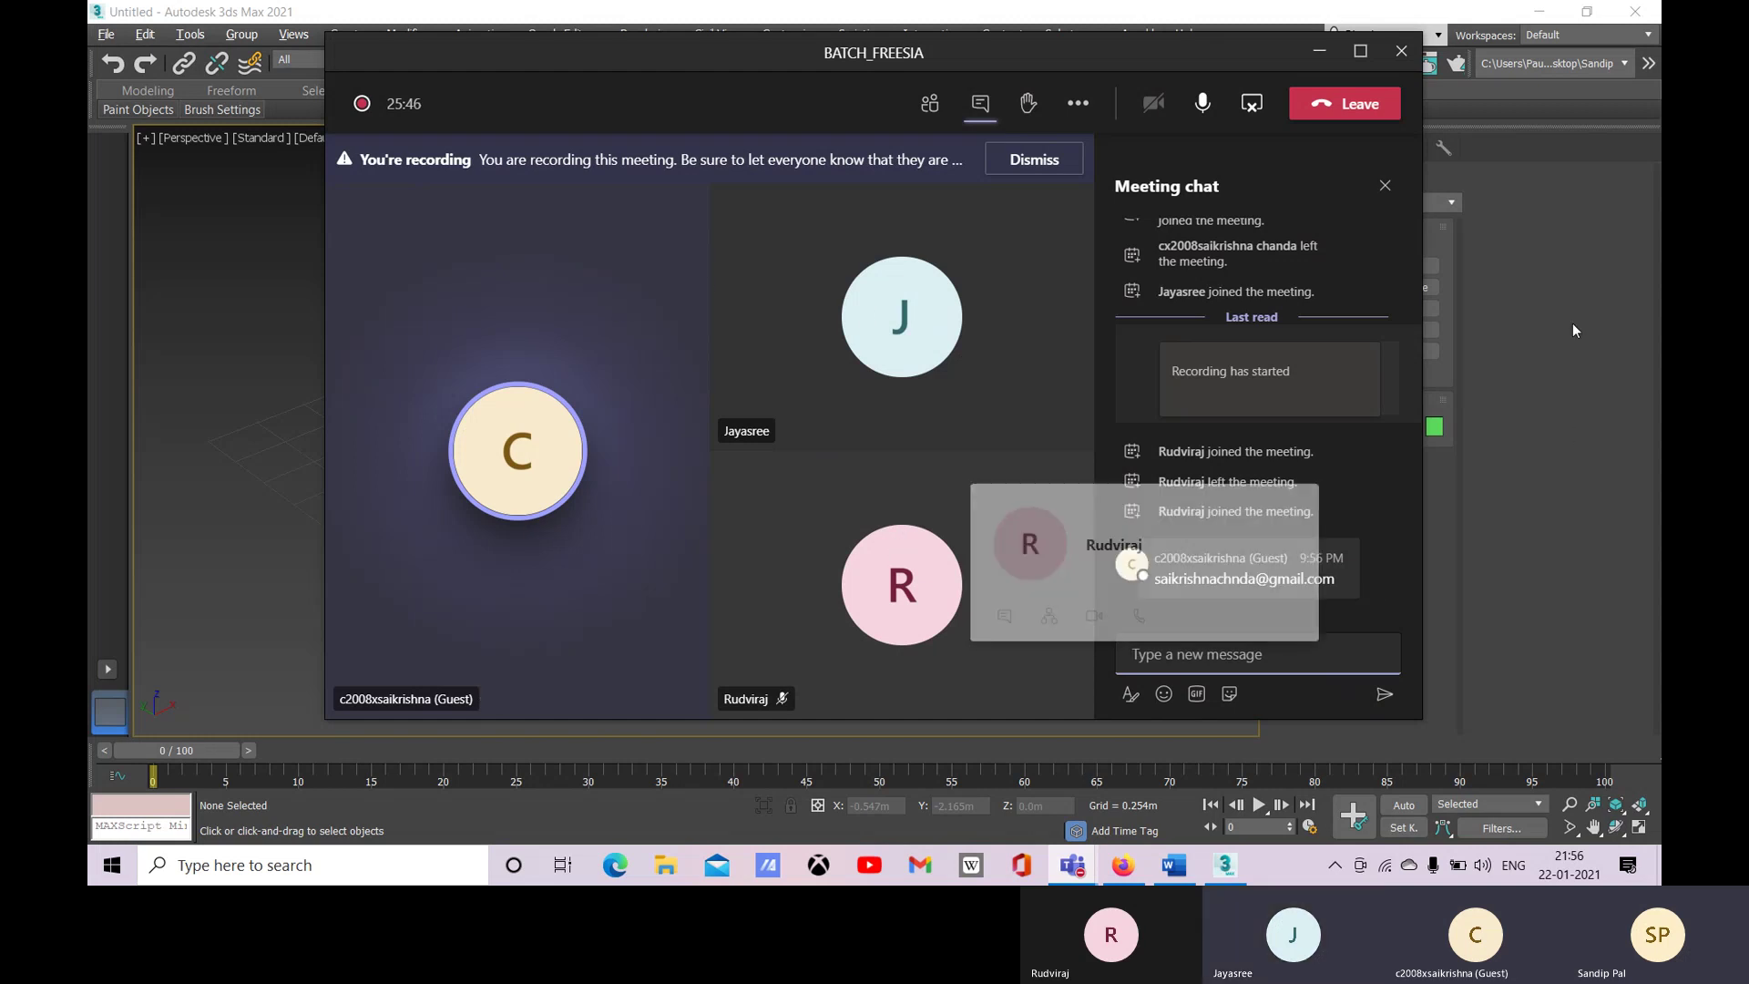
click(1383, 186)
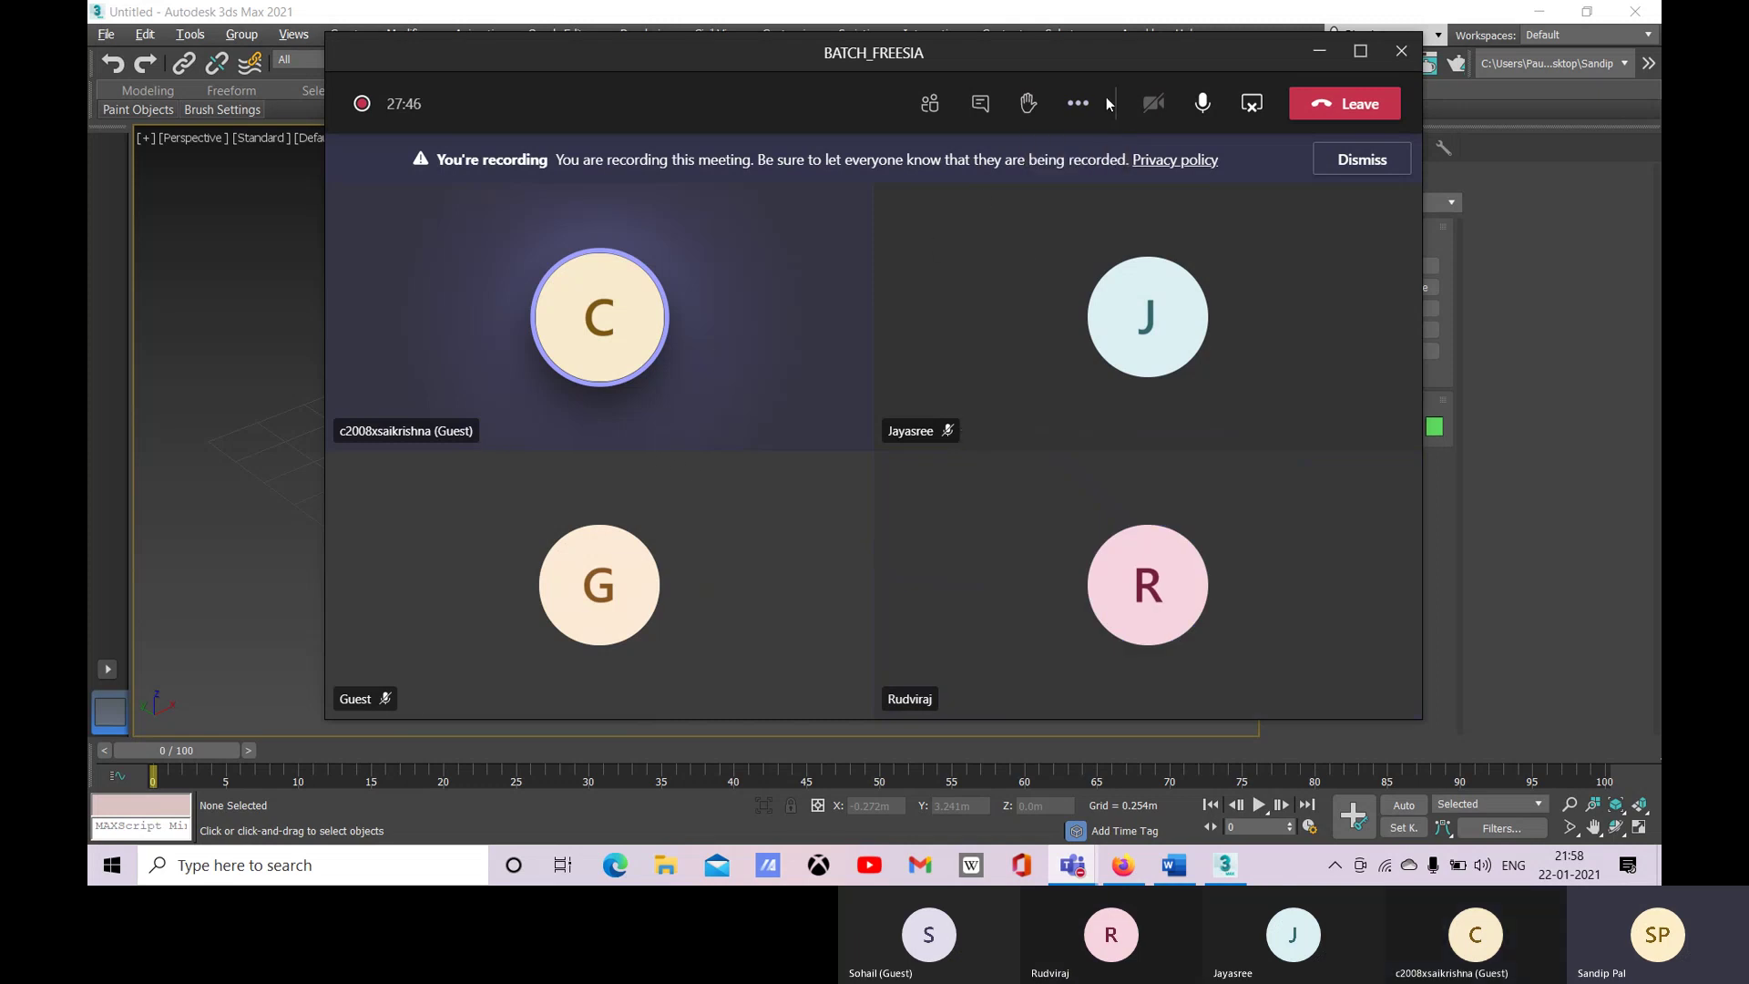
Step: Stop the recording of the BATCH_FREESIA meeting
click(1080, 104)
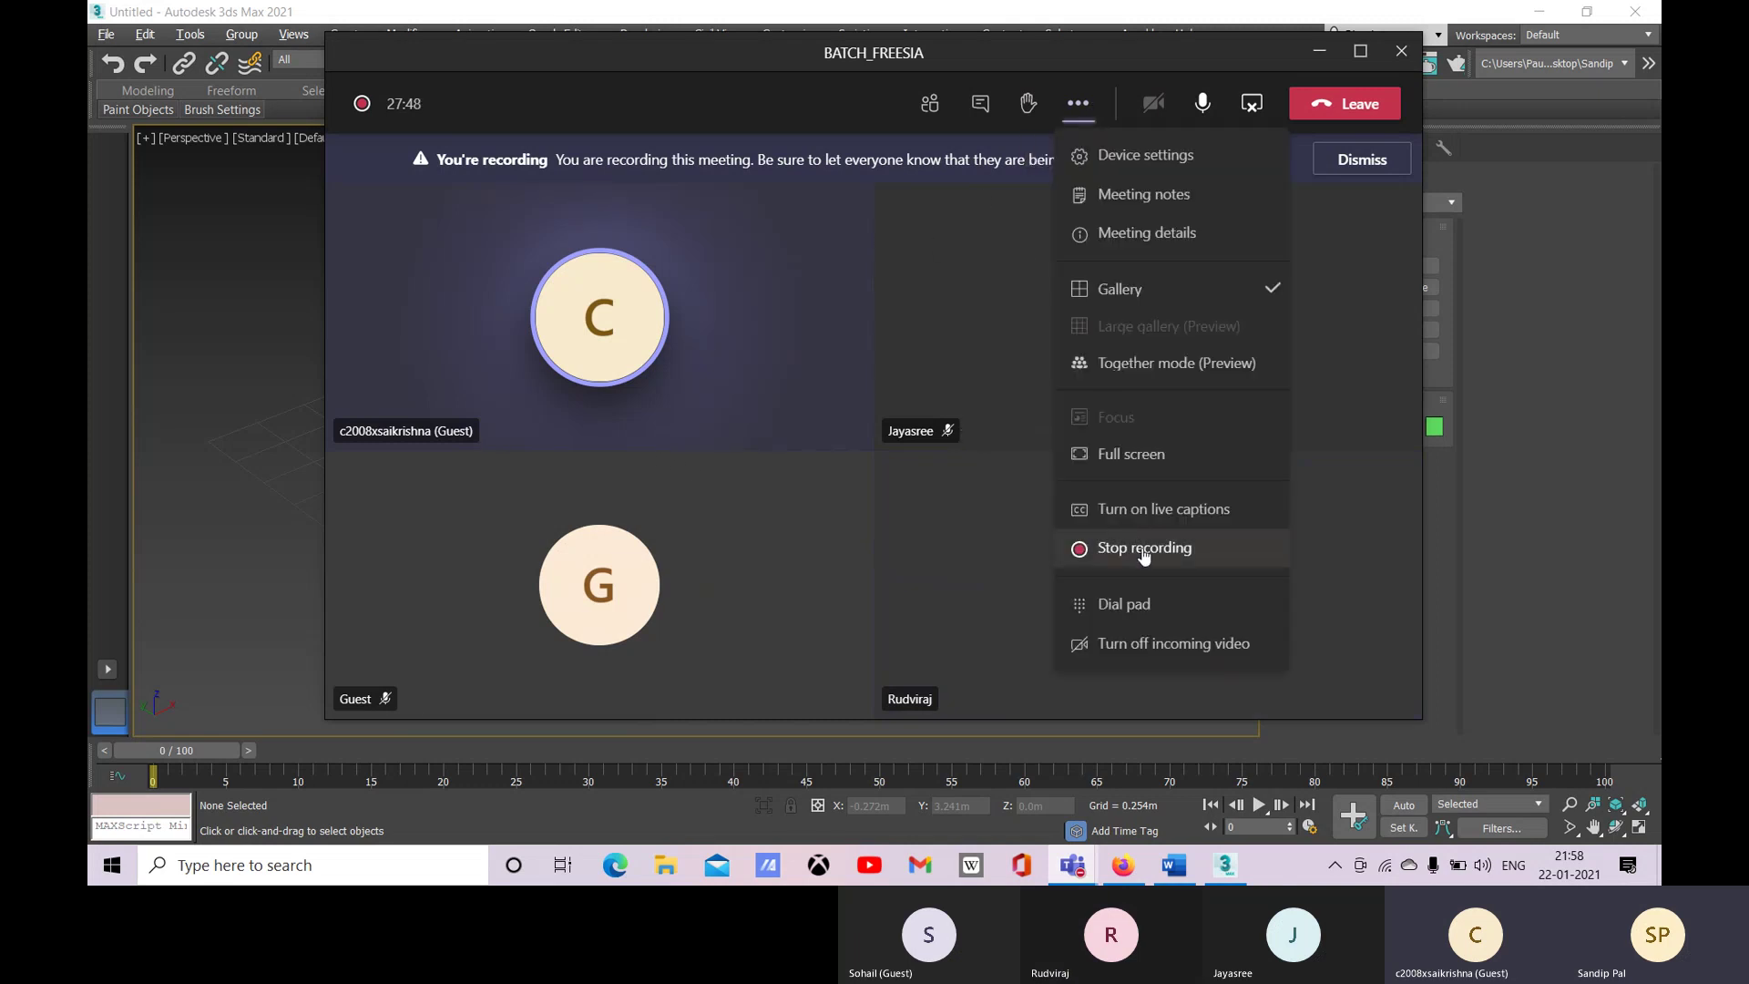